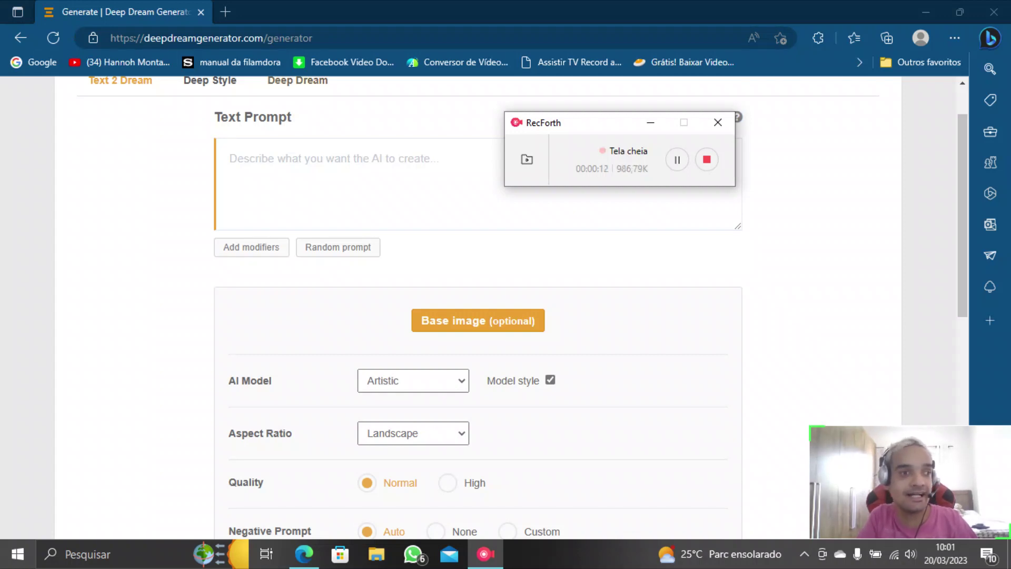
# Enter "Um metro azul" as the text prompt for the image
pyautogui.click(651, 123)
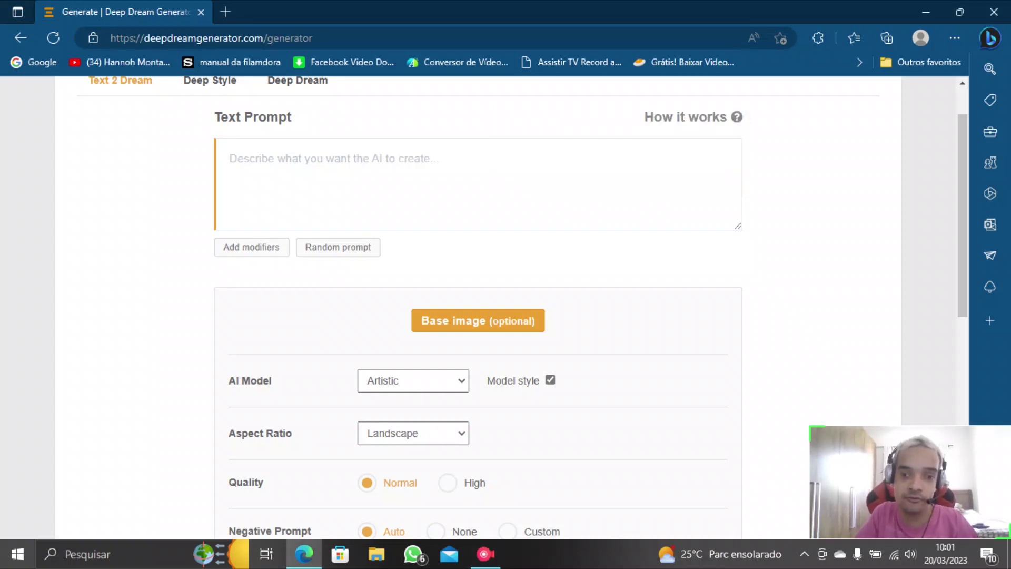
pyautogui.scroll(-5, 478, 305)
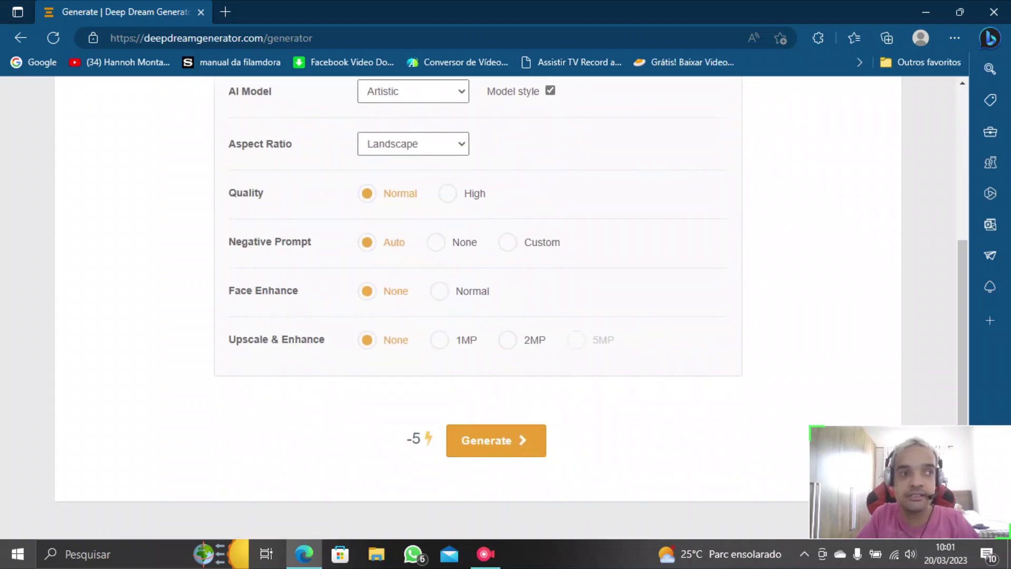
pyautogui.scroll(6, 478, 306)
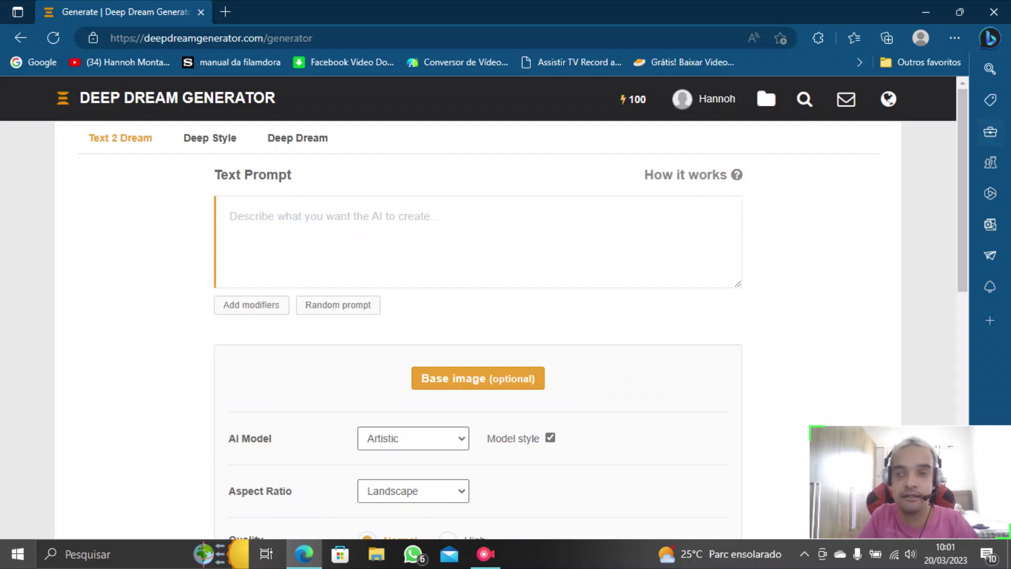
pyautogui.click(465, 227)
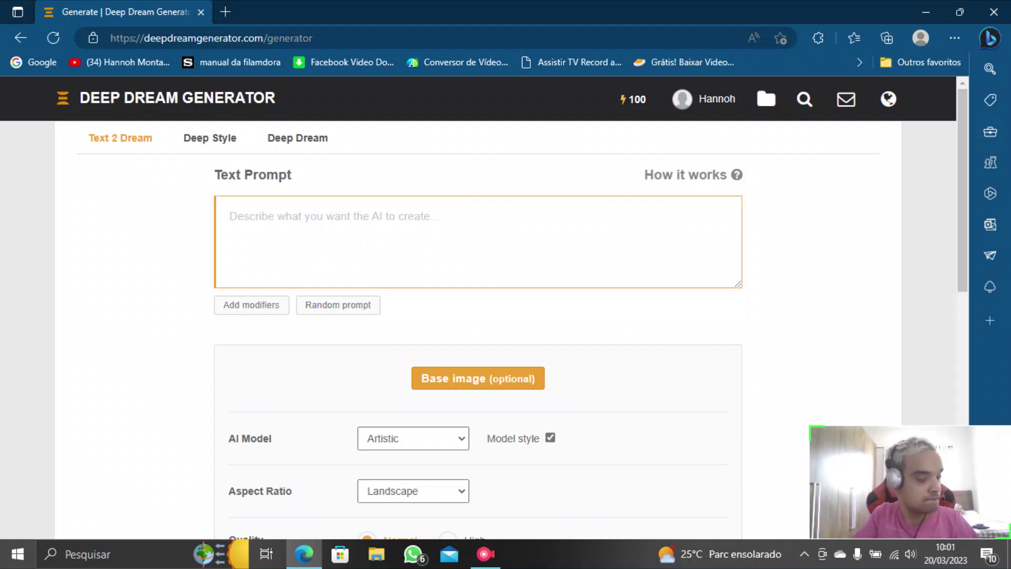
pyautogui.write('Um metr')
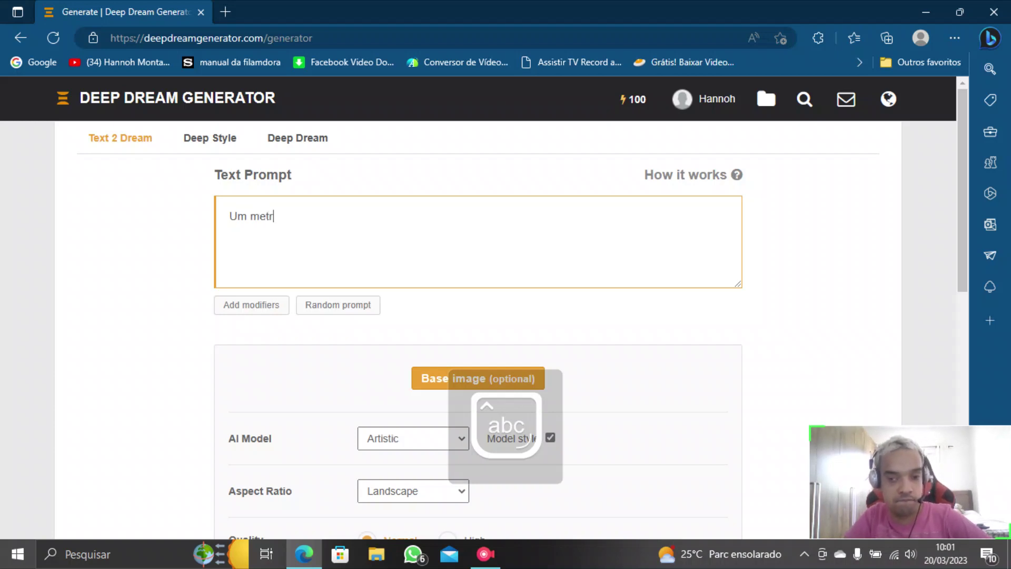
pyautogui.write('o azul')
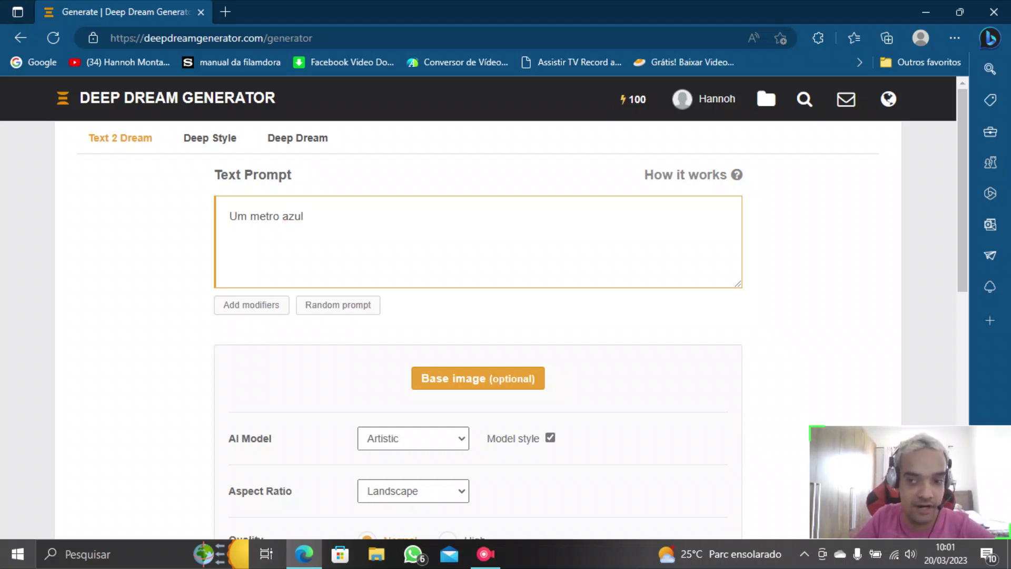
# Set the AI model to Fantasy and choose Landscape as the aspect ratio
pyautogui.scroll(-2, 506, 316)
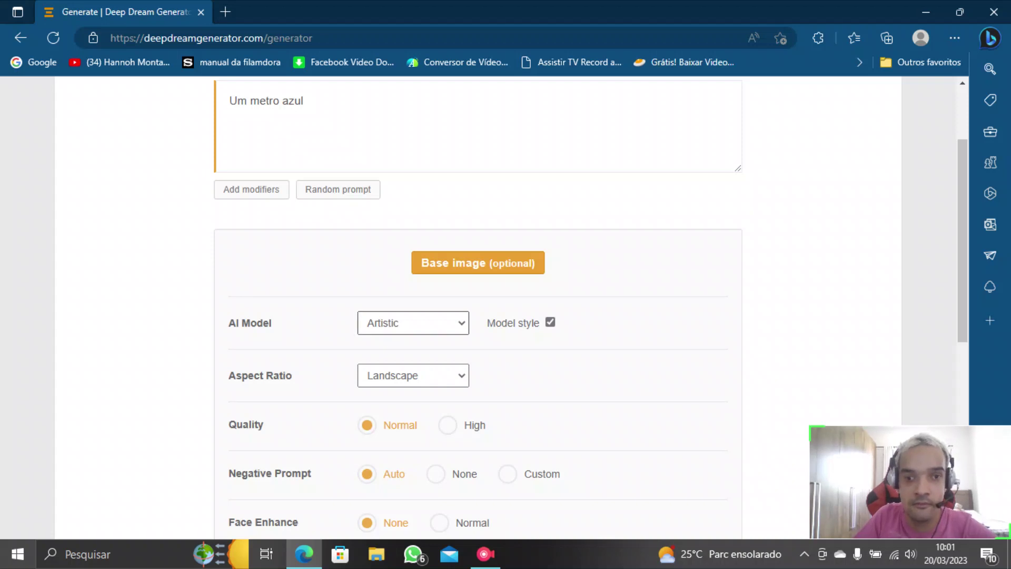
pyautogui.click(413, 323)
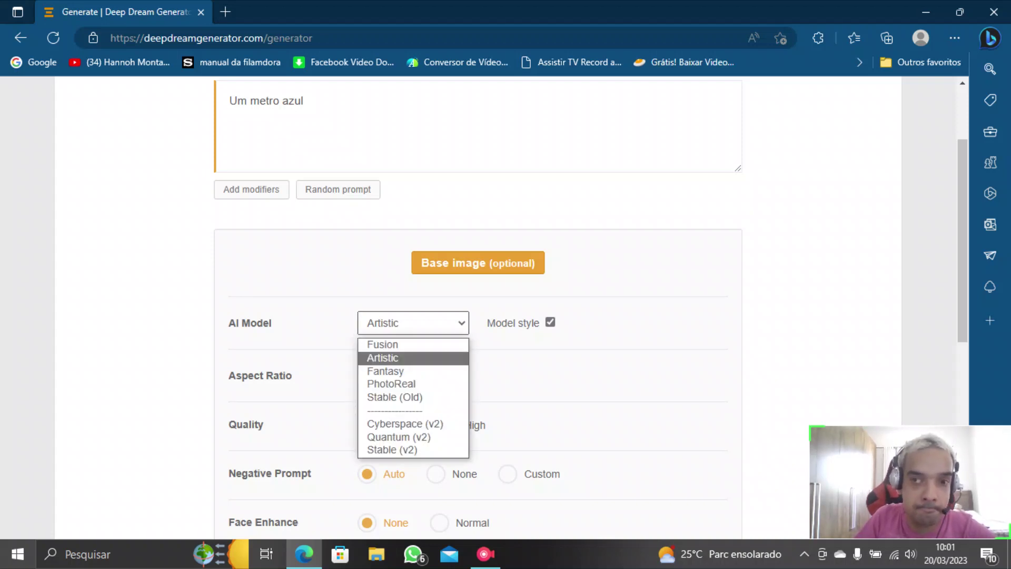
pyautogui.click(413, 371)
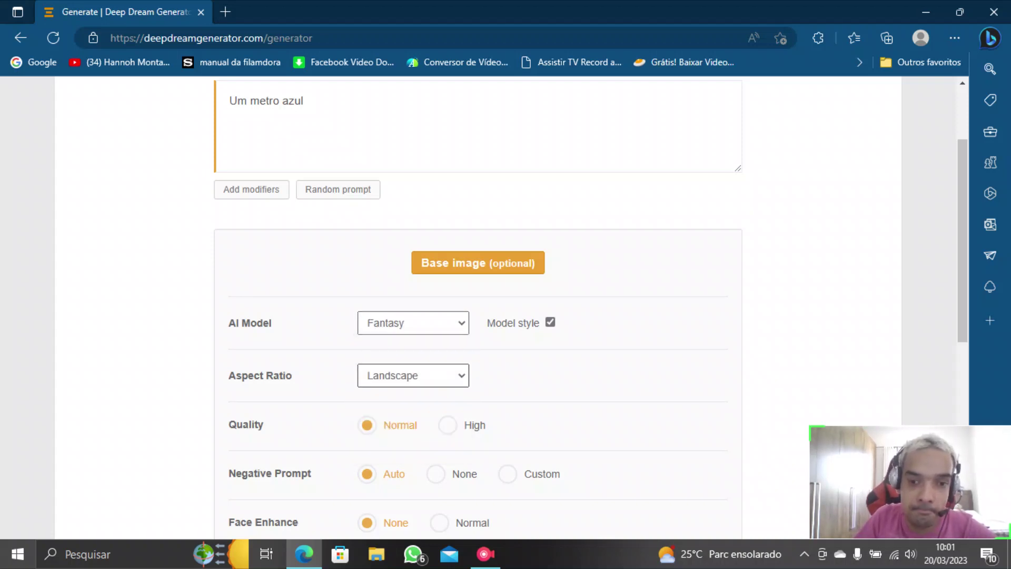
pyautogui.click(413, 376)
pyautogui.press('Up')
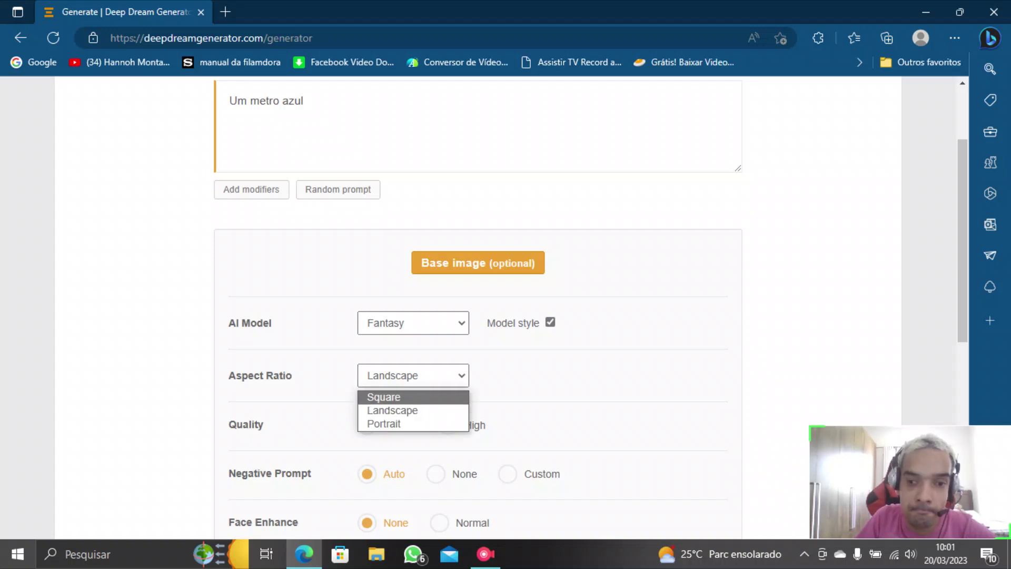
pyautogui.press('Down')
pyautogui.press('Return')
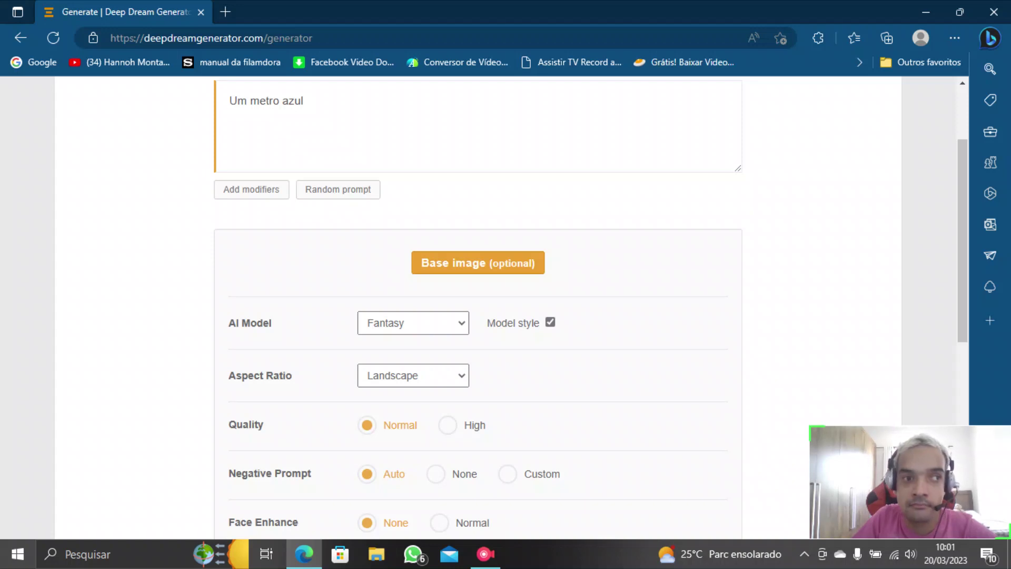
# View the files available as a base image and close the file picker without choosing one
pyautogui.click(479, 263)
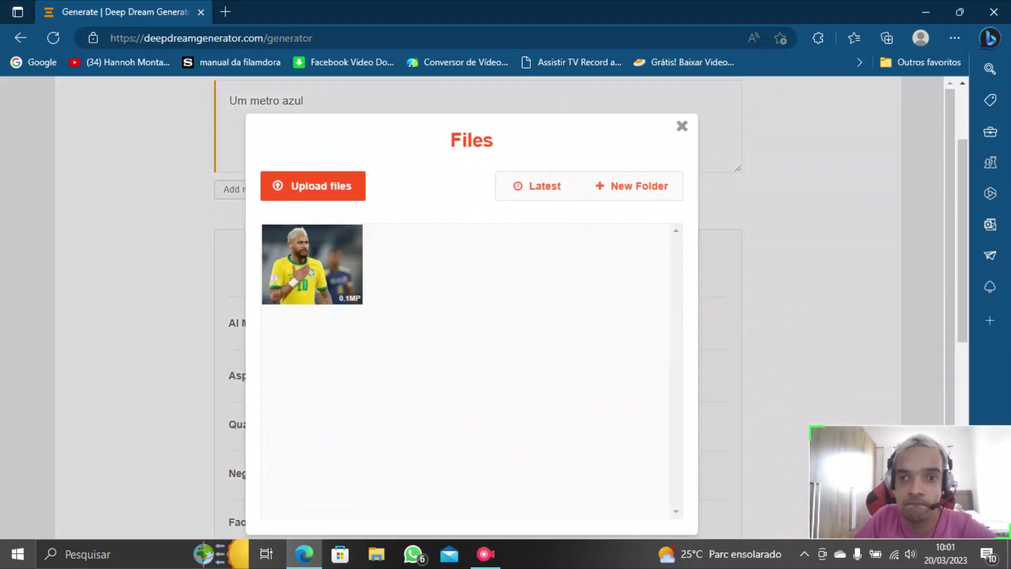
pyautogui.click(682, 126)
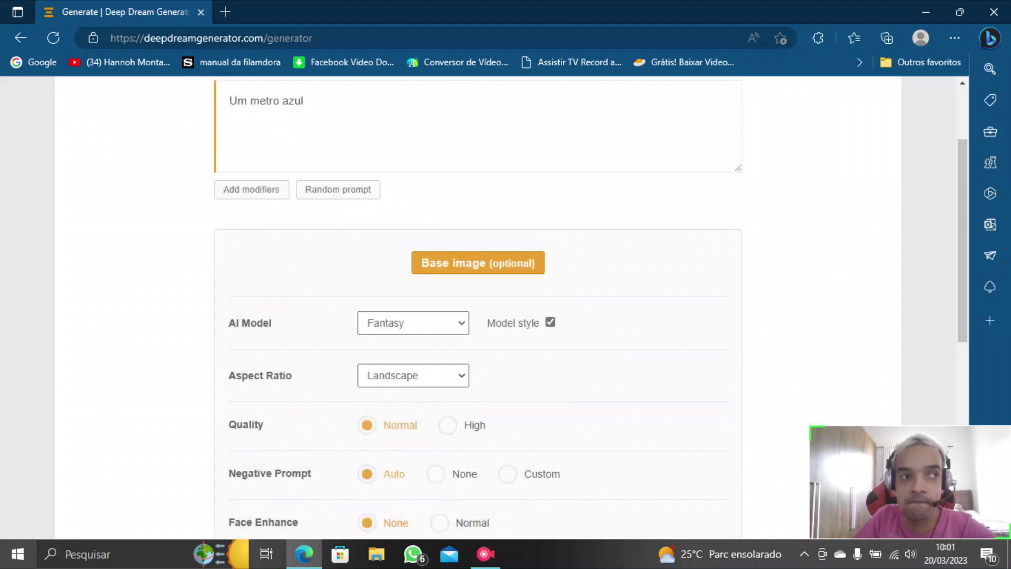
pyautogui.scroll(-1, 479, 305)
pyautogui.scroll(1, 479, 305)
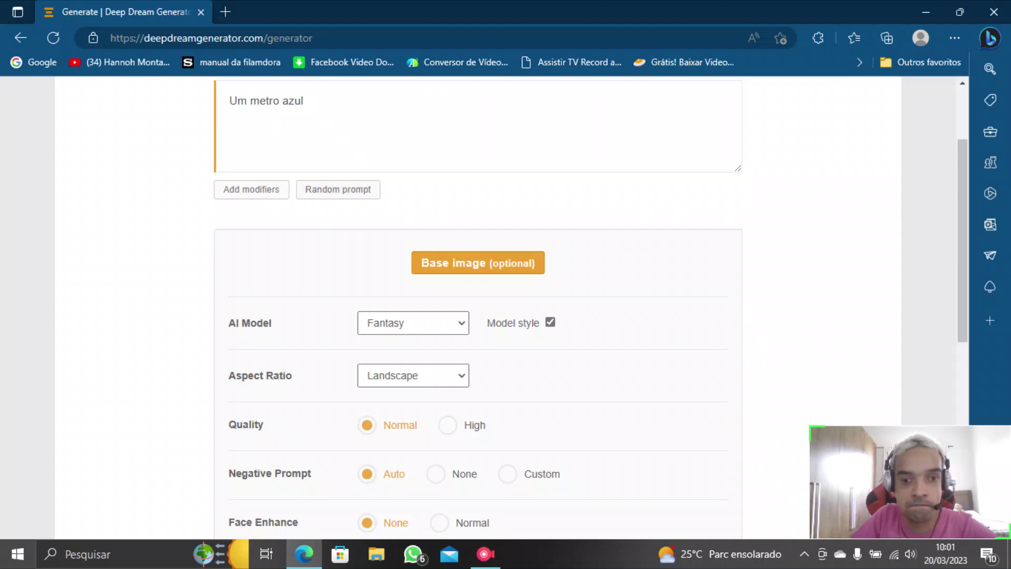
# Add the generic "4K 3D" modifier to the prompt and close the modifier list
pyautogui.click(251, 190)
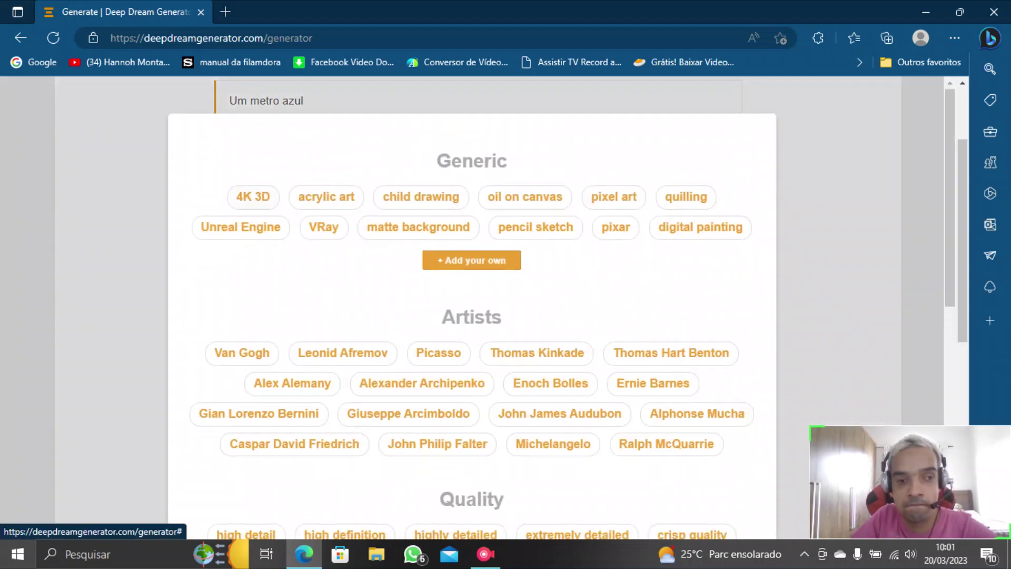
pyautogui.click(253, 197)
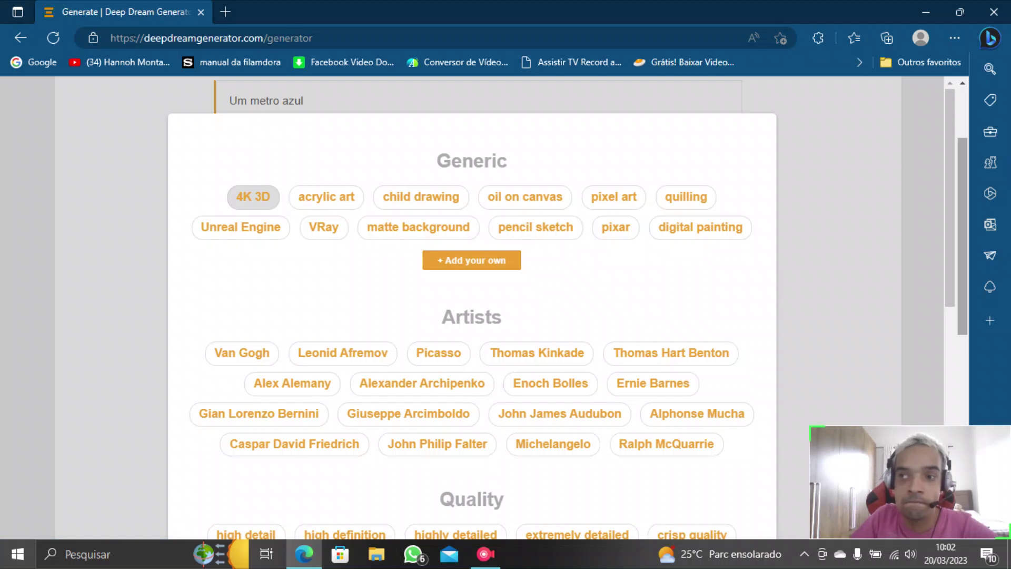
pyautogui.scroll(-3, 472, 306)
pyautogui.scroll(-7, 472, 305)
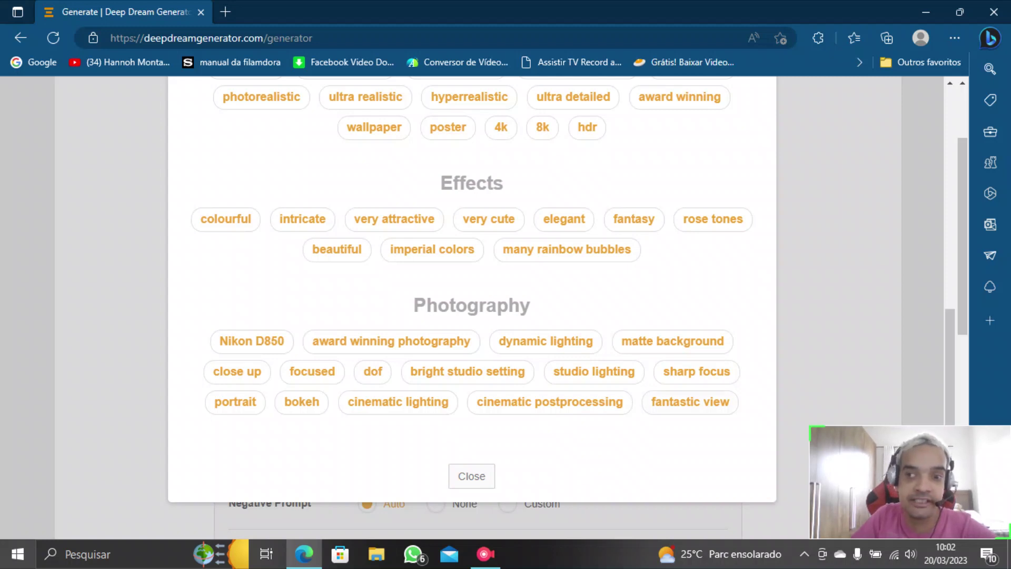
pyautogui.click(472, 476)
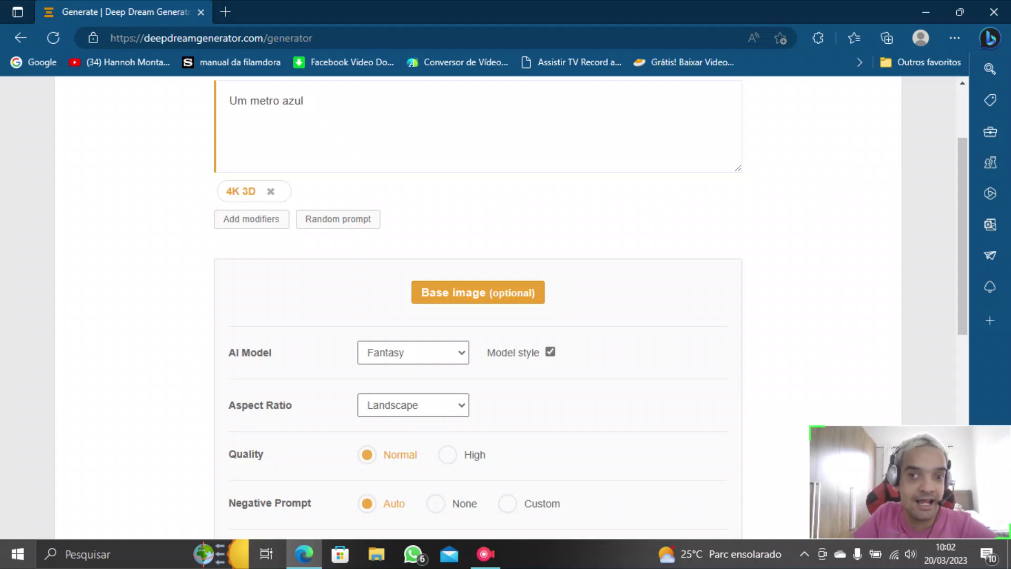
# Translate the generation settings into Portuguese and generate the image
pyautogui.moveTo(595, 319); pyautogui.dragTo(615, 534)
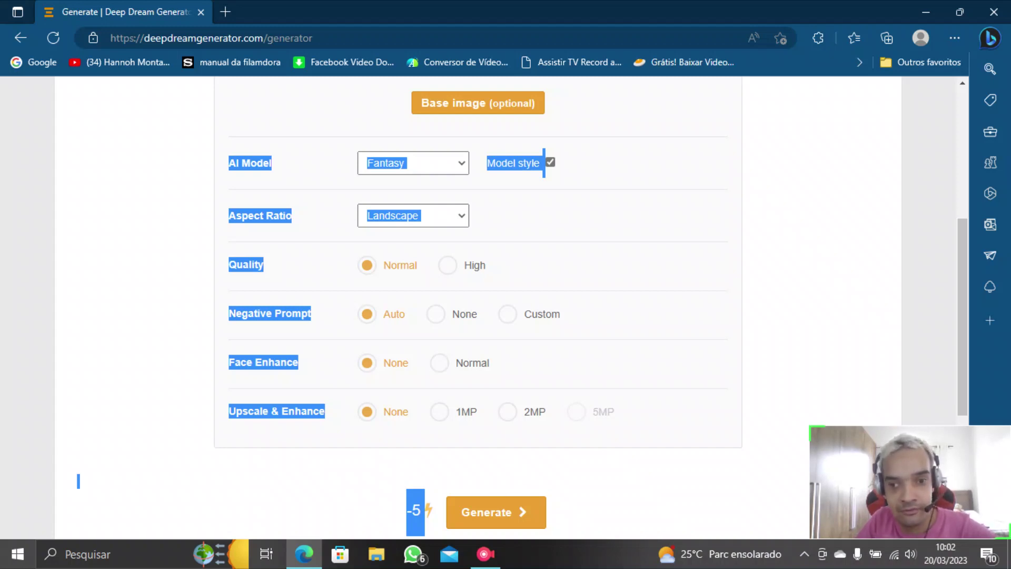
pyautogui.rightClick(247, 362)
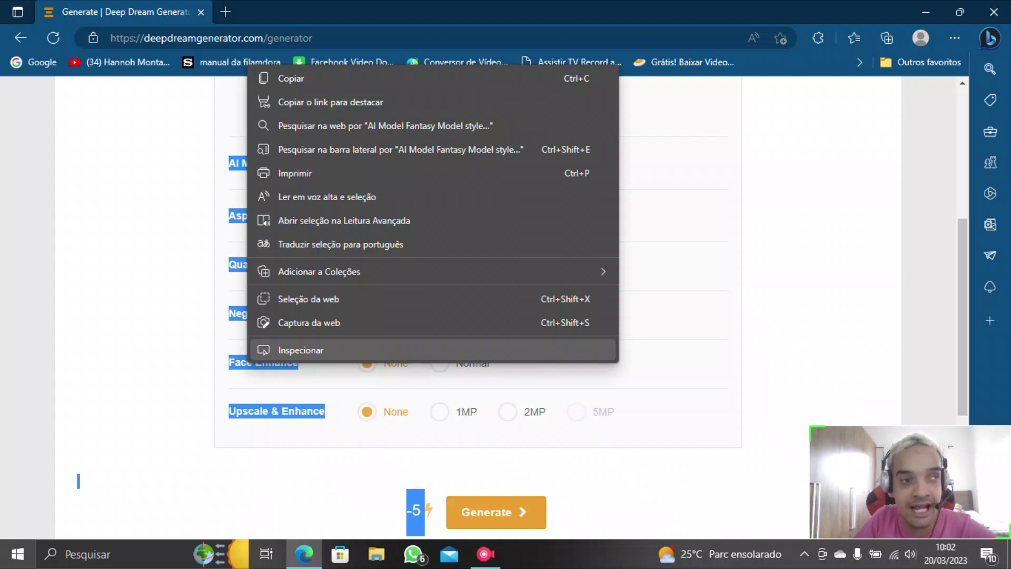
pyautogui.click(340, 244)
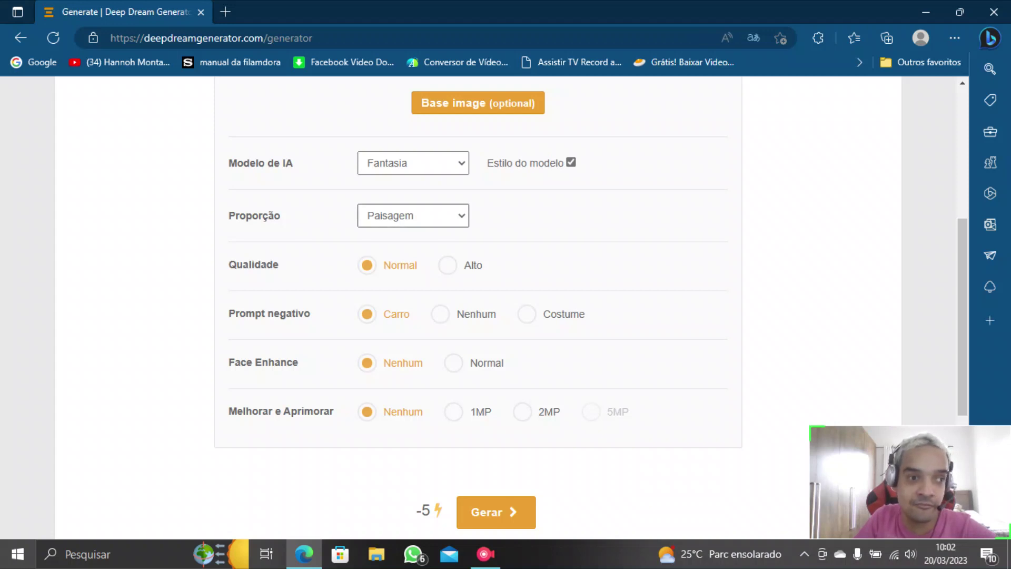
pyautogui.click(496, 512)
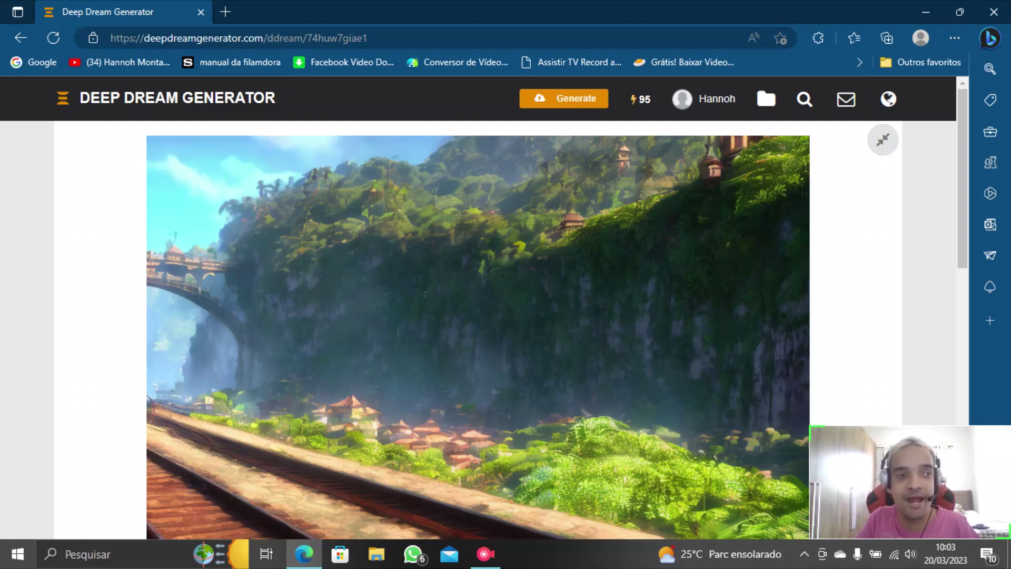
# Examine the generated image and the prompt and modifier details beneath it
pyautogui.scroll(-1, 478, 308)
pyautogui.scroll(-3, 477, 308)
pyautogui.scroll(2, 478, 308)
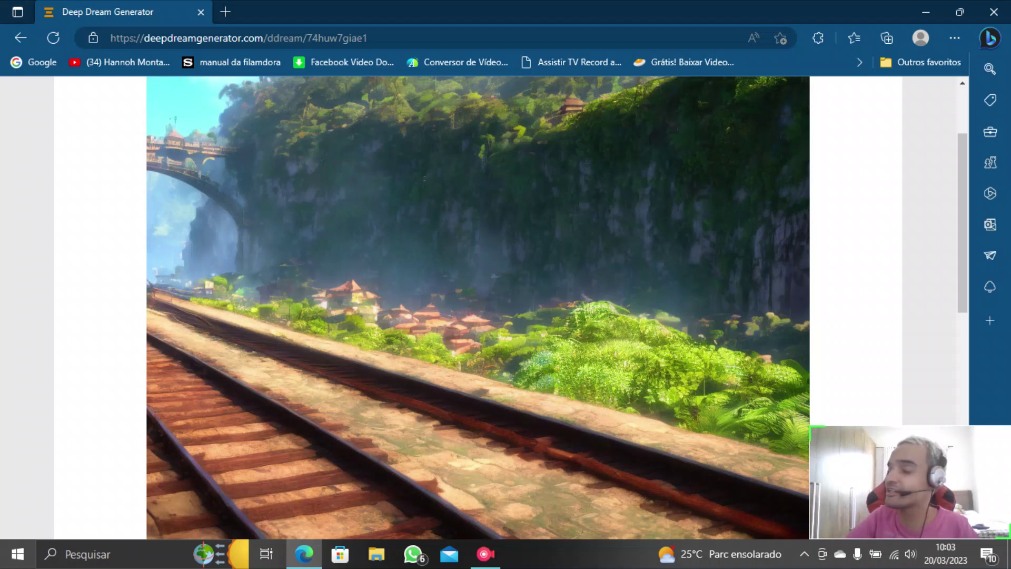
pyautogui.scroll(-15, 505, 306)
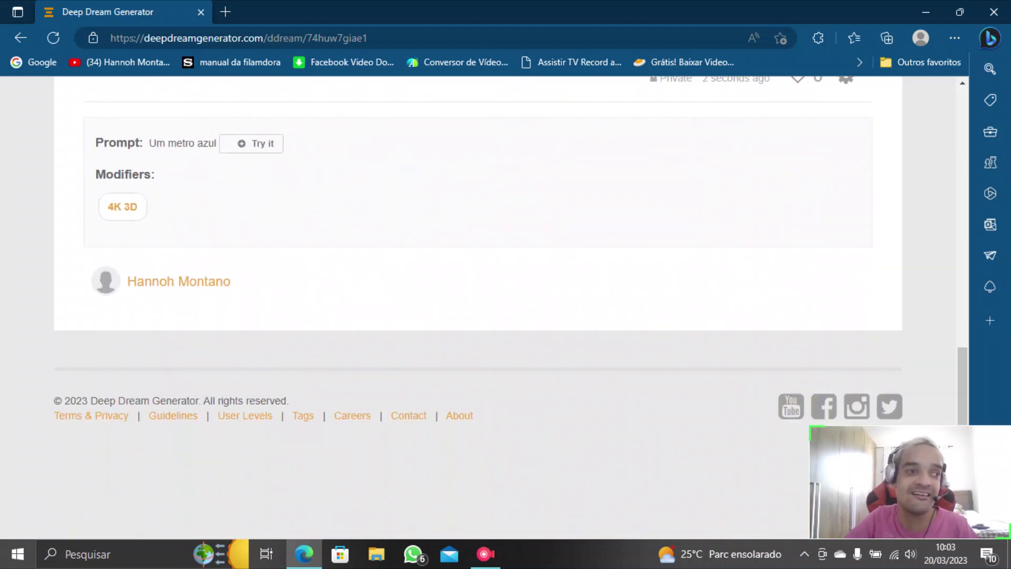
pyautogui.scroll(7, 506, 306)
pyautogui.scroll(5, 505, 306)
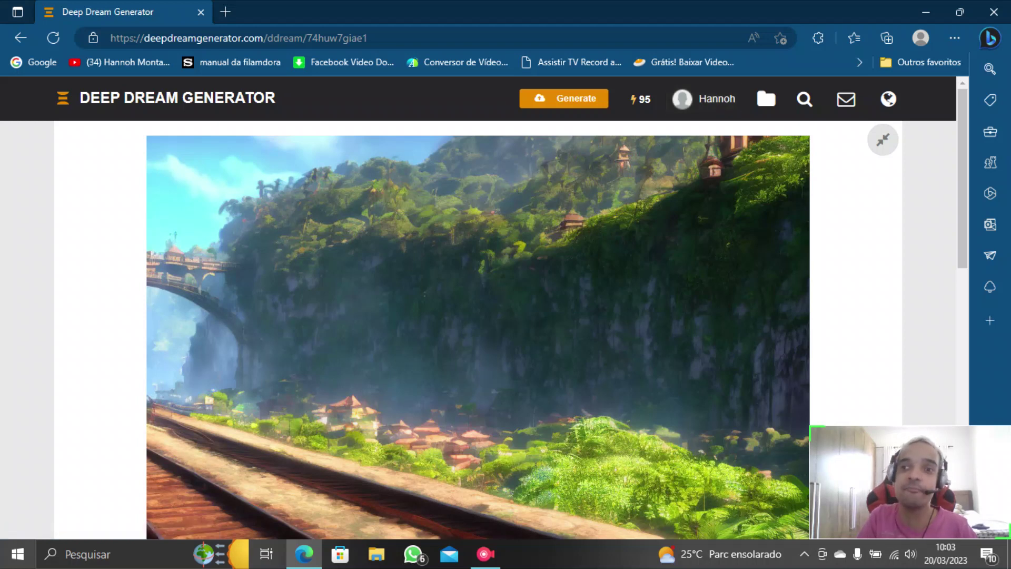
# Start a new image generation with the text prompt "Brasil Hexa campeão"
pyautogui.click(563, 98)
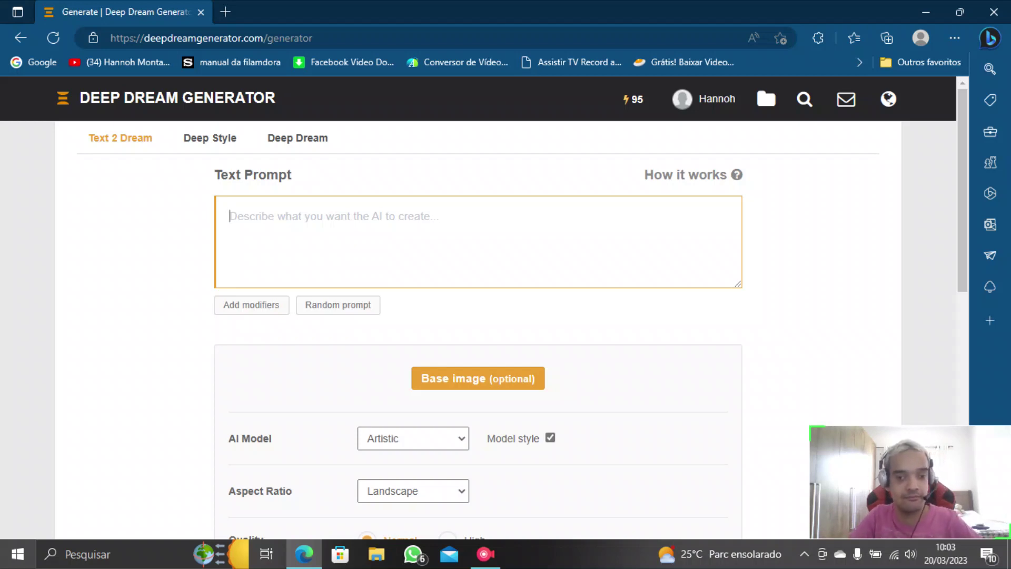
pyautogui.write('Br')
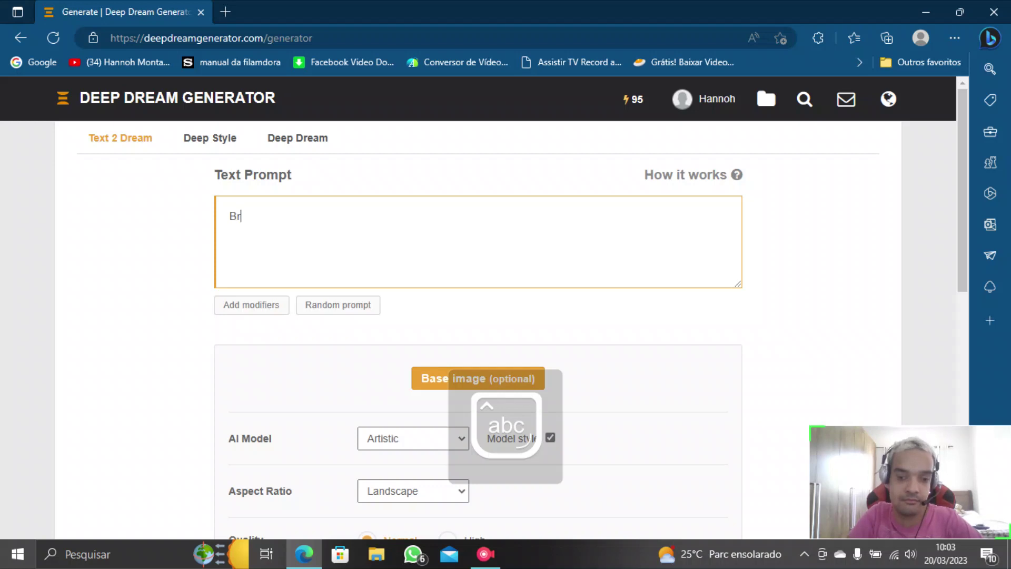
pyautogui.write('asil')
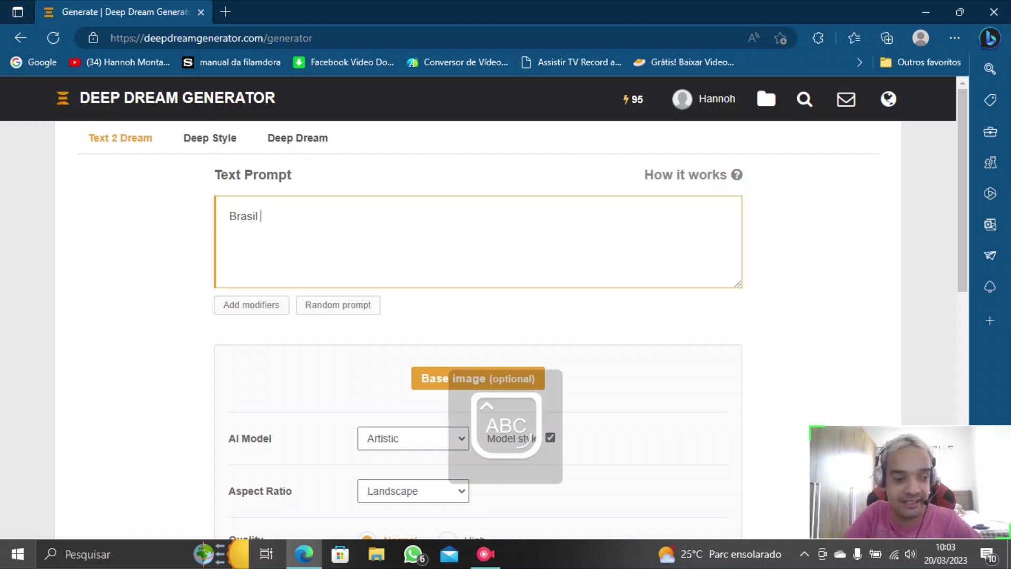
pyautogui.write(' Hexa c')
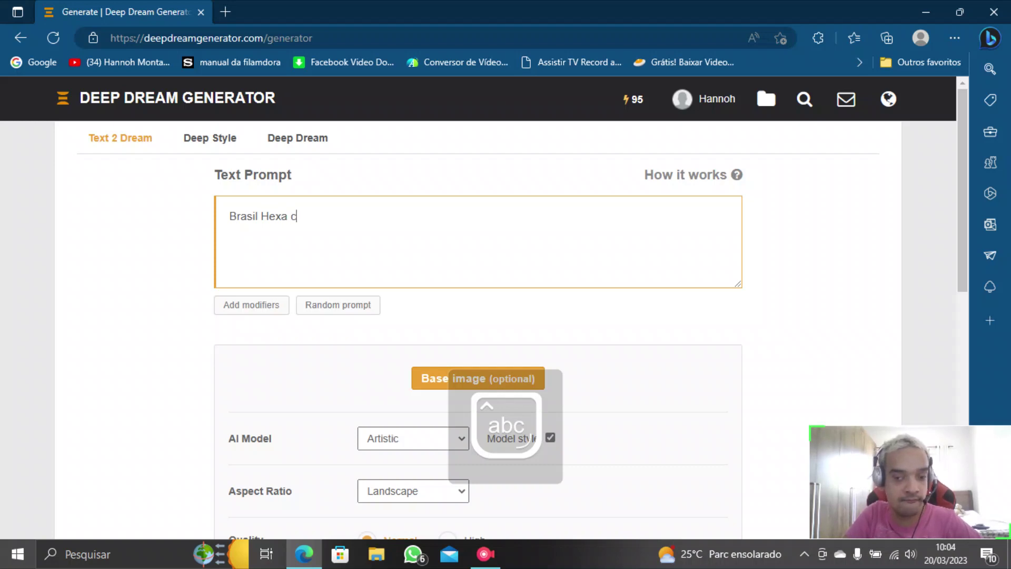
pyautogui.write('ampe')
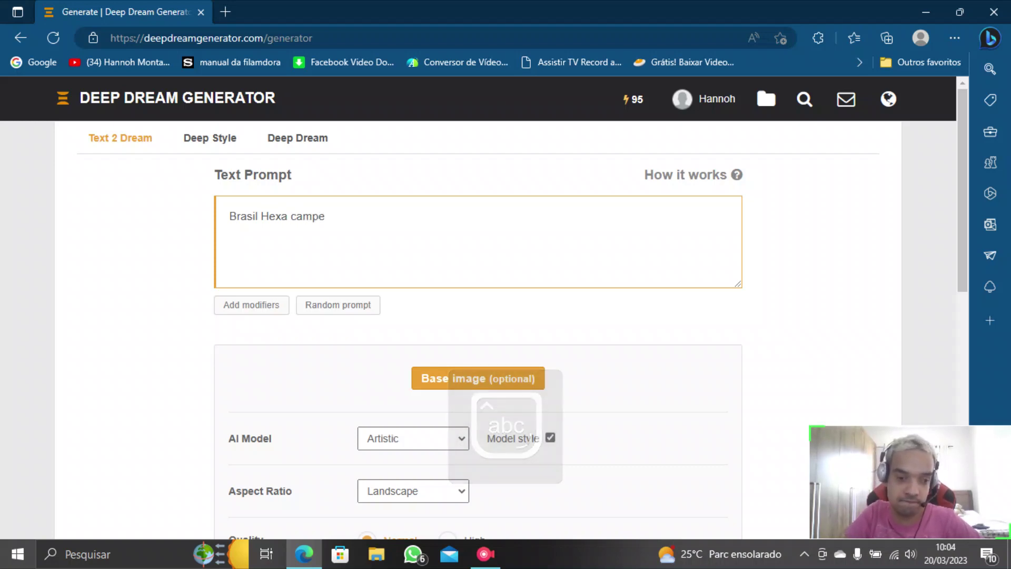
pyautogui.write('ão')
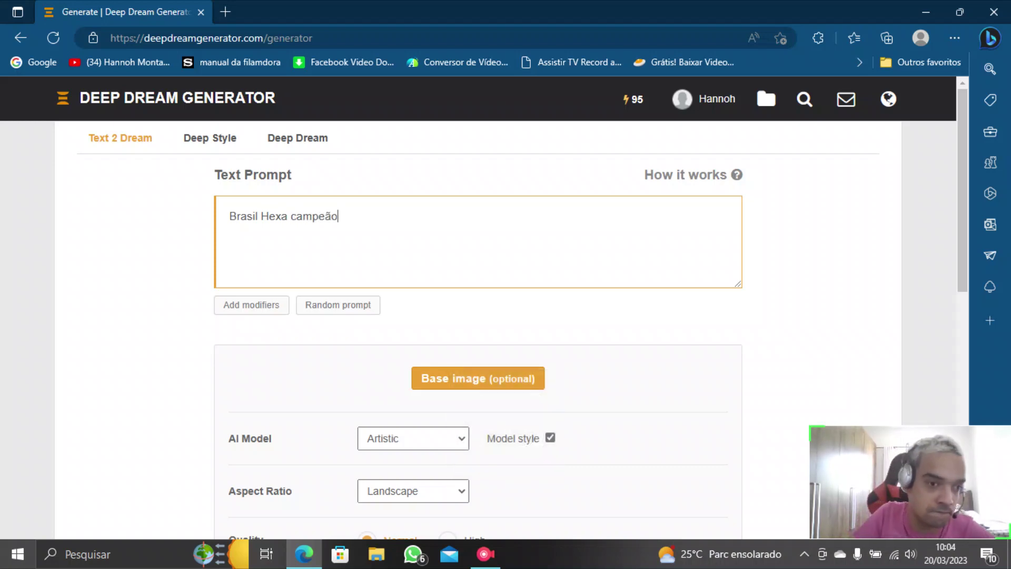
pyautogui.press('Tab')
# Select the text of the generation settings for the second image and translate it into Portuguese
pyautogui.scroll(-5, 724, 188)
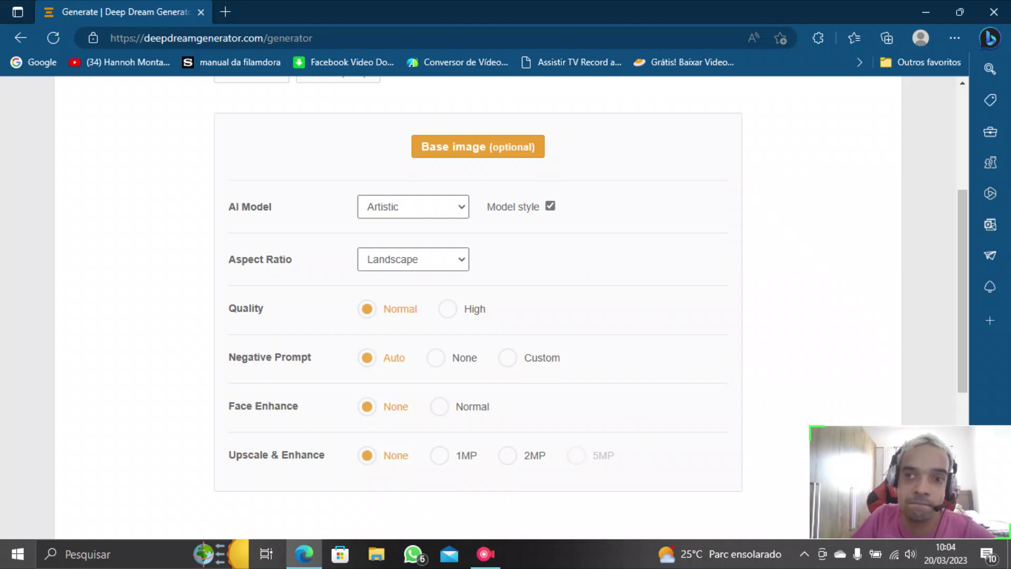
pyautogui.moveTo(632, 226); pyautogui.dragTo(569, 287)
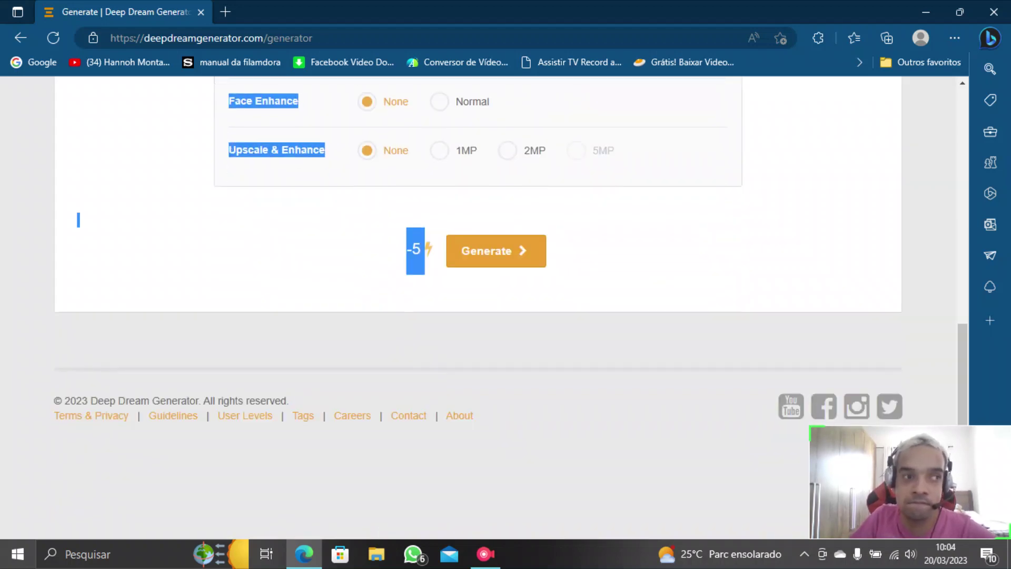
pyautogui.rightClick(260, 150)
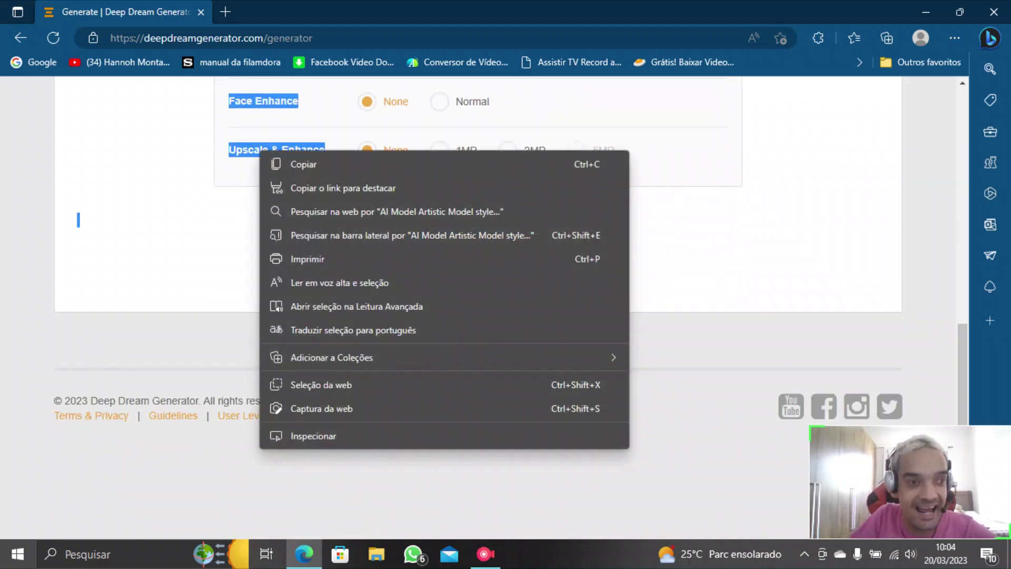
pyautogui.click(353, 330)
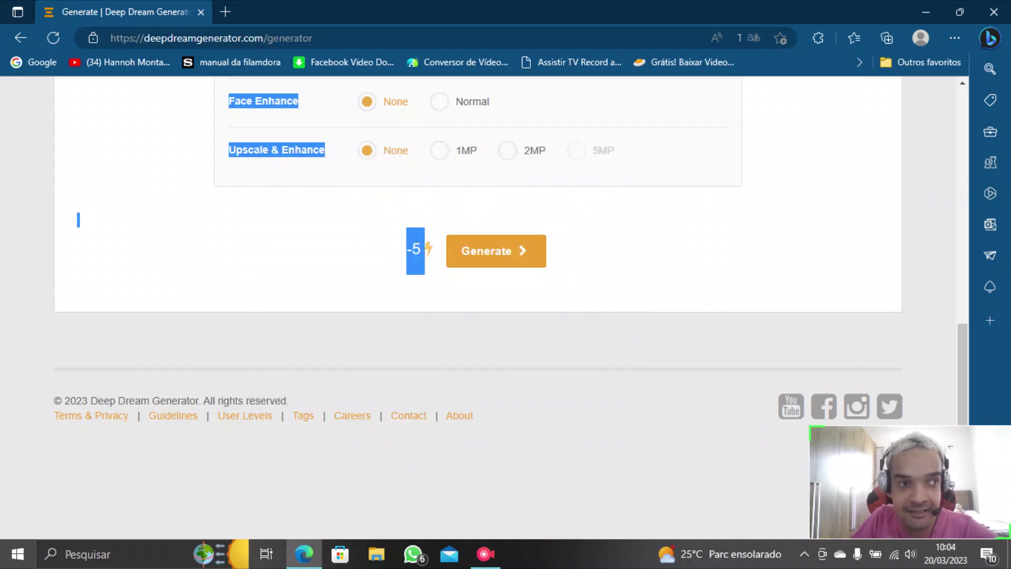
# Set the aspect ratio of the second image to Retrato
pyautogui.scroll(5, 505, 306)
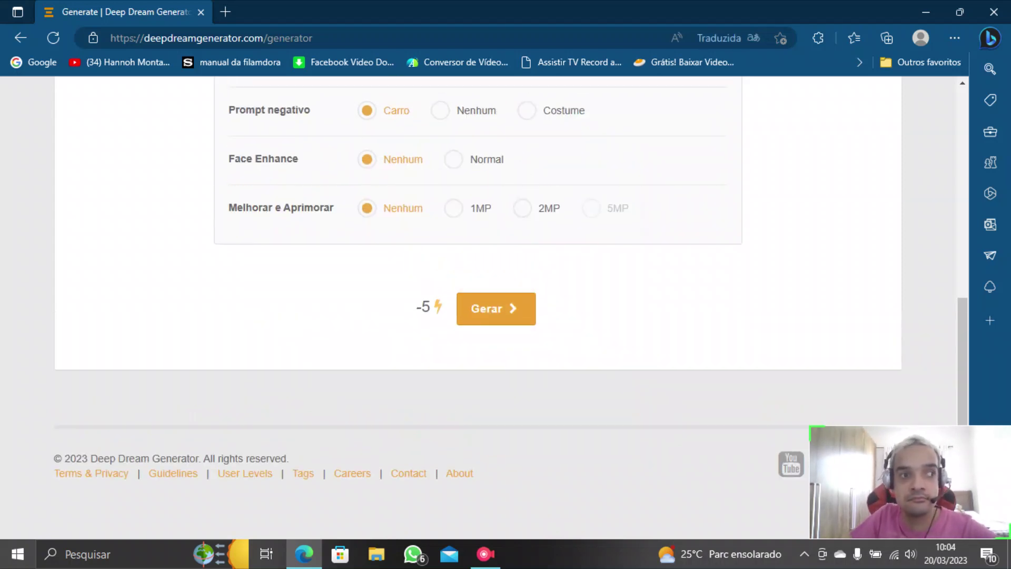
pyautogui.scroll(1, 506, 305)
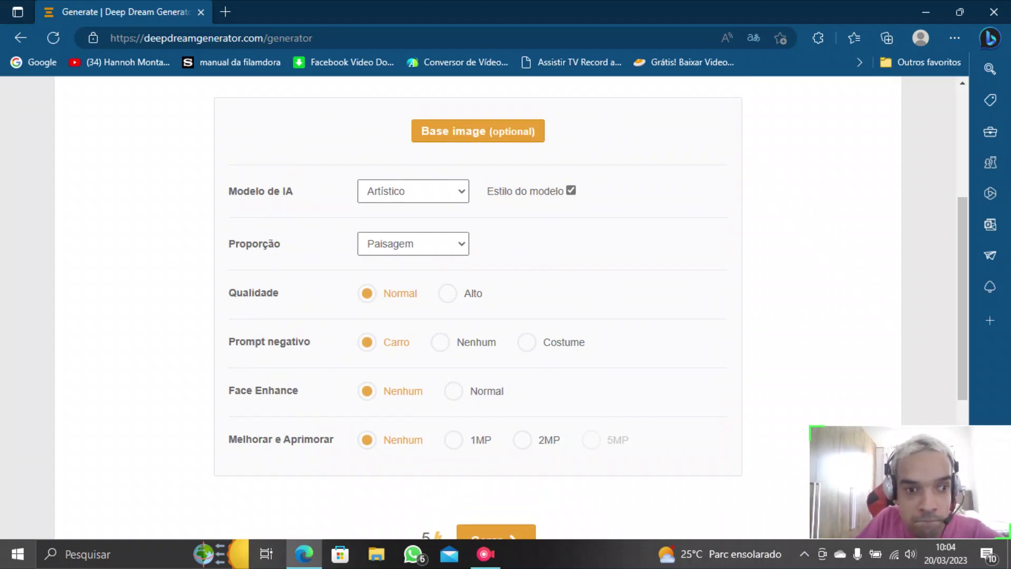
pyautogui.click(413, 243)
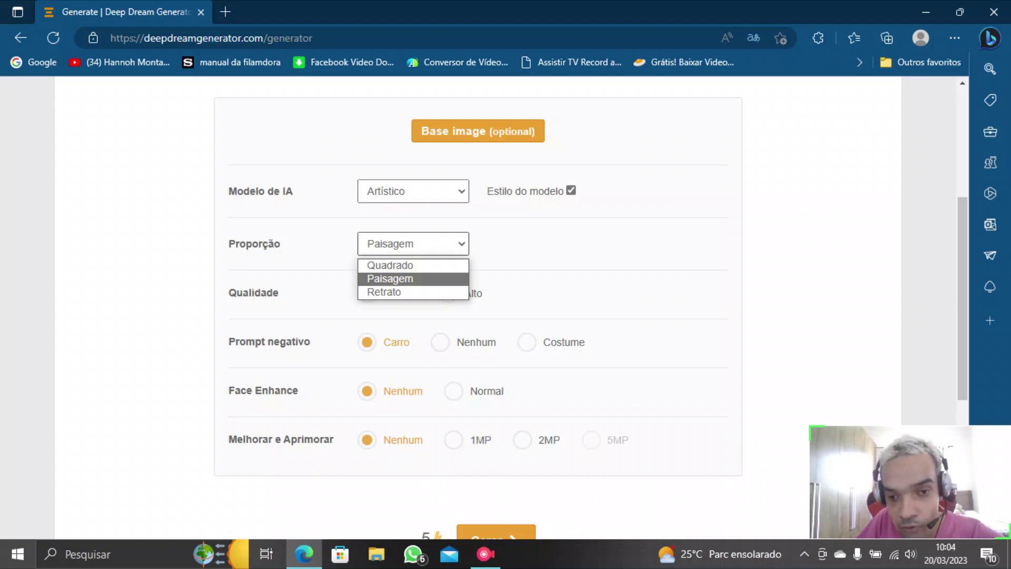
pyautogui.press('Down')
pyautogui.press('Return')
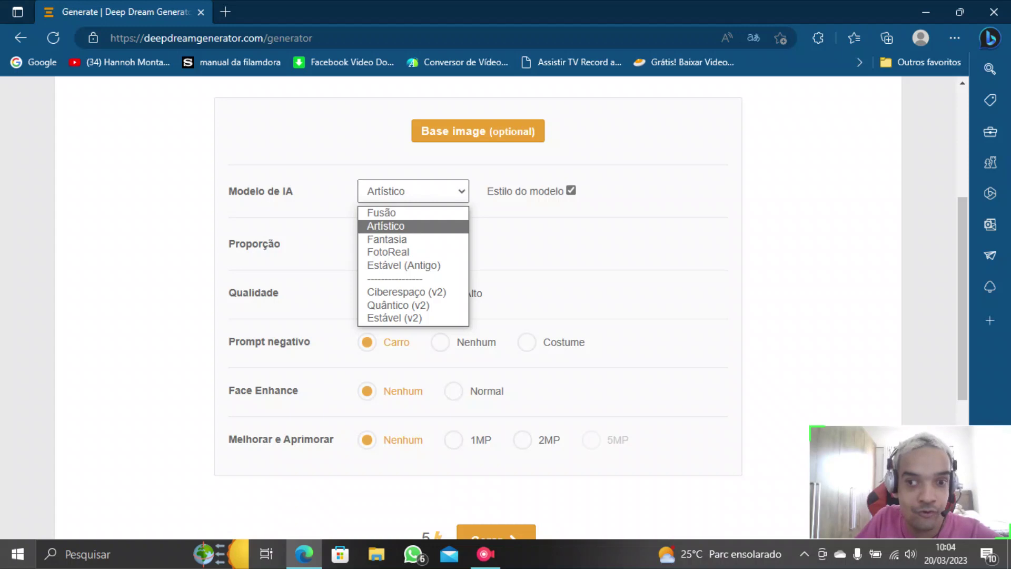
# Set the AI model to FotoReal and generate the image
pyautogui.press('Down')
pyautogui.press('Down')
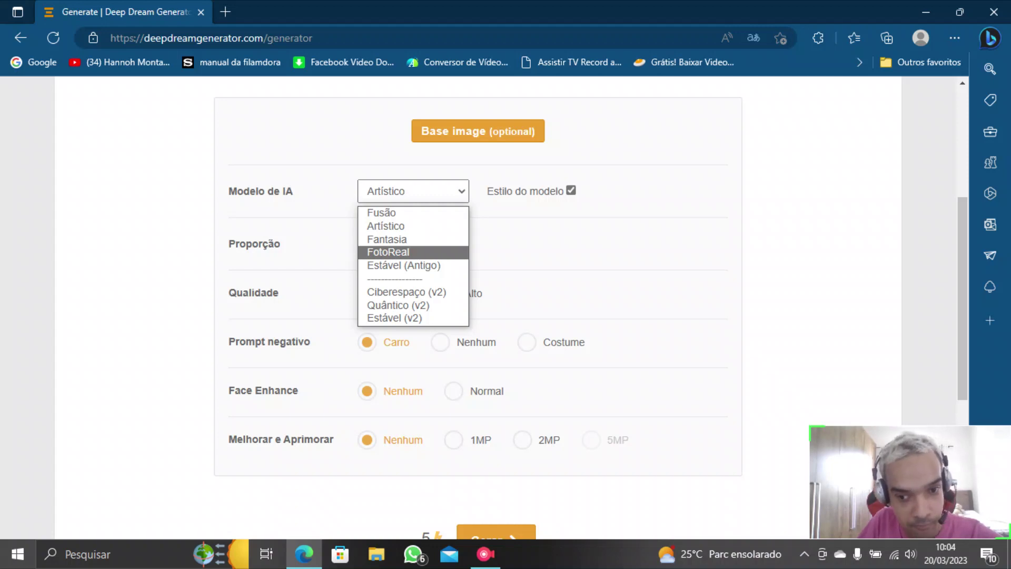
pyautogui.press('Return')
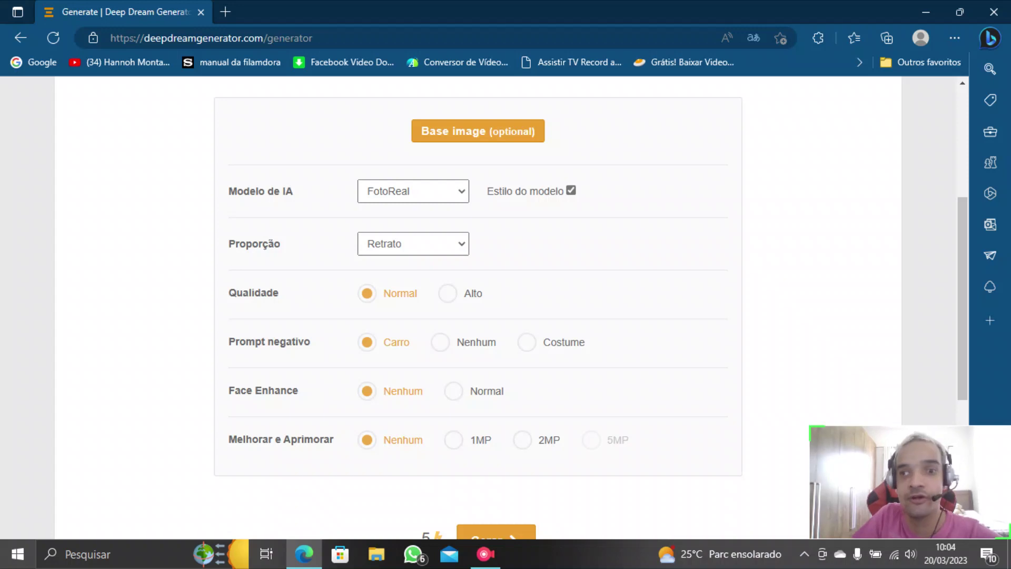
pyautogui.scroll(-1, 478, 306)
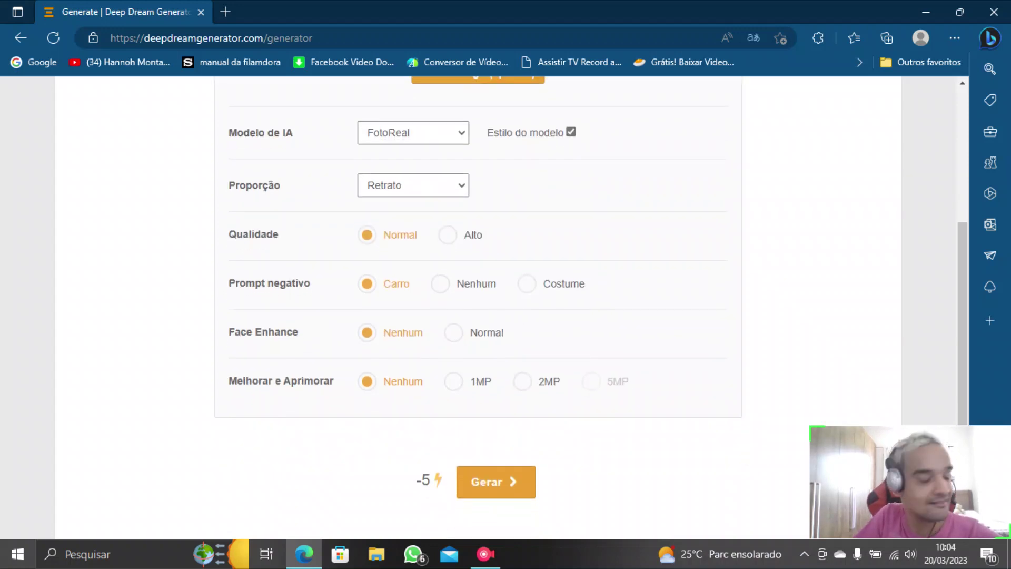
pyautogui.click(497, 482)
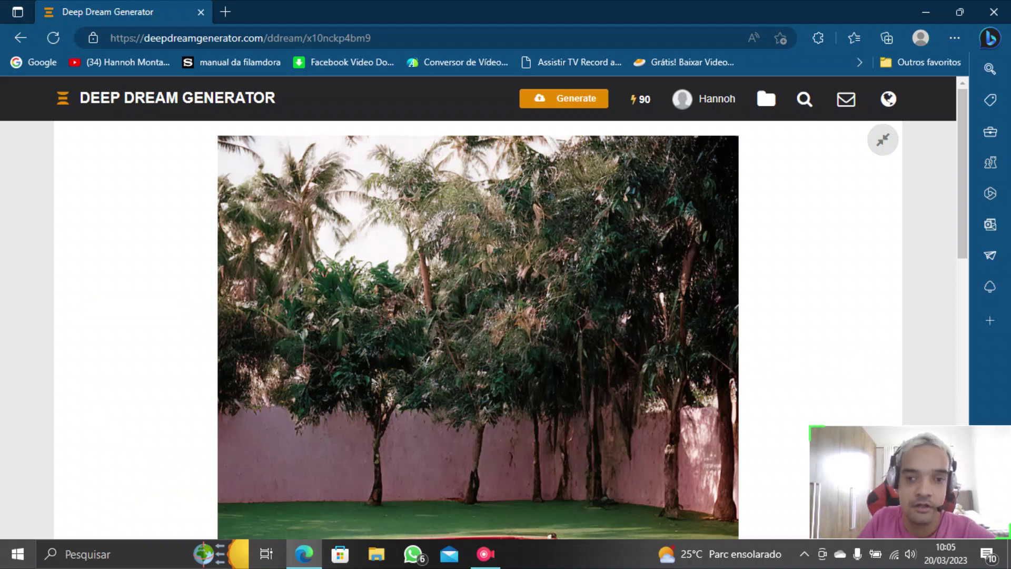
# Examine the whole generated image and open the Compute Energy page
pyautogui.scroll(-4, 479, 308)
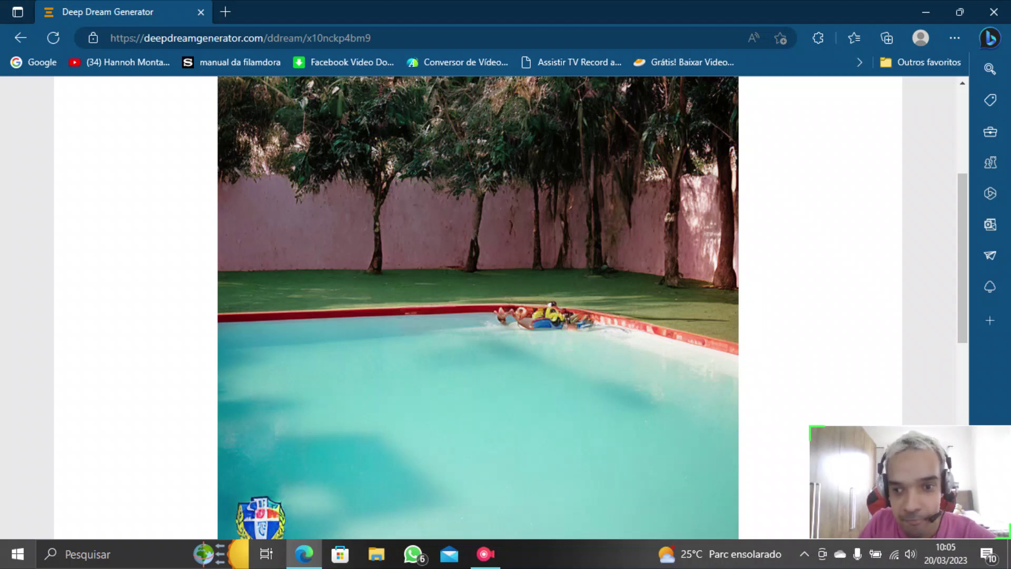
pyautogui.scroll(-8, 478, 305)
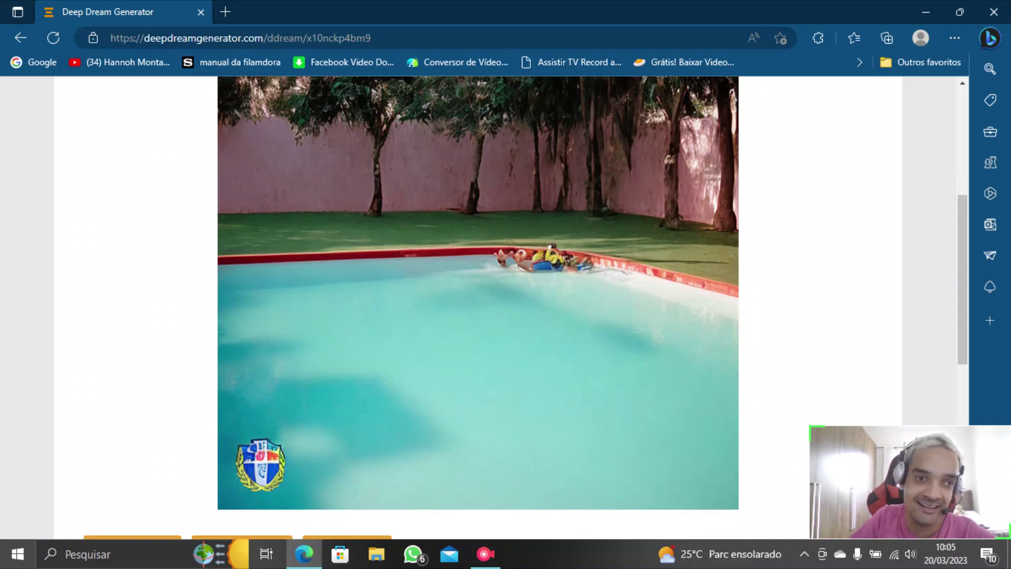
pyautogui.scroll(10, 478, 306)
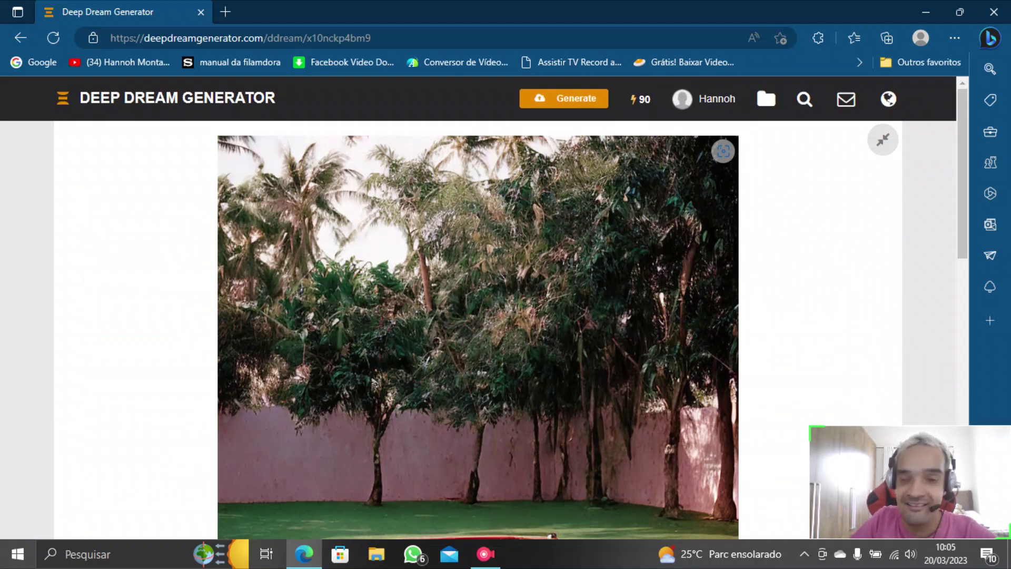
pyautogui.click(640, 99)
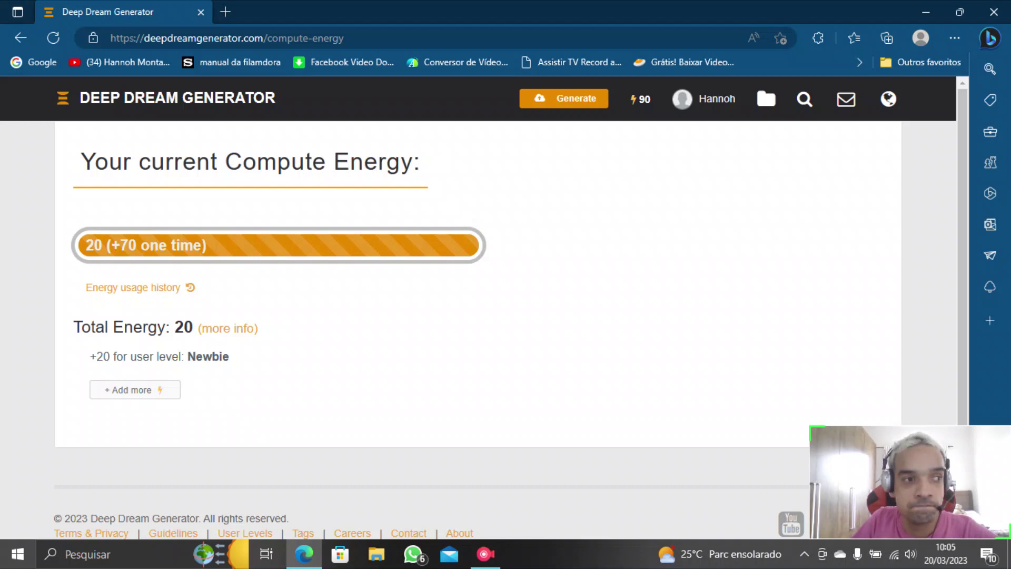
pyautogui.rightClick(95, 309)
pyautogui.press('Escape')
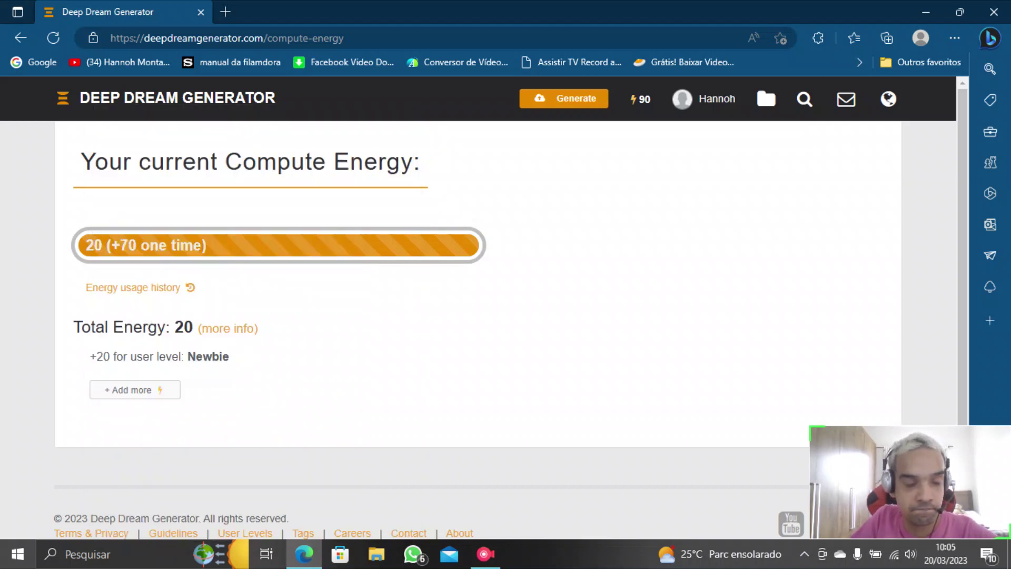
pyautogui.rightClick(315, 104)
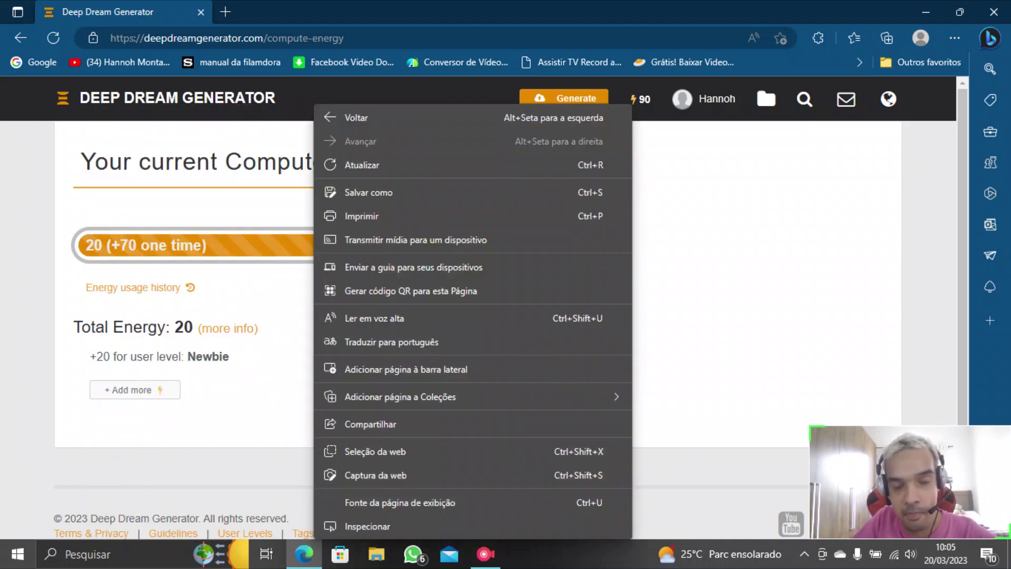
pyautogui.press('Escape')
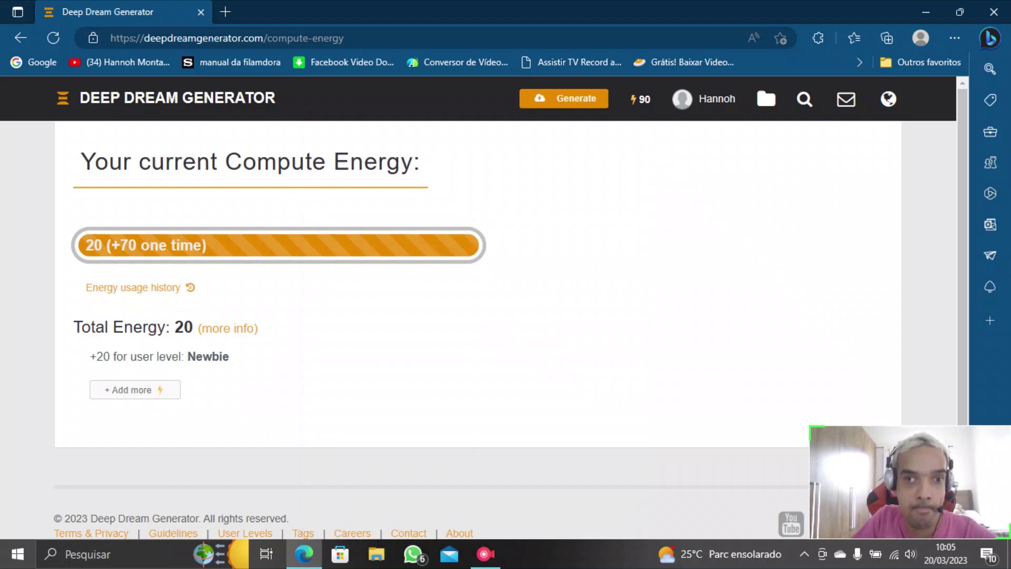
# Select the compute energy heading, balance and usage history text and translate the selection into Portuguese
pyautogui.moveTo(81, 161); pyautogui.dragTo(495, 293)
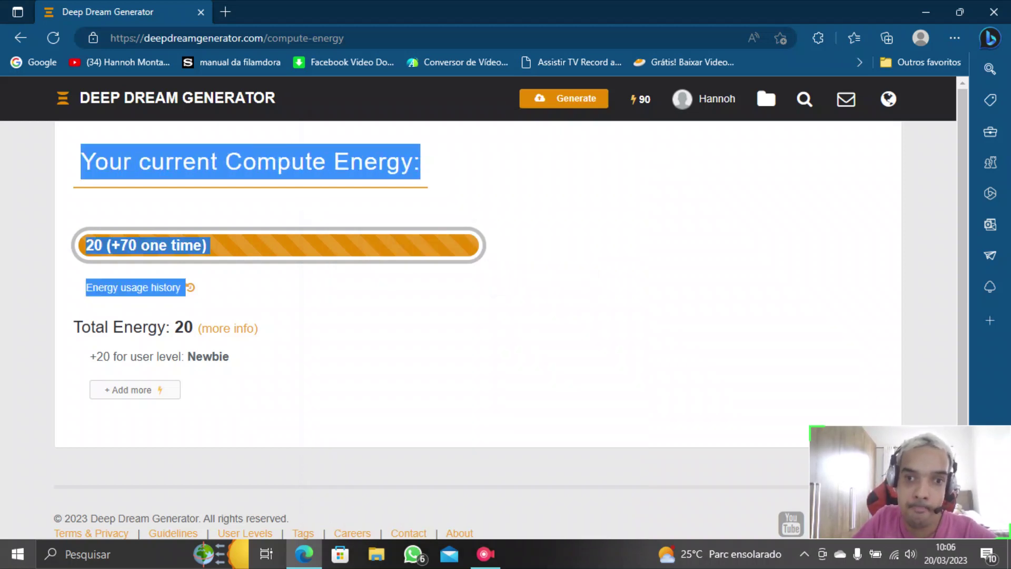
pyautogui.rightClick(270, 151)
pyautogui.moveTo(368, 358)
pyautogui.click(362, 329)
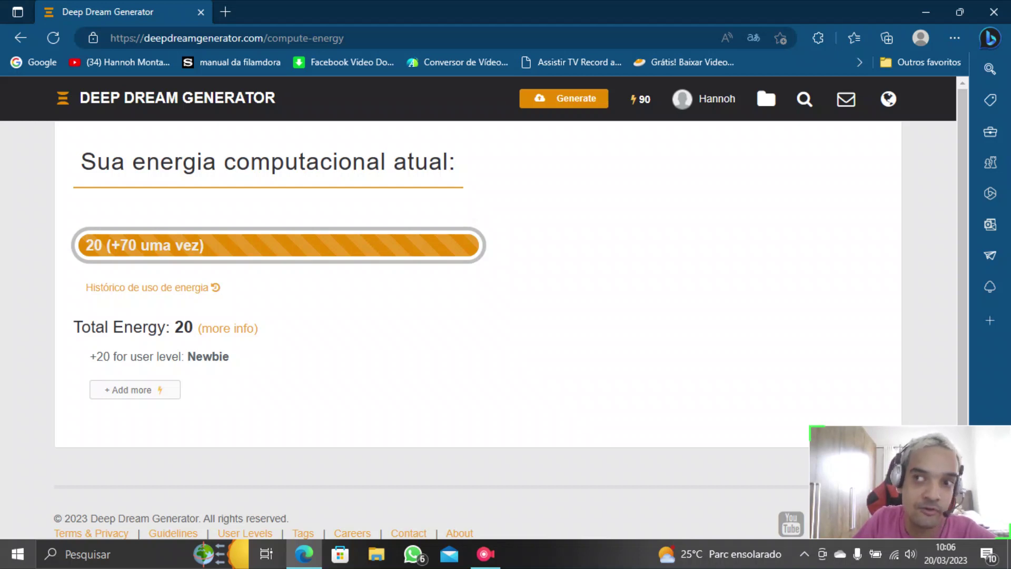
# Look through the generated images in My Dreams on the account profile, and open the file manager
pyautogui.click(704, 99)
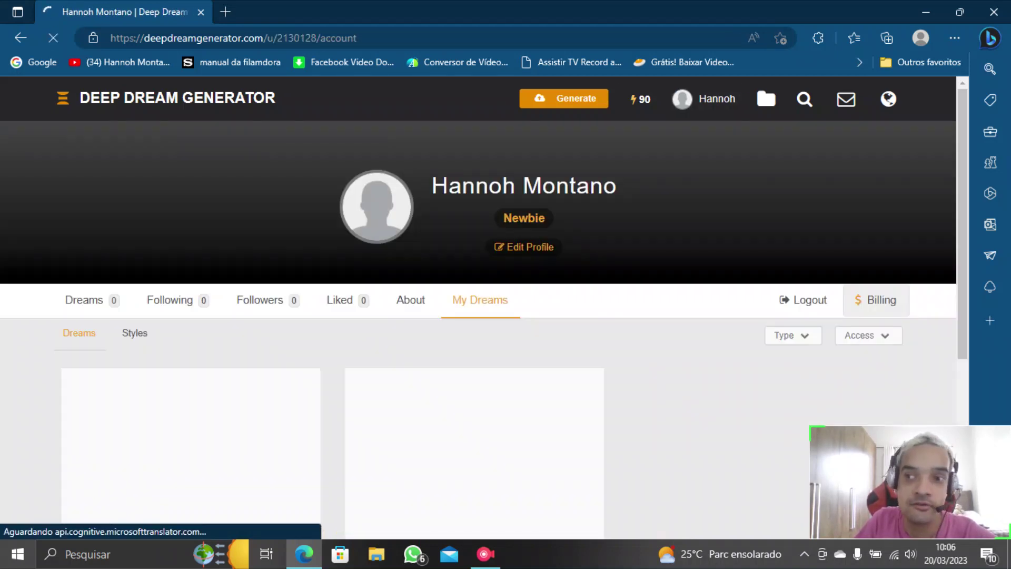
pyautogui.scroll(-1, 479, 309)
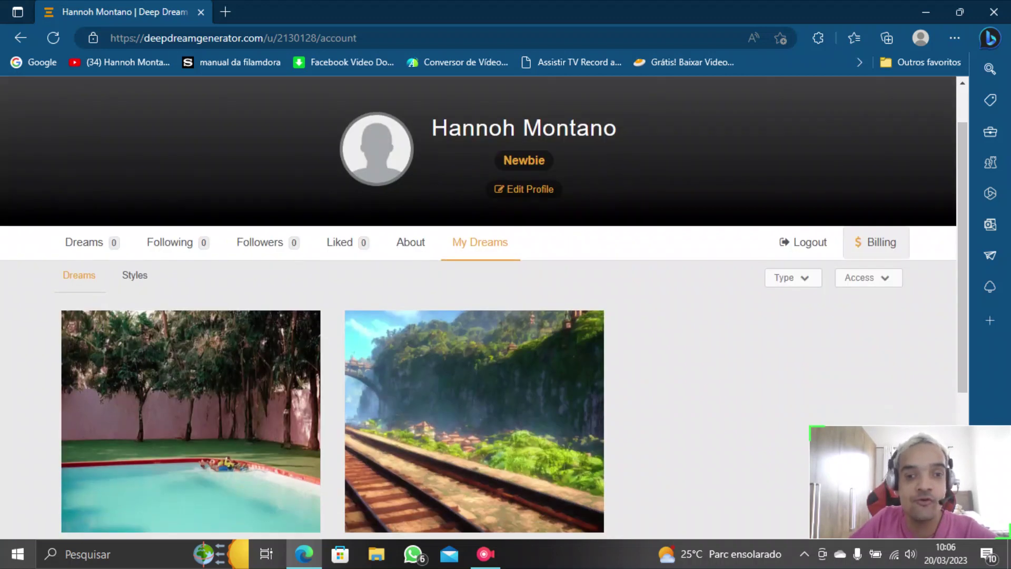
pyautogui.scroll(-4, 479, 308)
pyautogui.scroll(5, 479, 308)
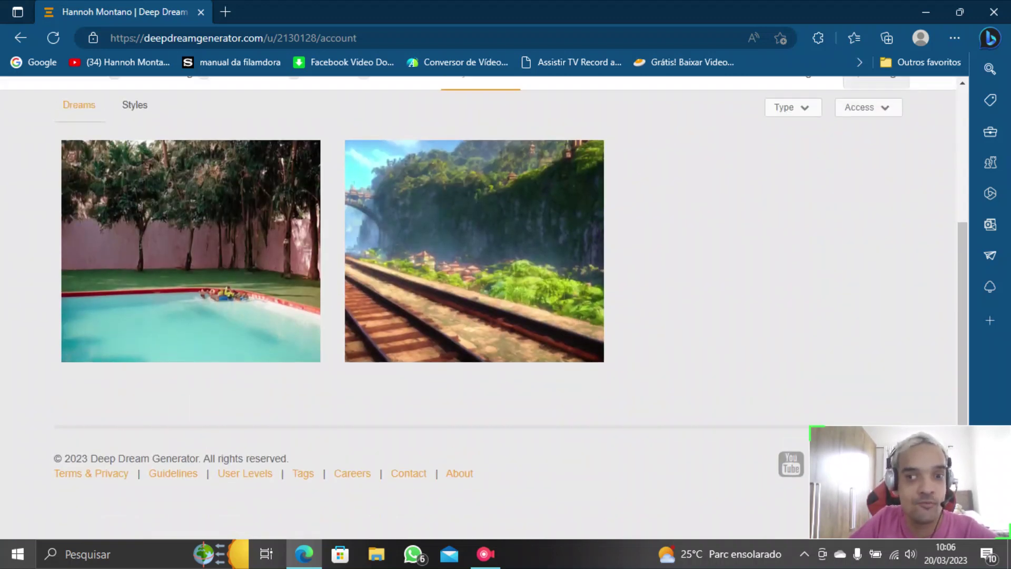
pyautogui.scroll(-1, 479, 308)
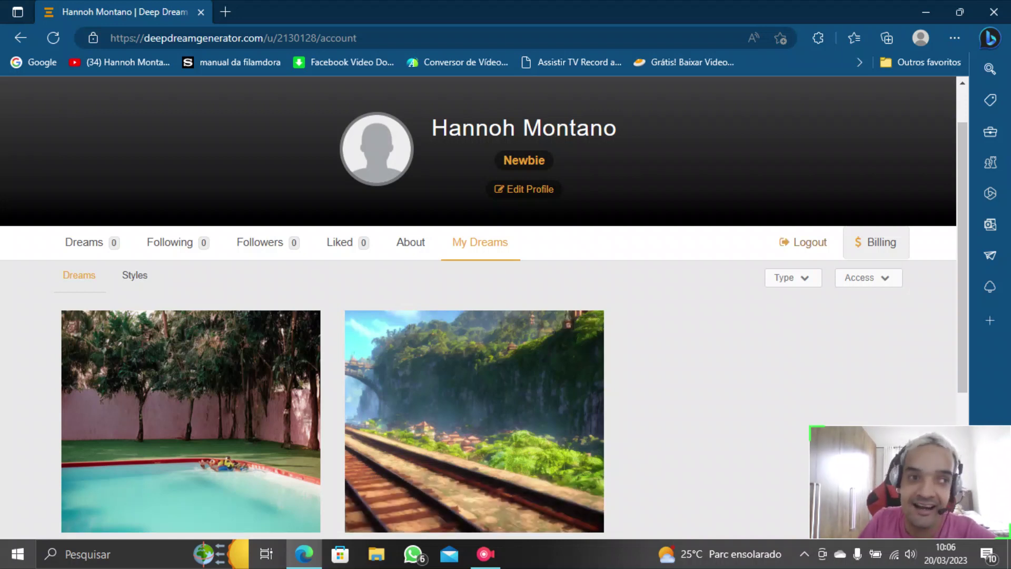
pyautogui.click(20, 37)
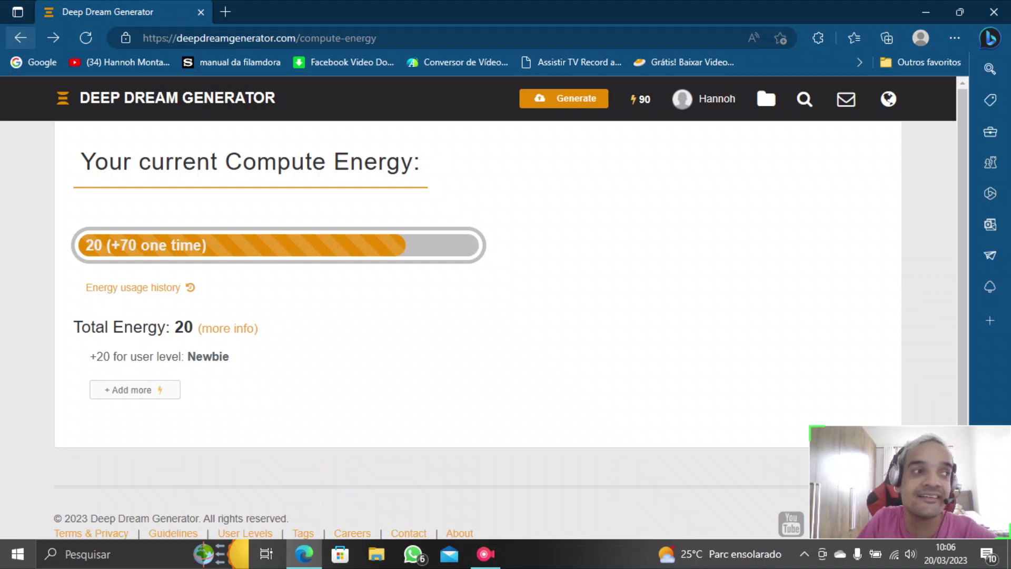
pyautogui.click(767, 99)
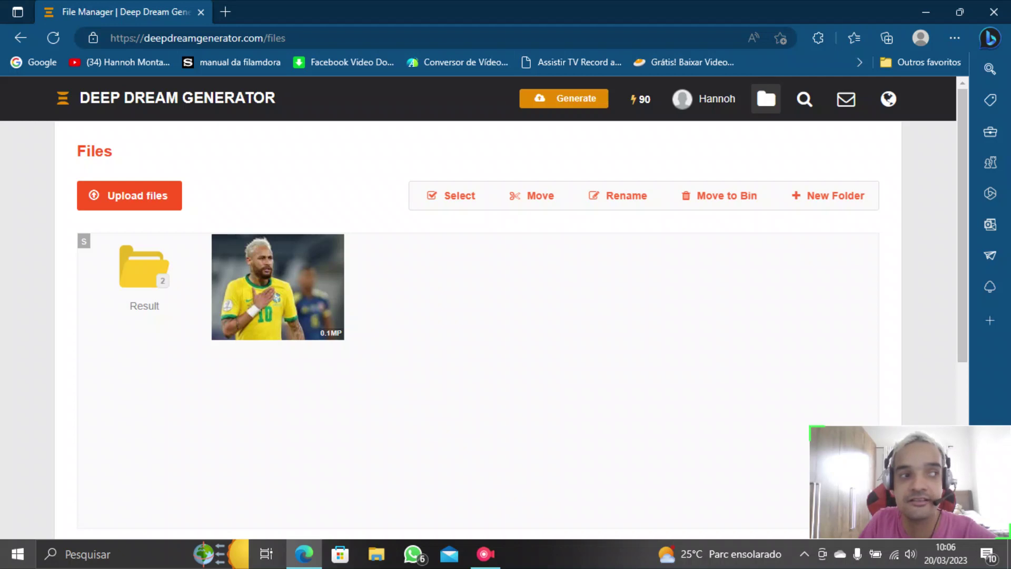
# Search for other Dreamers with the term "Copa do Mundo"
pyautogui.click(805, 99)
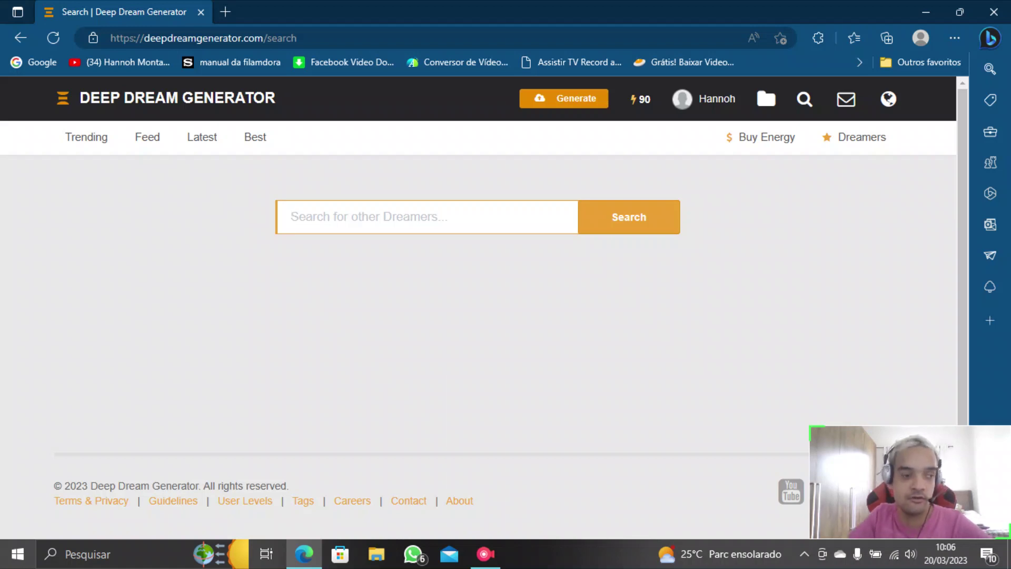
pyautogui.press('capslock')
pyautogui.write('C')
pyautogui.press('capslock')
pyautogui.write('opa')
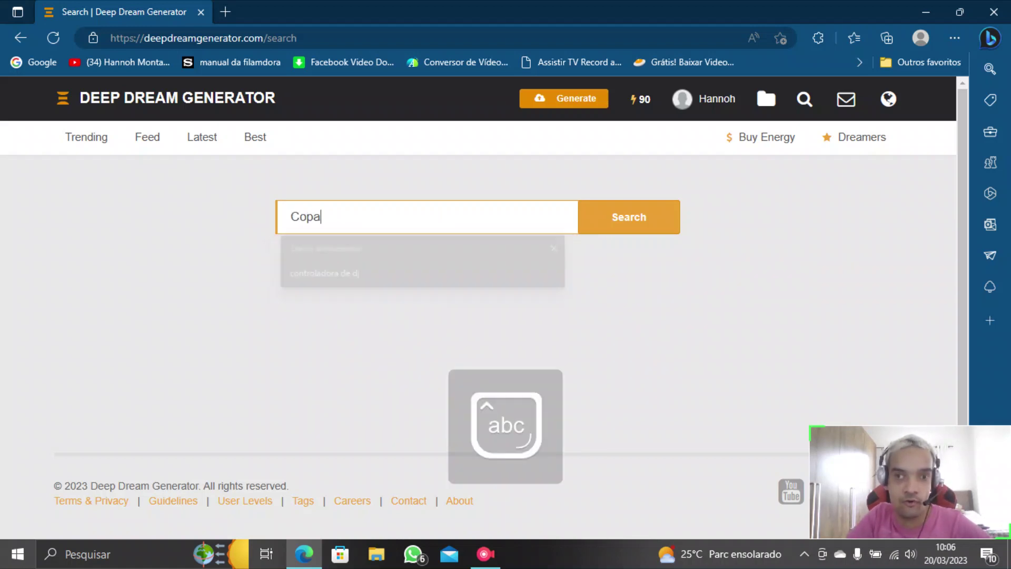
pyautogui.write(' do')
pyautogui.press('capslock')
pyautogui.write('M')
pyautogui.press('capslock')
pyautogui.write('undo')
pyautogui.press('Return')
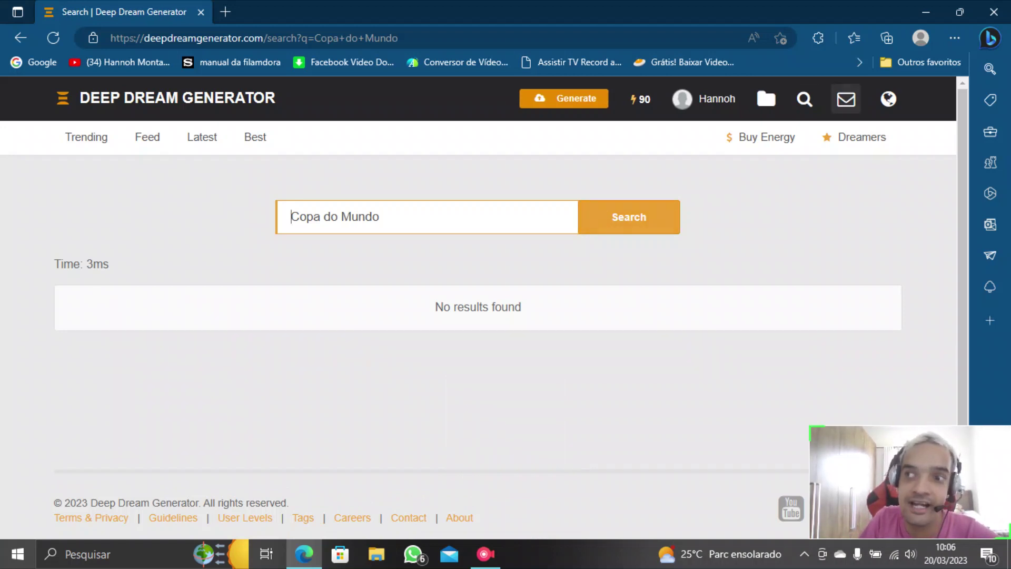
# Check the account's messages and notifications
pyautogui.click(846, 99)
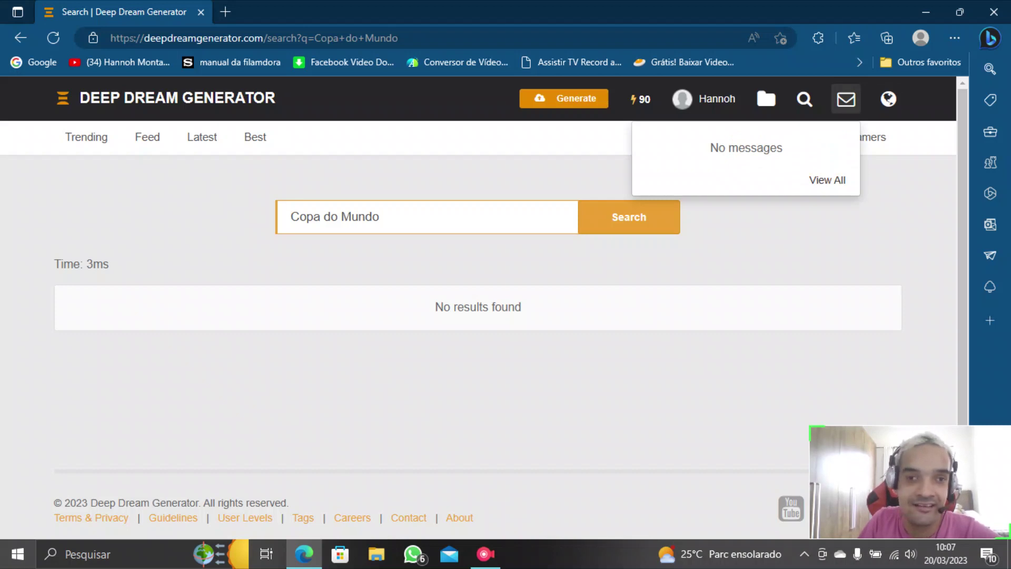
pyautogui.click(888, 99)
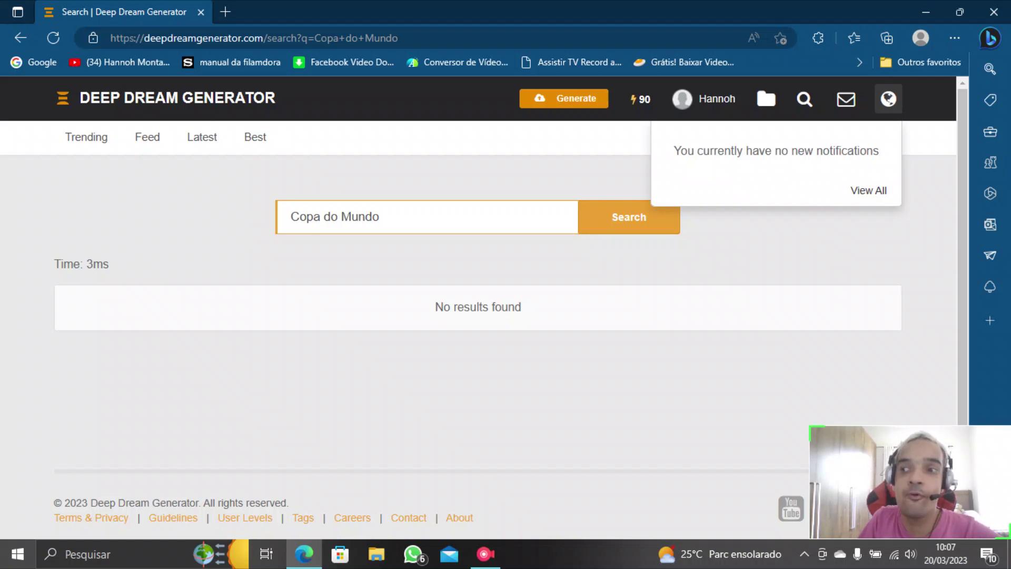
# Open the generator for a new image and look over the generation settings
pyautogui.click(564, 99)
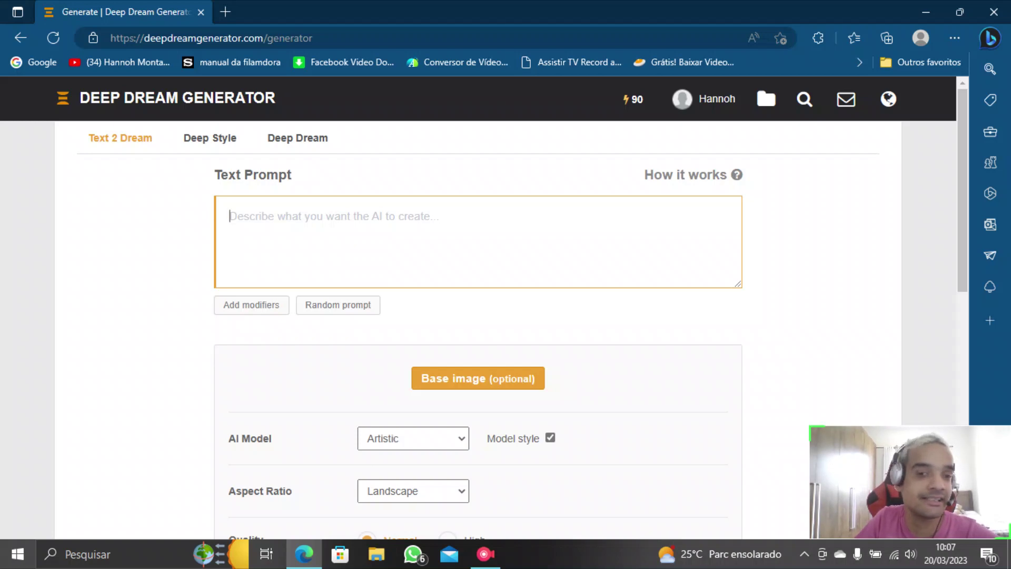
pyautogui.scroll(-10, 506, 306)
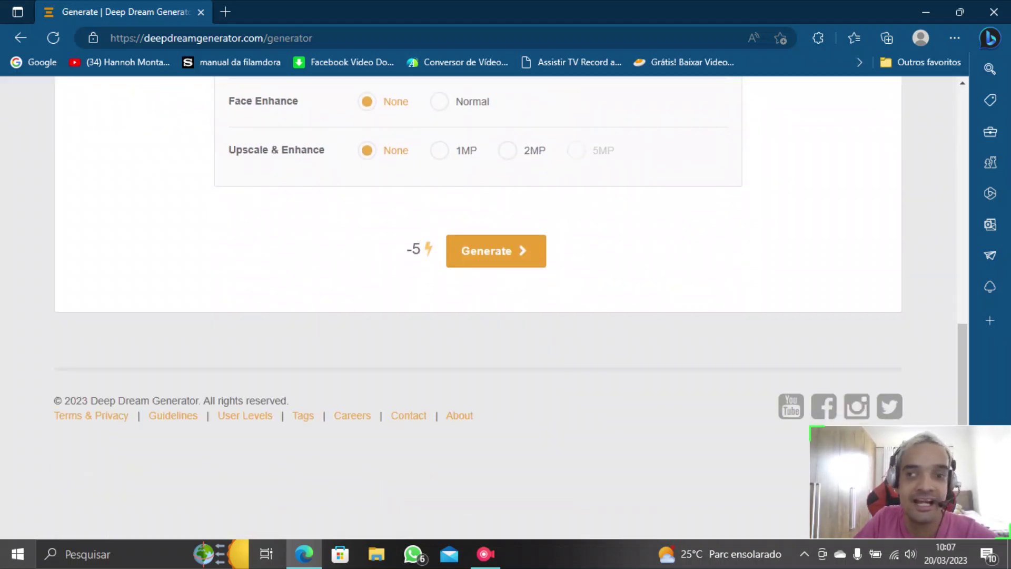
pyautogui.scroll(10, 505, 306)
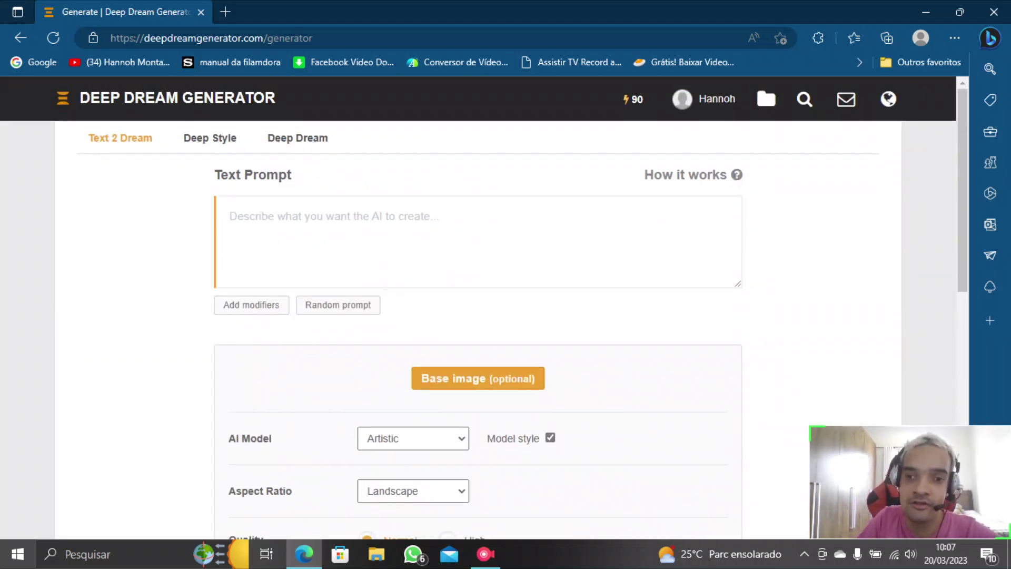
# Translate the prompt placeholder and the modifier and random prompt labels into Portuguese
pyautogui.doubleClick(293, 305)
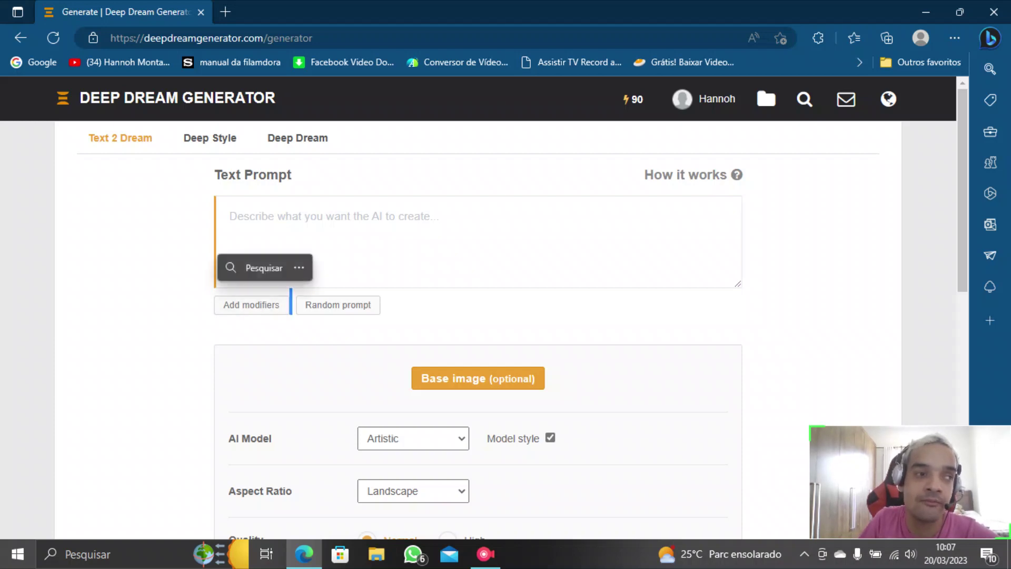
pyautogui.click(292, 306)
pyautogui.tripleClick(452, 305)
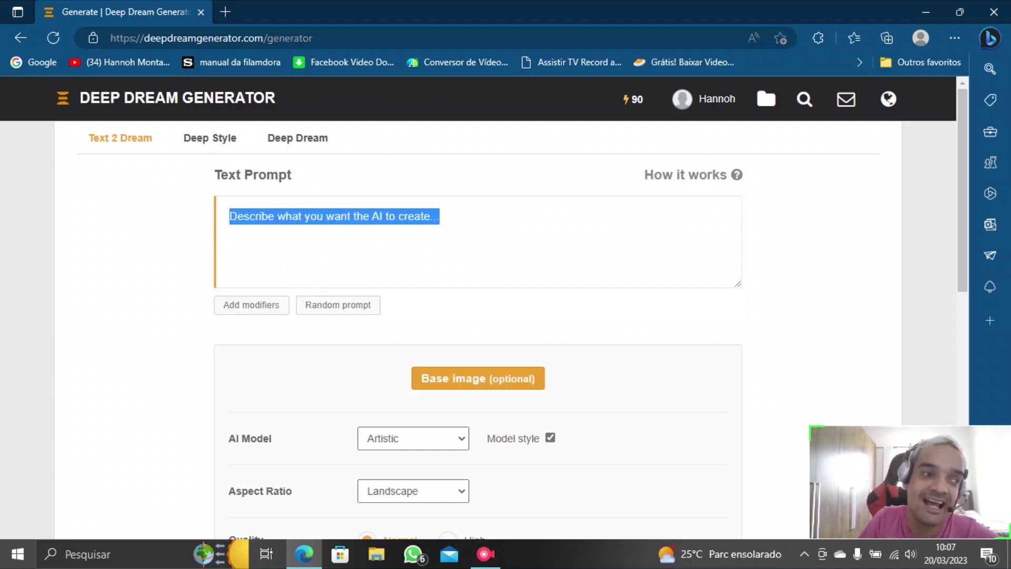
pyautogui.doubleClick(452, 305)
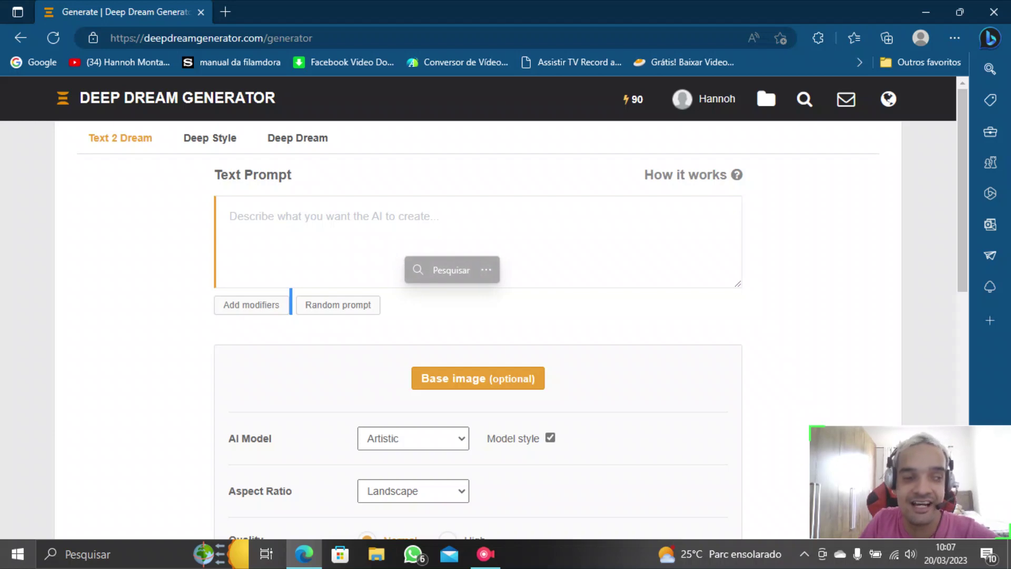
pyautogui.rightClick(331, 217)
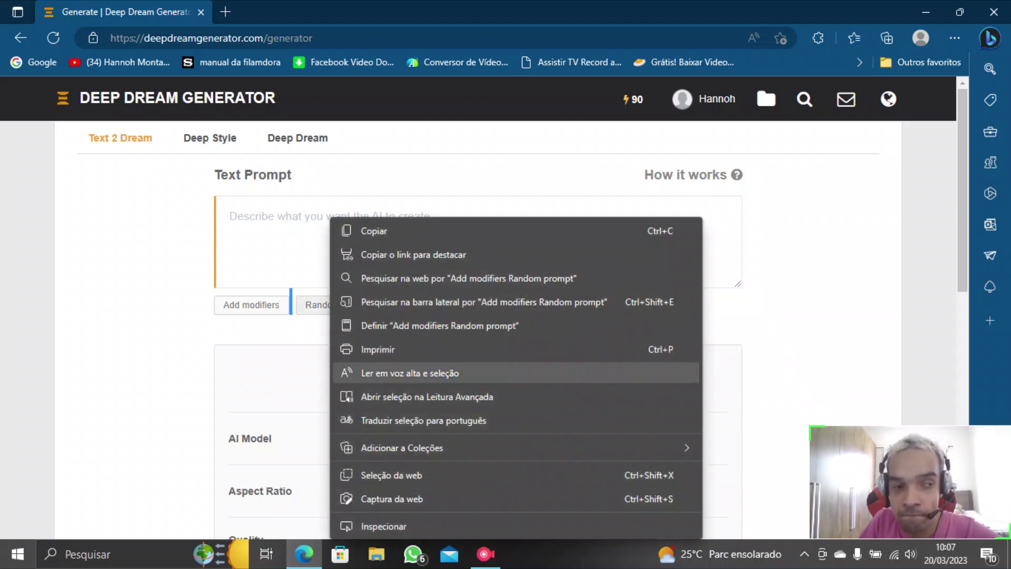
pyautogui.click(424, 421)
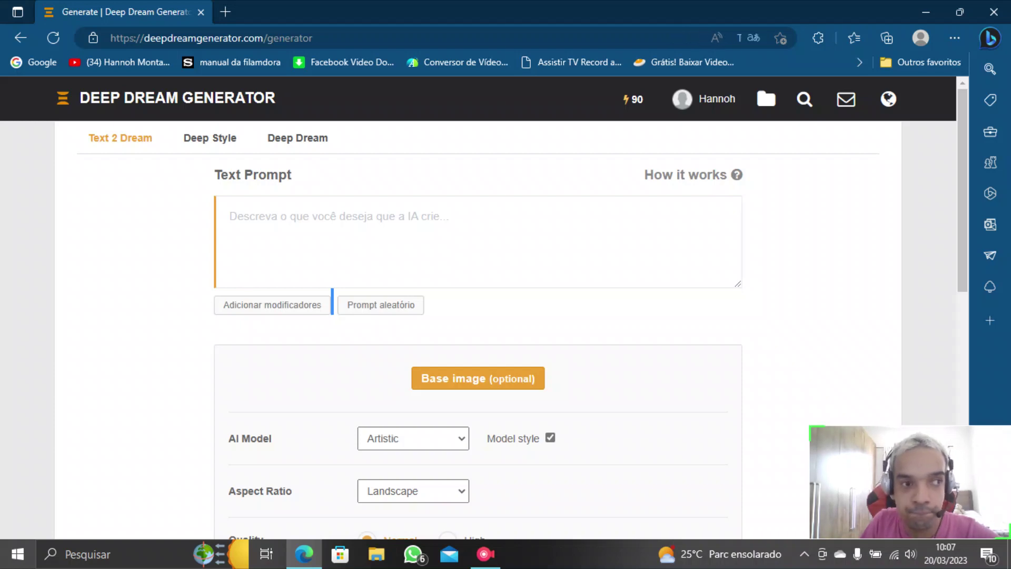
# Enter "Copa do Mundo de 2026" as the text prompt
pyautogui.click(230, 217)
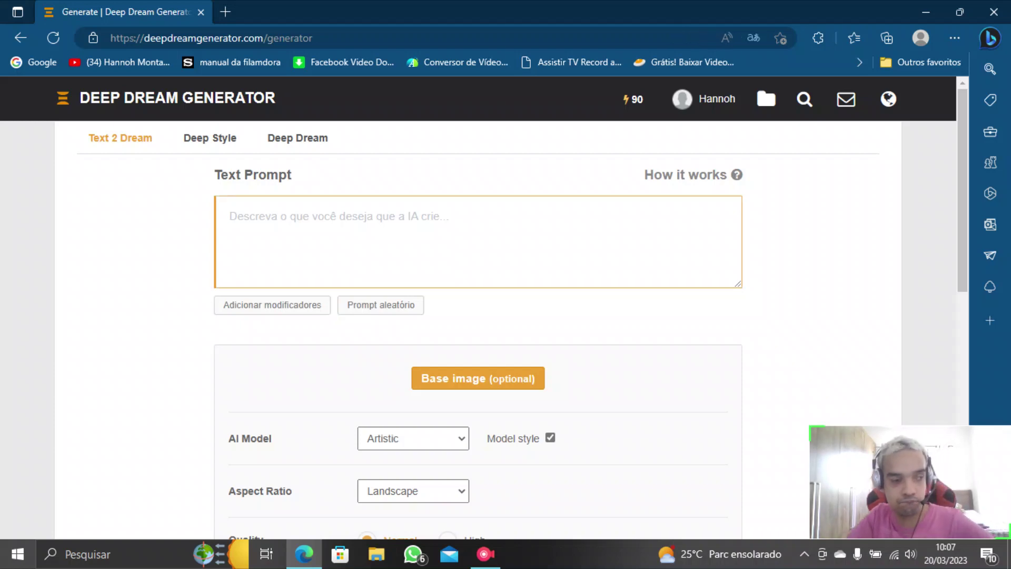
pyautogui.press('capslock')
pyautogui.write('C')
pyautogui.press('capslock')
pyautogui.write('op')
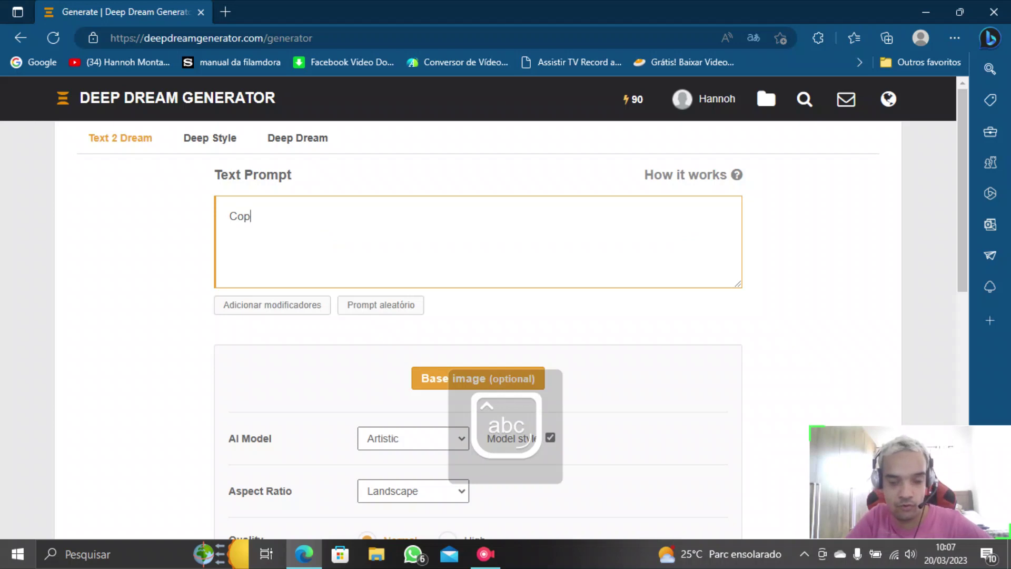
pyautogui.write('a do Mu')
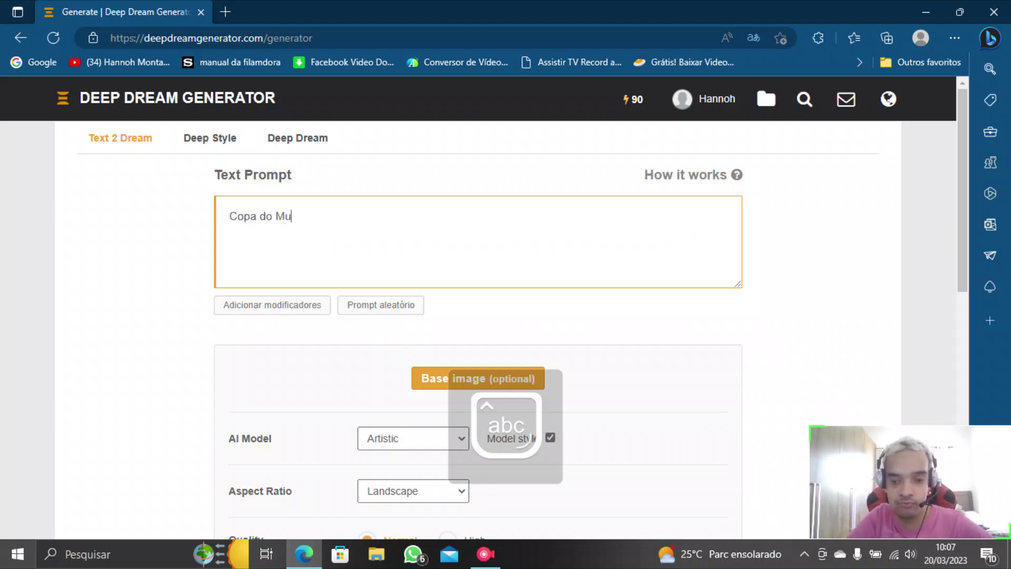
pyautogui.write('ndo de 2')
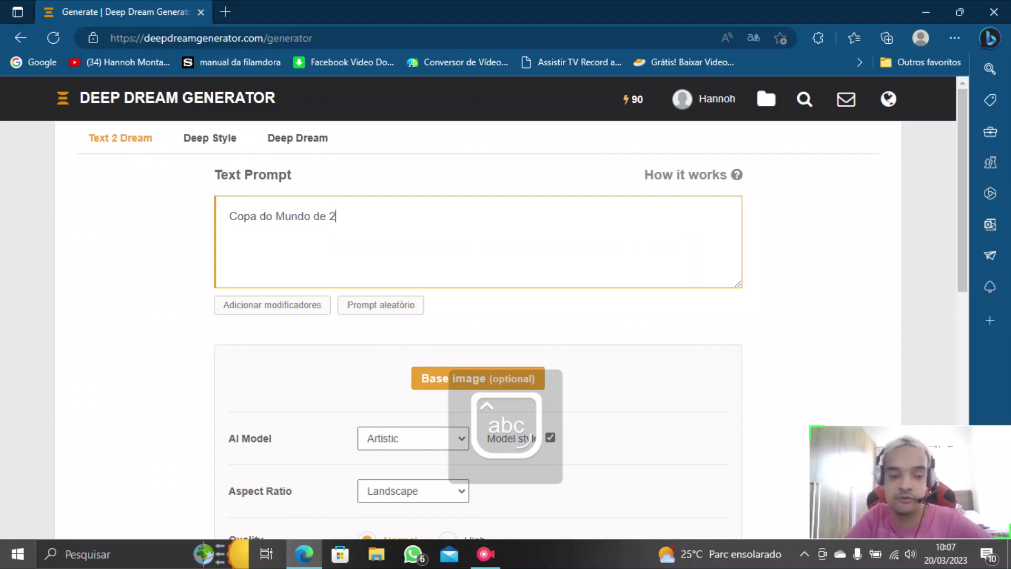
pyautogui.write('026')
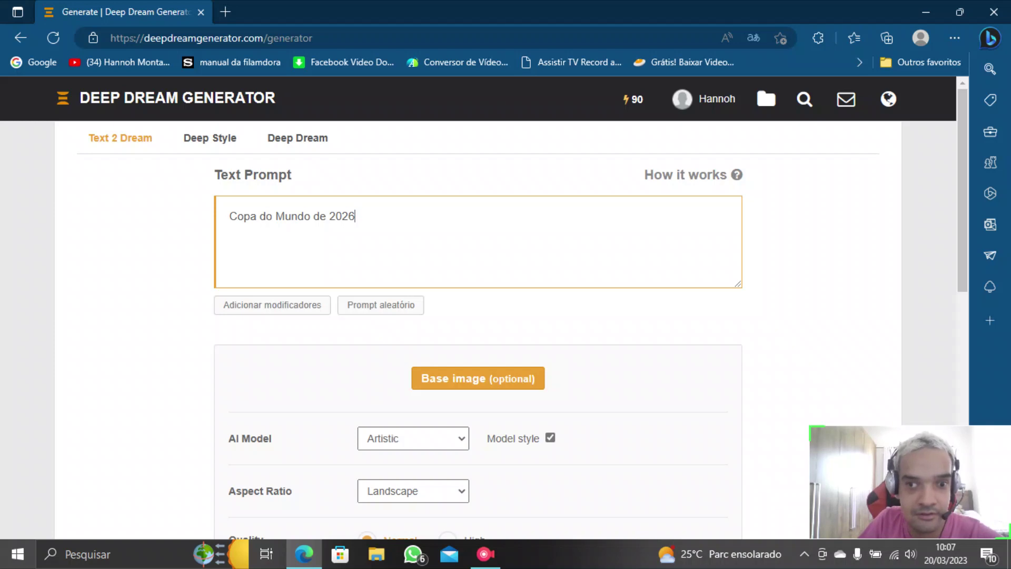
# Add the generic modifier "4K 3D" to the prompt
pyautogui.click(272, 305)
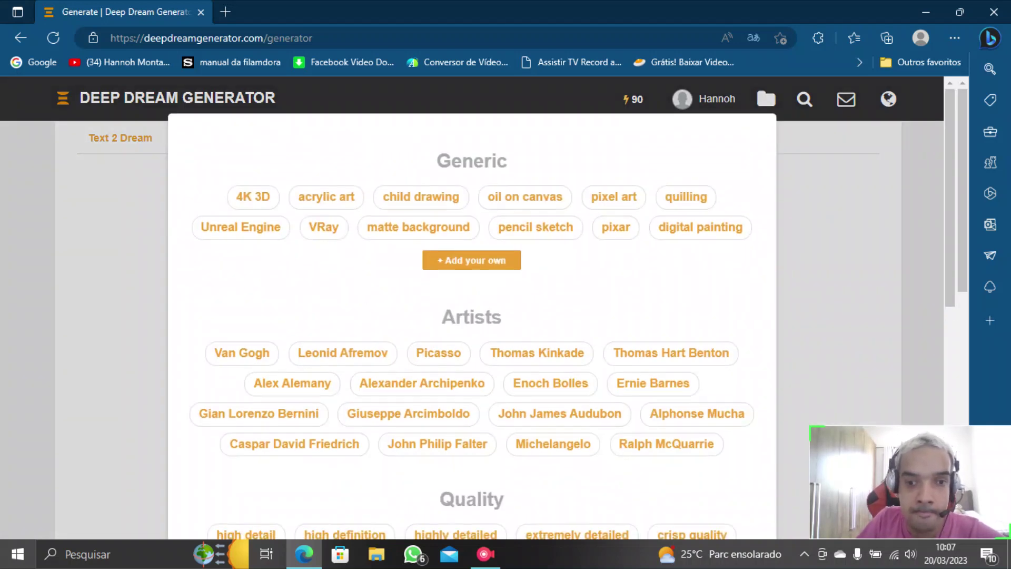
pyautogui.click(254, 197)
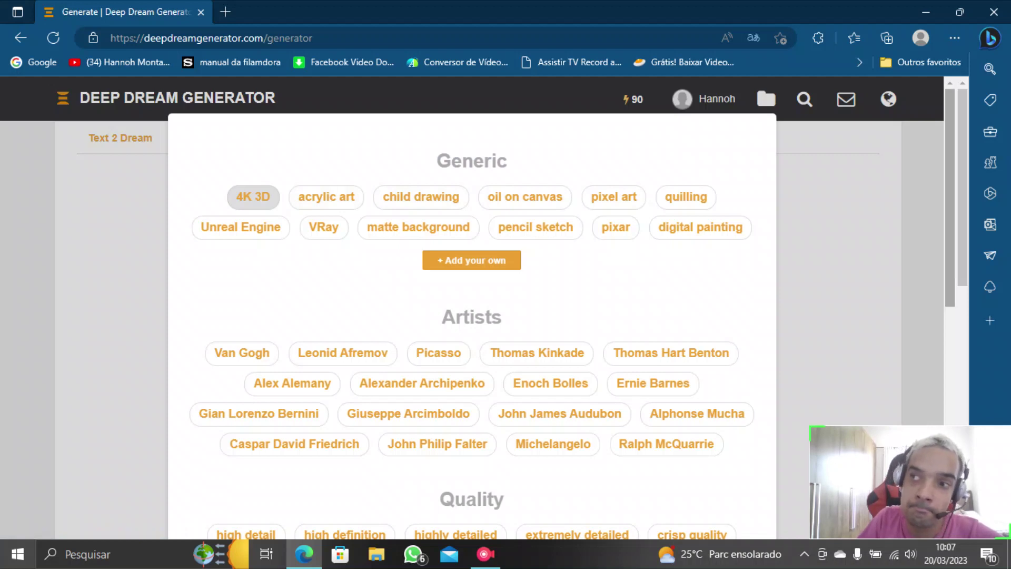
pyautogui.scroll(-4, 472, 305)
pyautogui.scroll(-4, 471, 305)
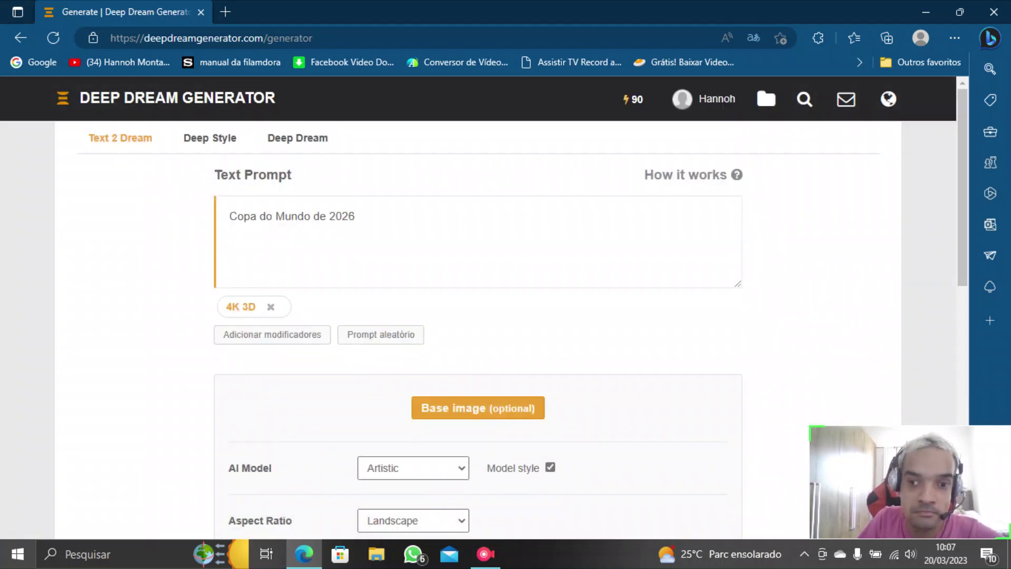
# Set the stored photo of the footballer in the yellow number 10 shirt as the base image
pyautogui.click(478, 408)
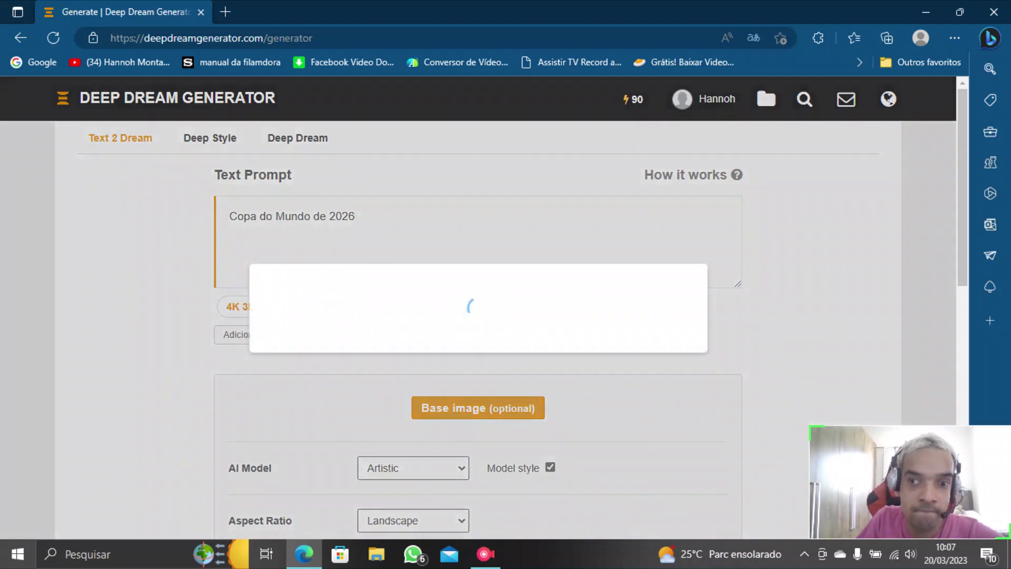
pyautogui.click(413, 264)
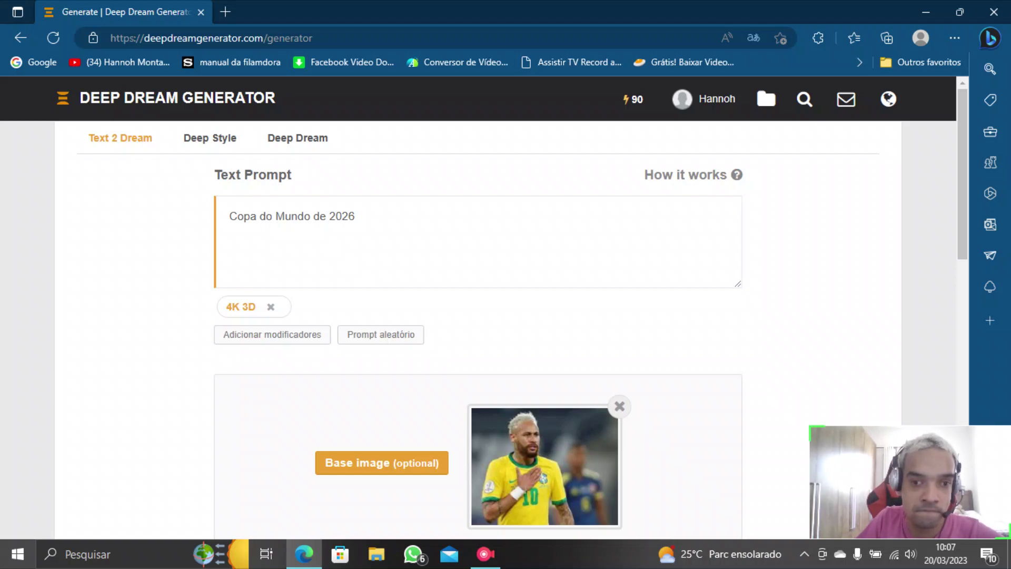
pyautogui.scroll(-1, 478, 306)
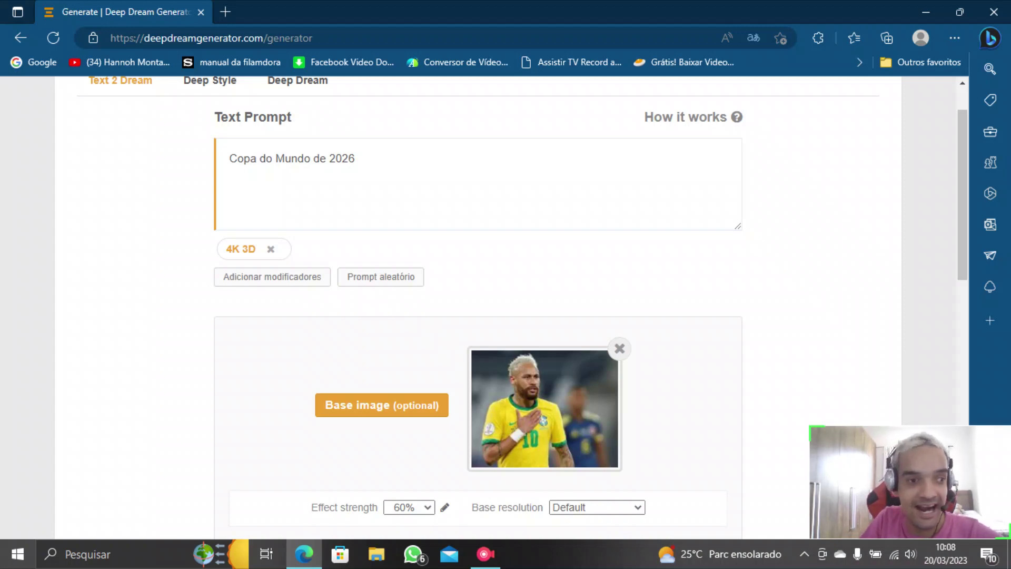
pyautogui.click(382, 405)
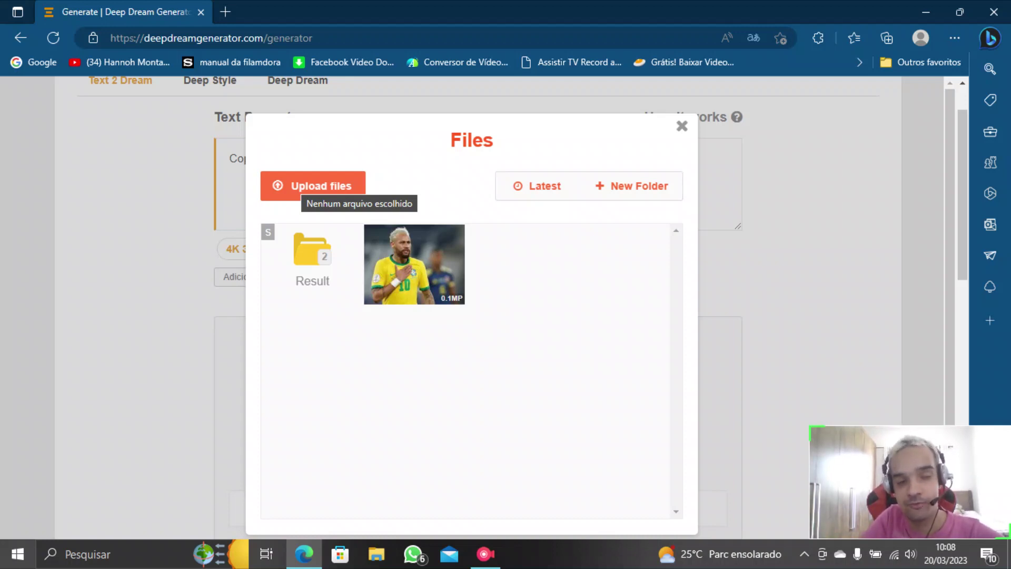
pyautogui.click(414, 265)
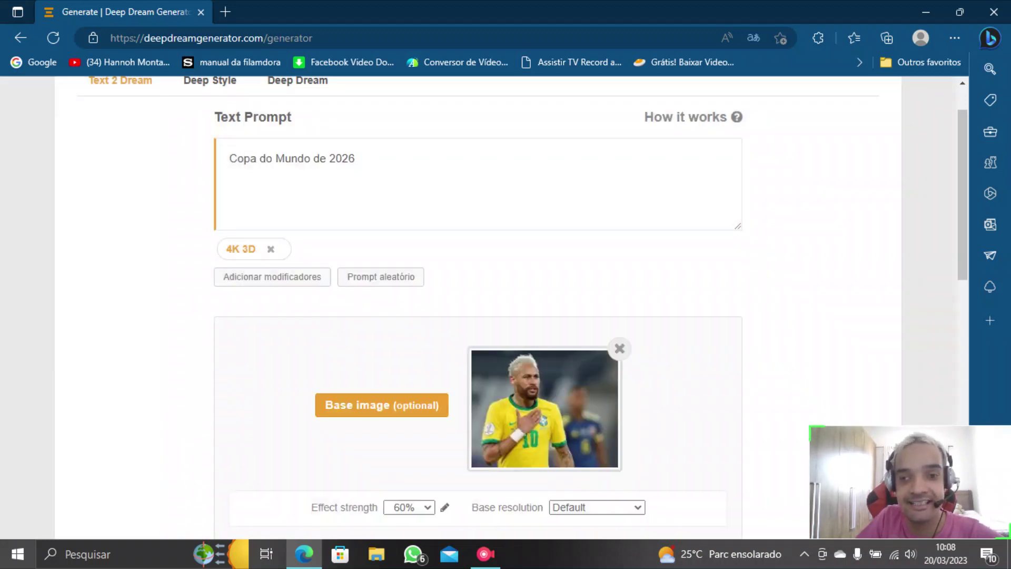
# Generate the image from the prompt and base image, and look over the result
pyautogui.scroll(-12, 478, 308)
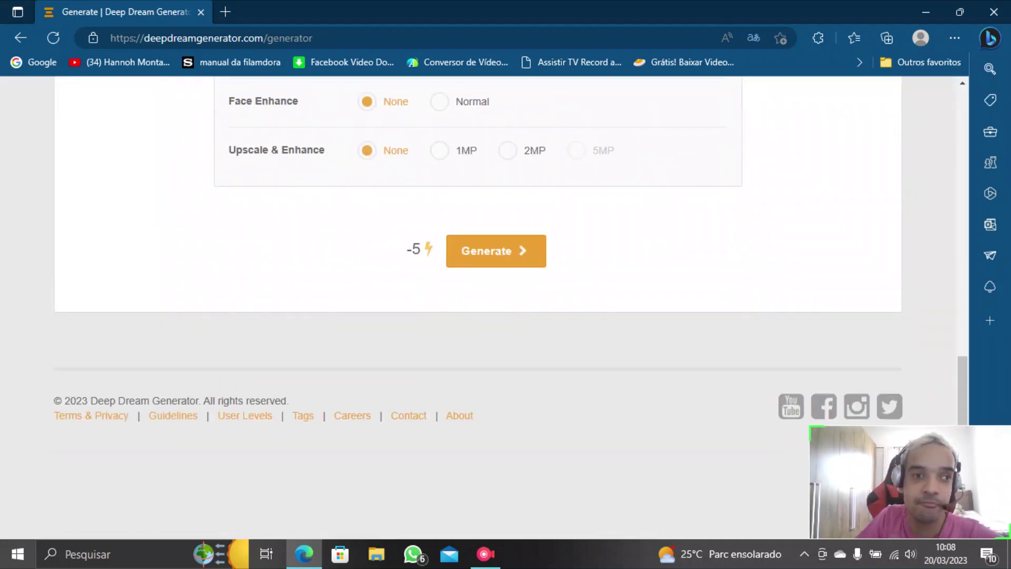
pyautogui.click(496, 251)
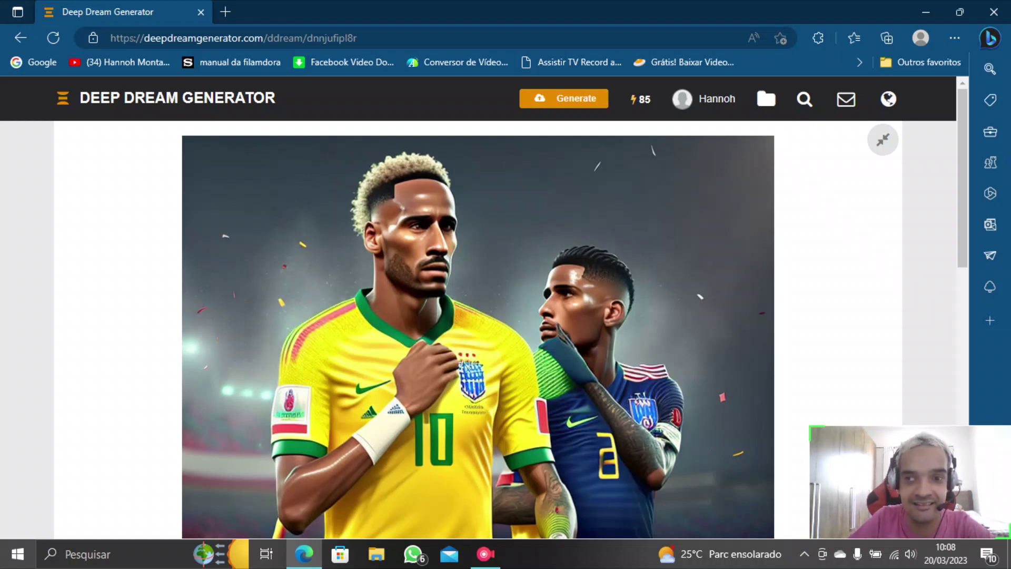
pyautogui.scroll(-2, 478, 306)
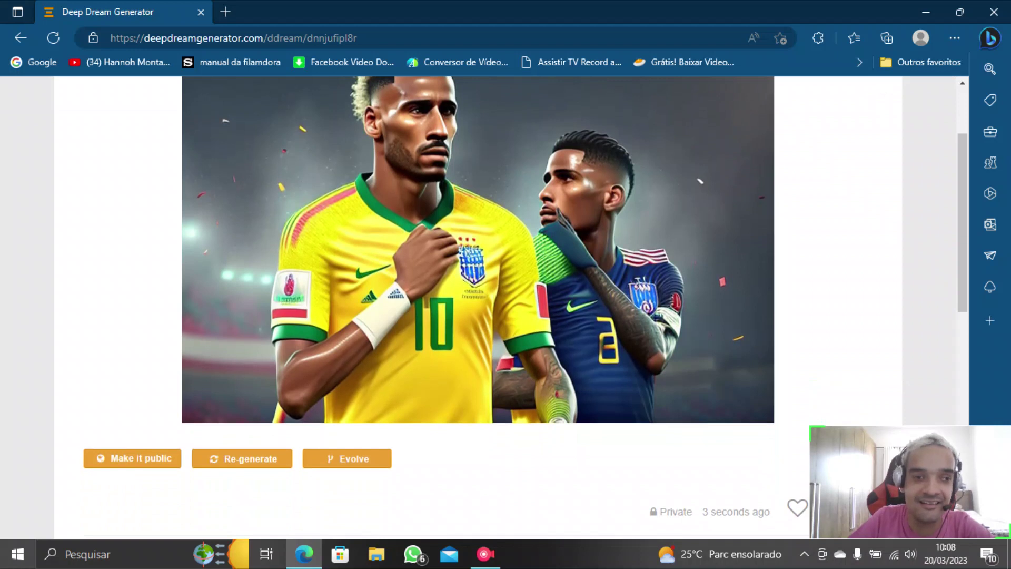
pyautogui.scroll(1, 478, 279)
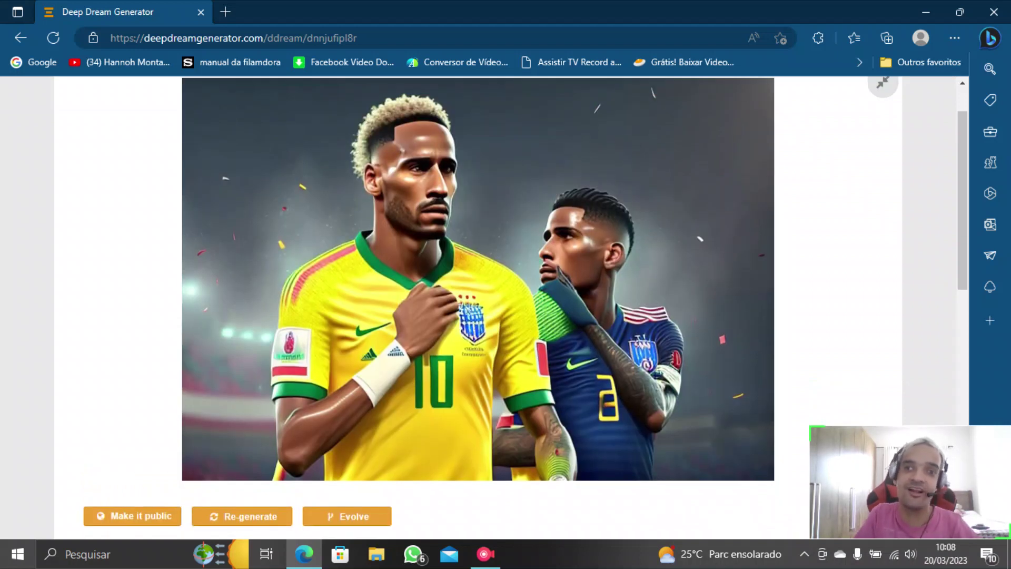
pyautogui.click(20, 38)
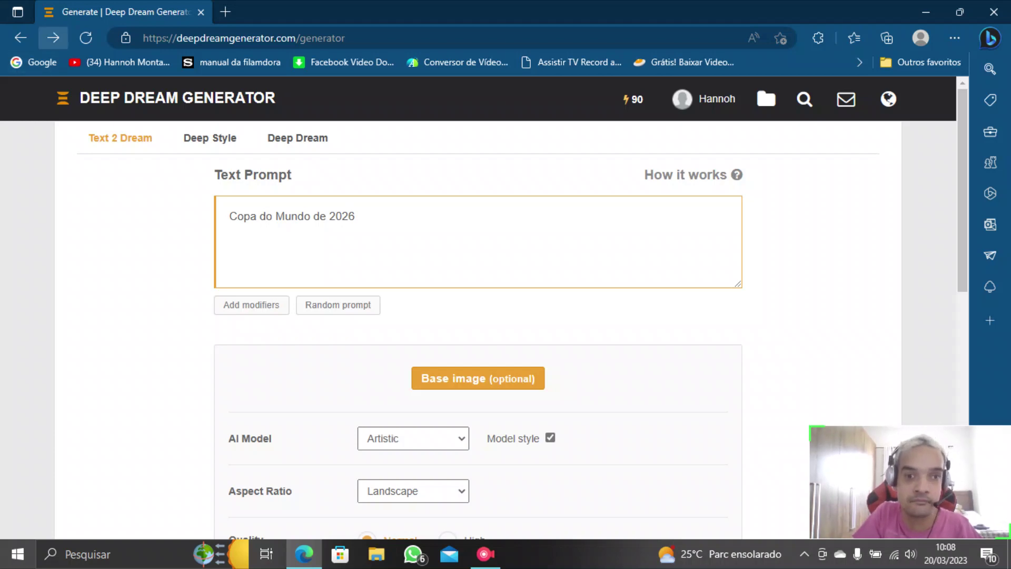
pyautogui.click(53, 37)
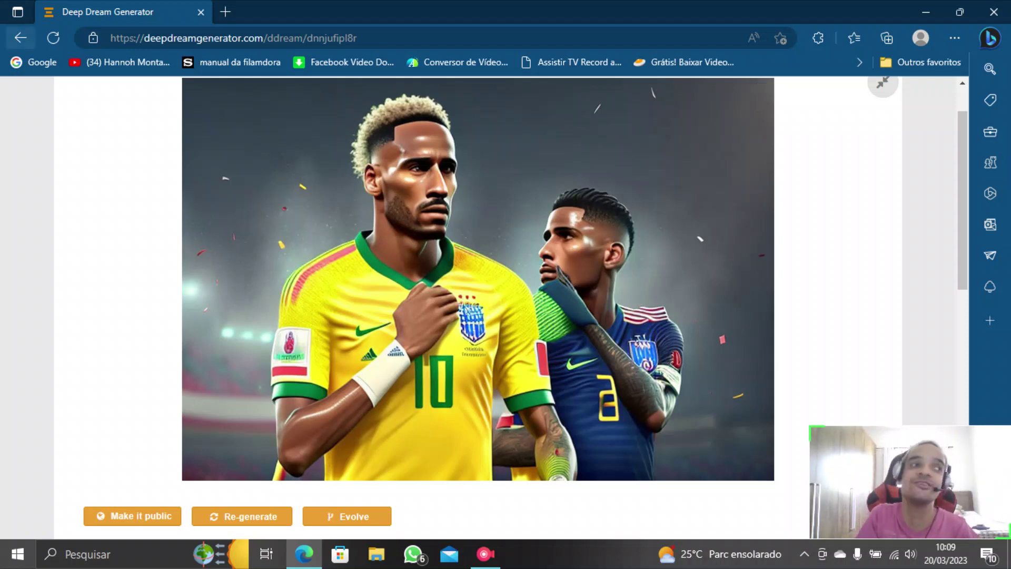
# Return to the generator and replace the text prompt with "Criador de conteúdo", correcting its spelling
pyautogui.click(20, 38)
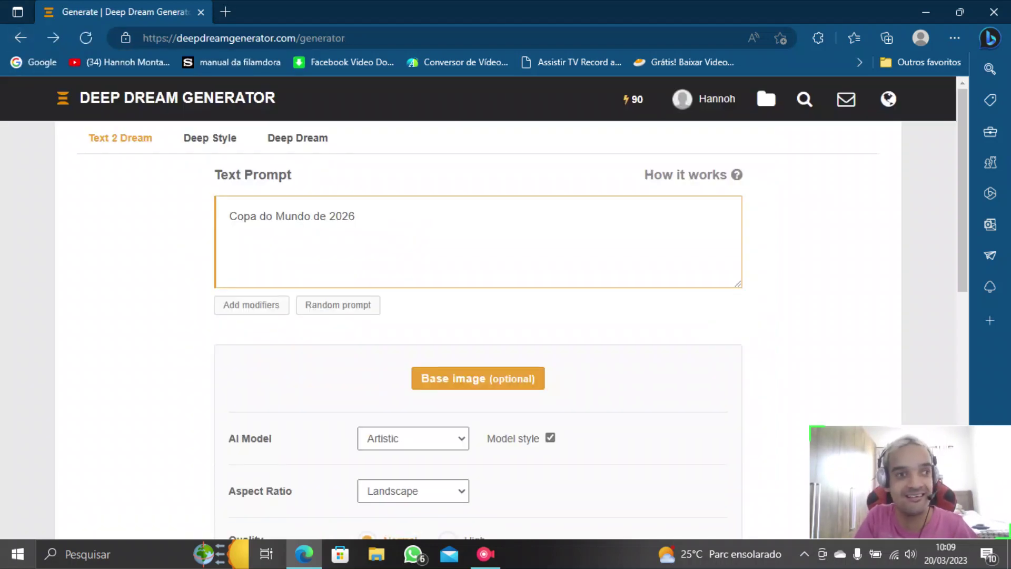
pyautogui.press('BackSpace')
pyautogui.press('BackSpace')
pyautogui.press('BackSpace')
pyautogui.press('BackSpace')
pyautogui.press('BackSpace')
pyautogui.press('BackSpace')
pyautogui.press('BackSpace')
pyautogui.press('BackSpace')
pyautogui.press('BackSpace')
pyautogui.press('BackSpace')
pyautogui.press('BackSpace')
pyautogui.press('BackSpace')
pyautogui.press('BackSpace')
pyautogui.press('BackSpace')
pyautogui.press('BackSpace')
pyautogui.press('BackSpace')
pyautogui.press('BackSpace')
pyautogui.press('BackSpace')
pyautogui.press('BackSpace')
pyautogui.press('BackSpace')
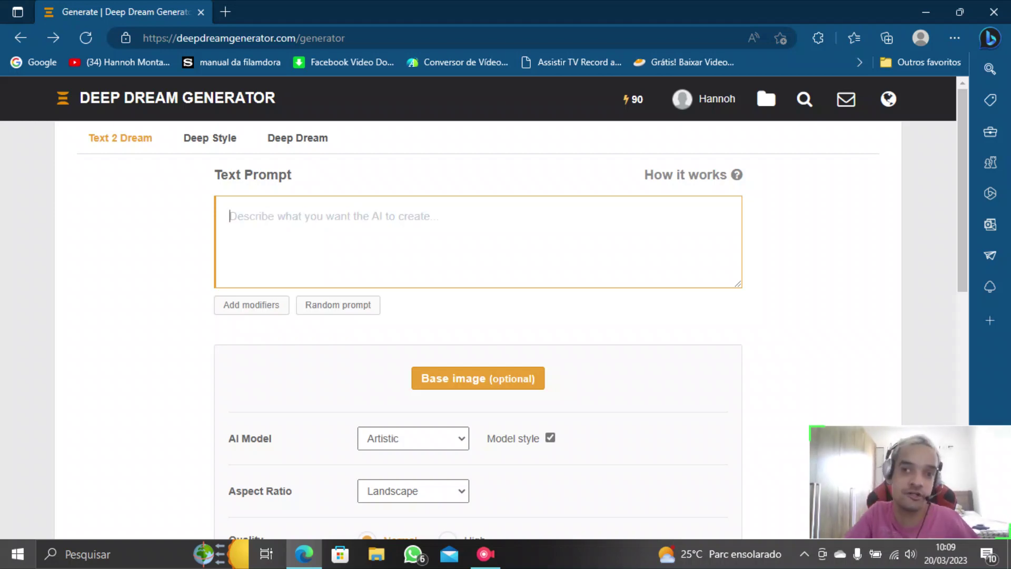
pyautogui.write('Cr')
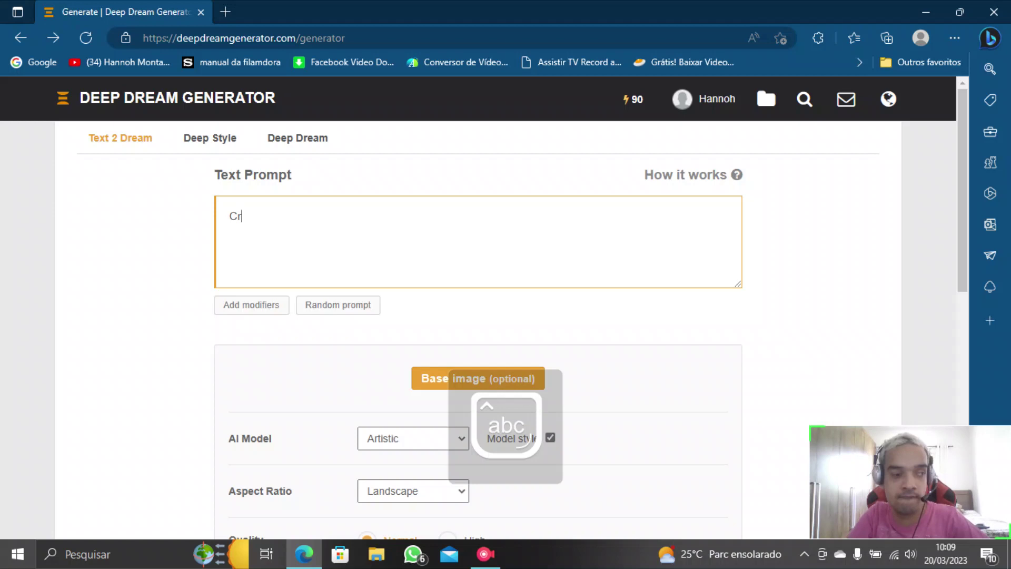
pyautogui.write('iador d')
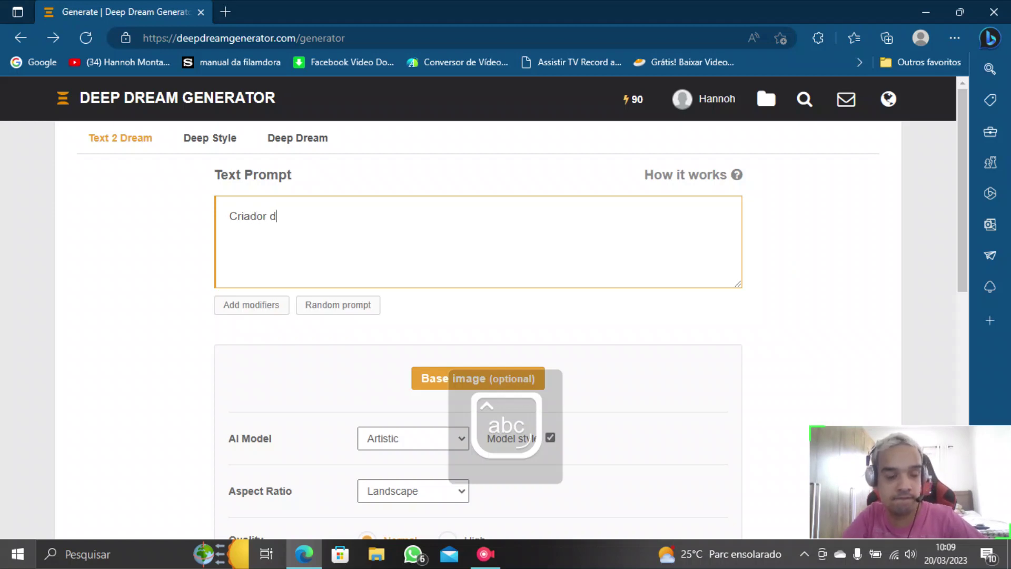
pyautogui.write('e cunteudp')
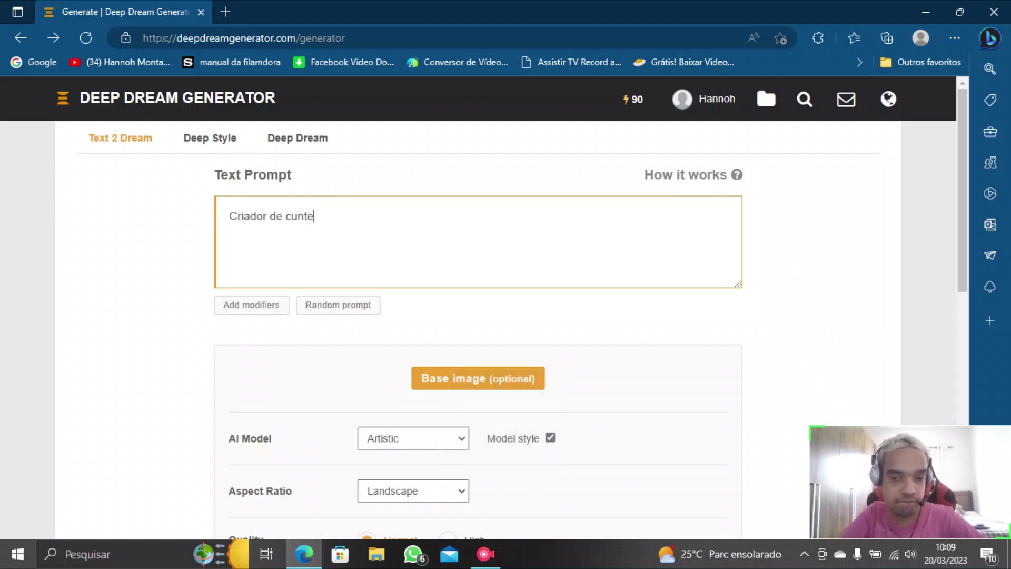
pyautogui.press('BackSpace')
pyautogui.press('BackSpace')
pyautogui.write('o')
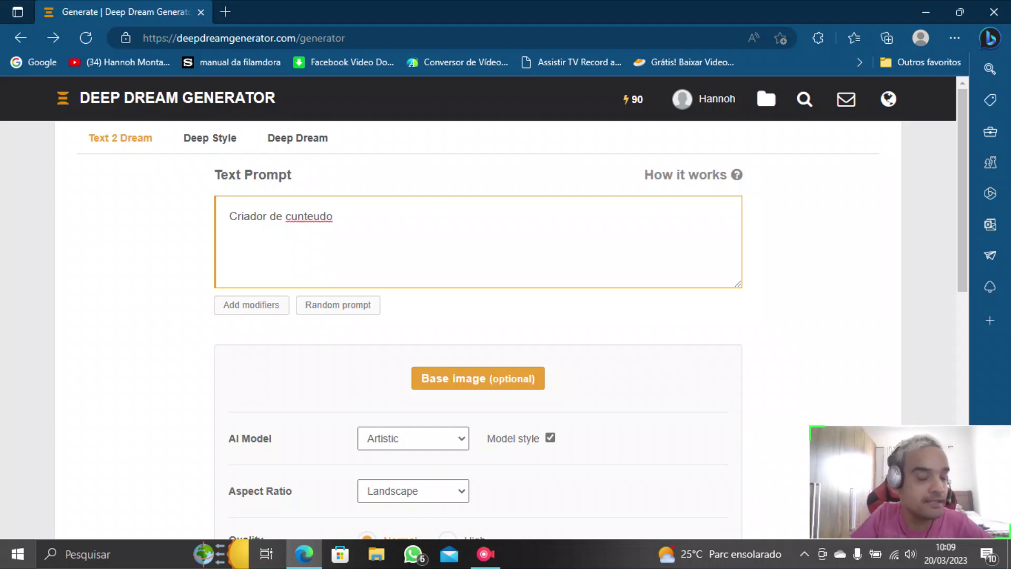
pyautogui.rightClick(320, 217)
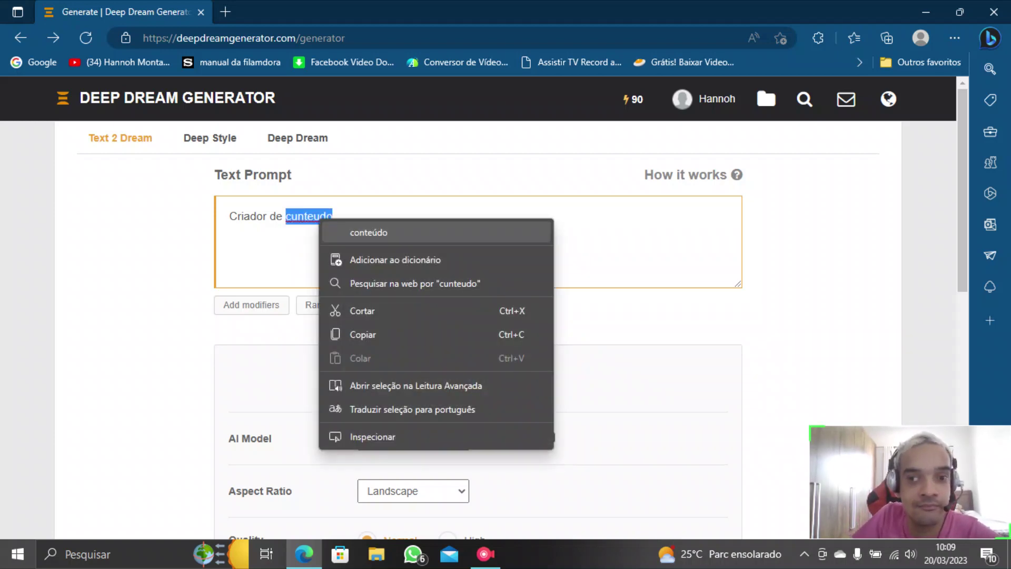
pyautogui.click(369, 232)
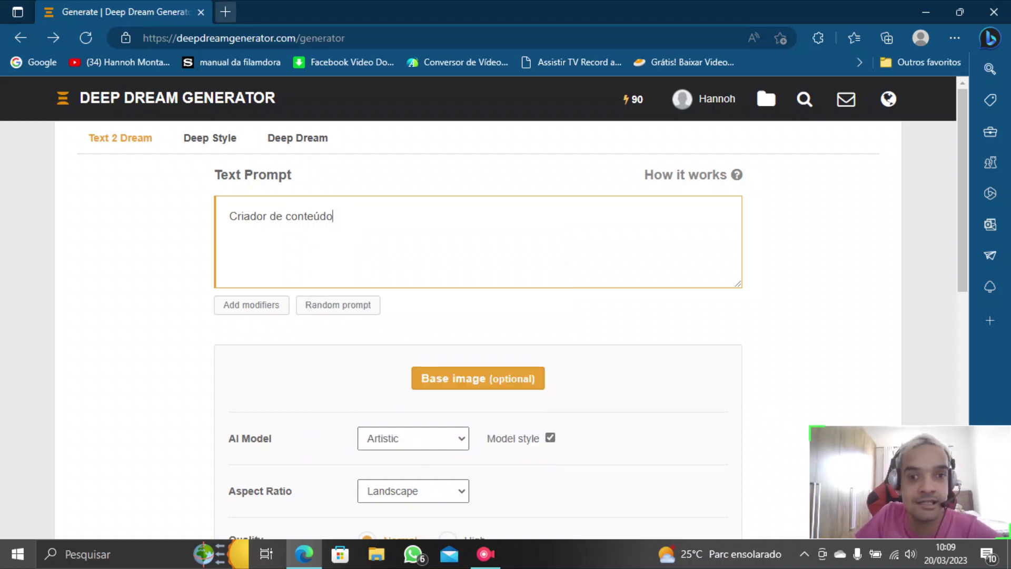
# Search Google Images for the creator's stage name in a new tab and browse the results for a usable photo
pyautogui.click(226, 11)
pyautogui.write('google.com/?gws_rd=ssl')
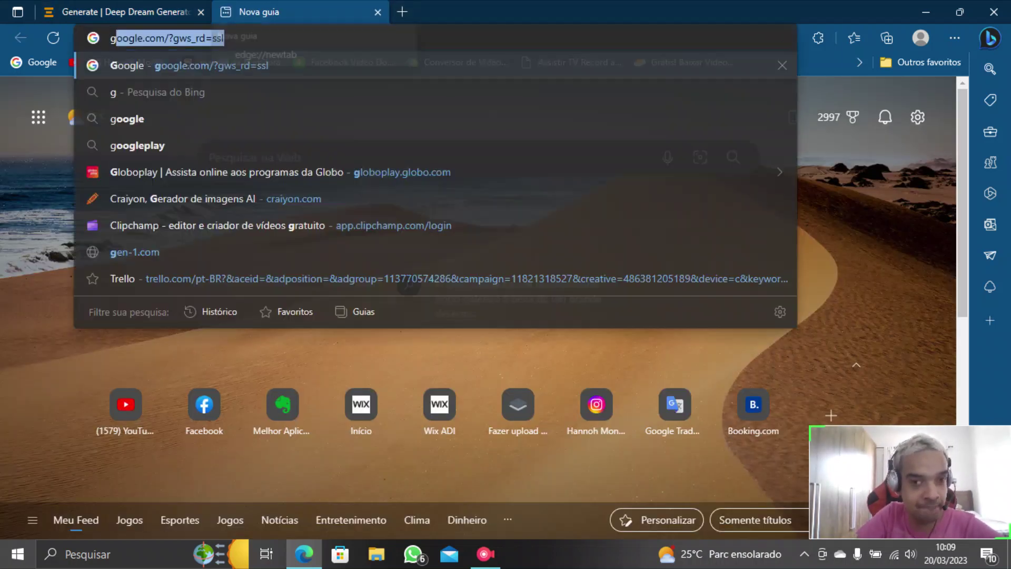
pyautogui.press('Return')
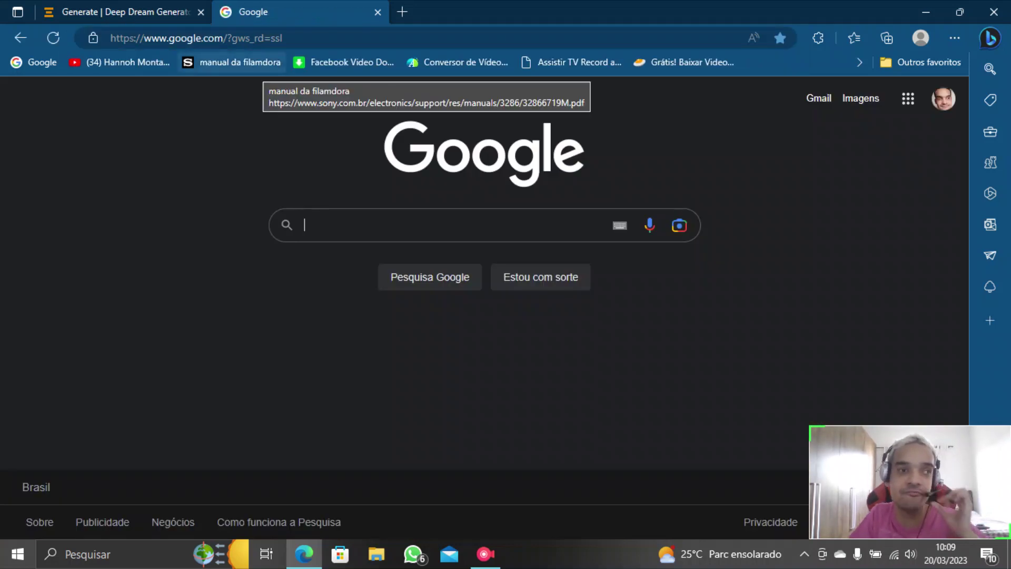
pyautogui.write('hann')
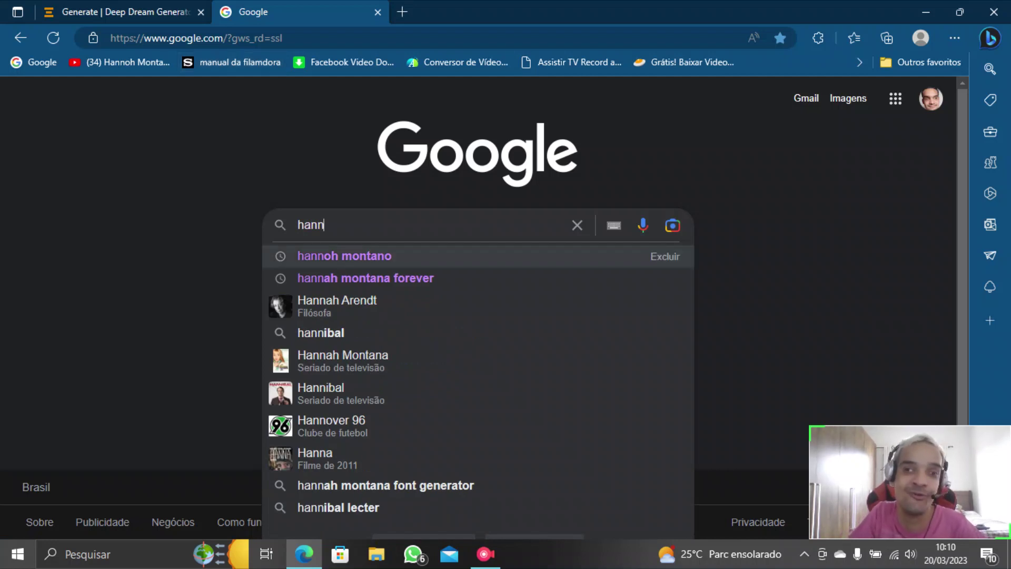
pyautogui.click(344, 256)
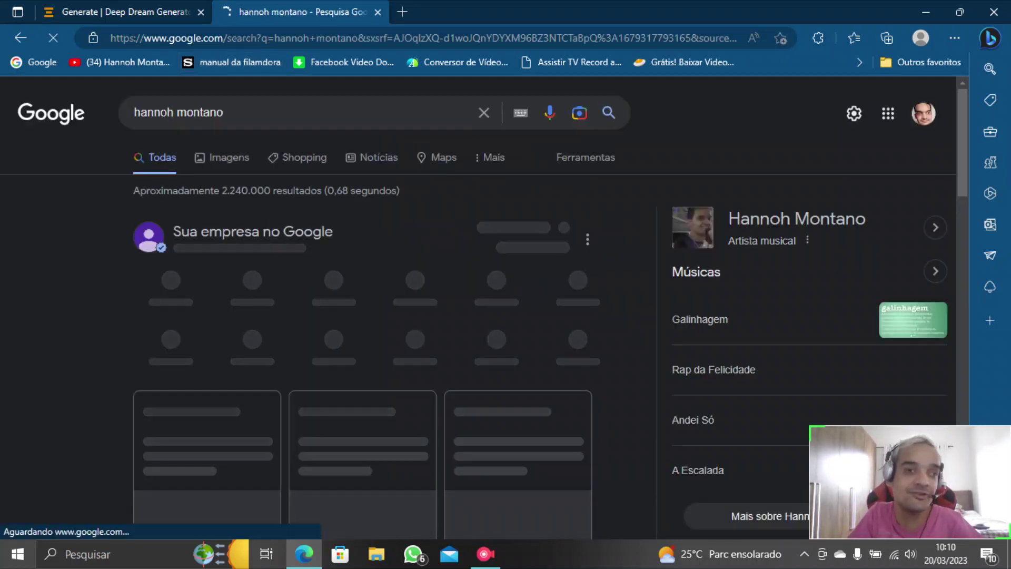
pyautogui.click(222, 157)
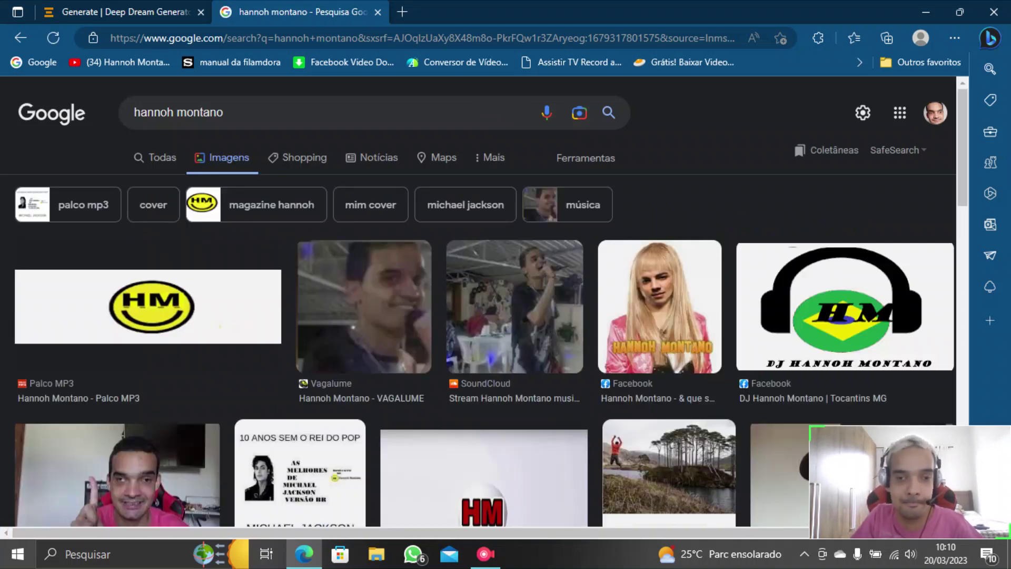
pyautogui.scroll(-4, 79, 166)
pyautogui.scroll(-6, 79, 166)
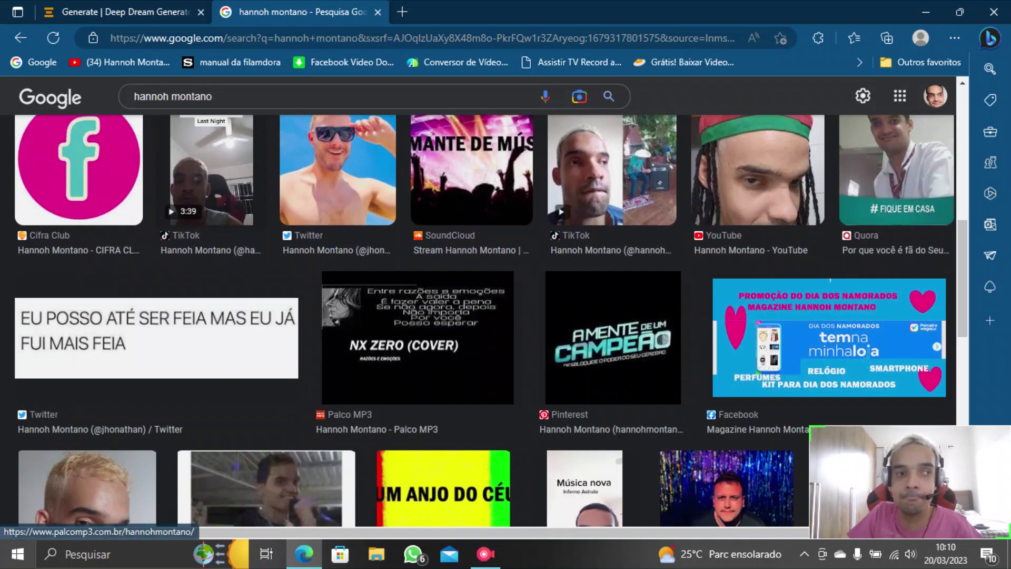
pyautogui.scroll(-3, 484, 320)
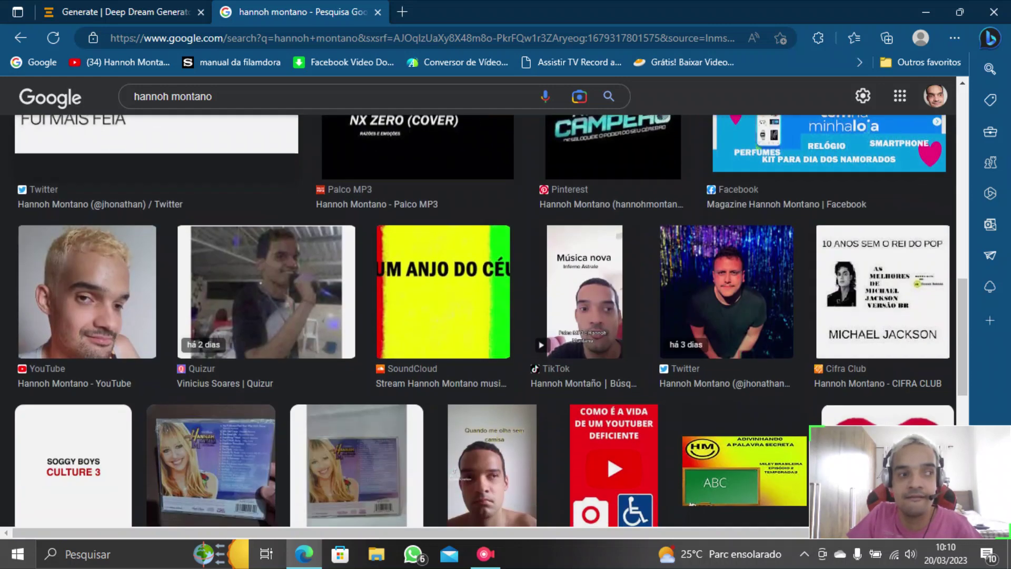
pyautogui.scroll(1, 485, 321)
pyautogui.scroll(12, 485, 320)
pyautogui.scroll(1, 484, 320)
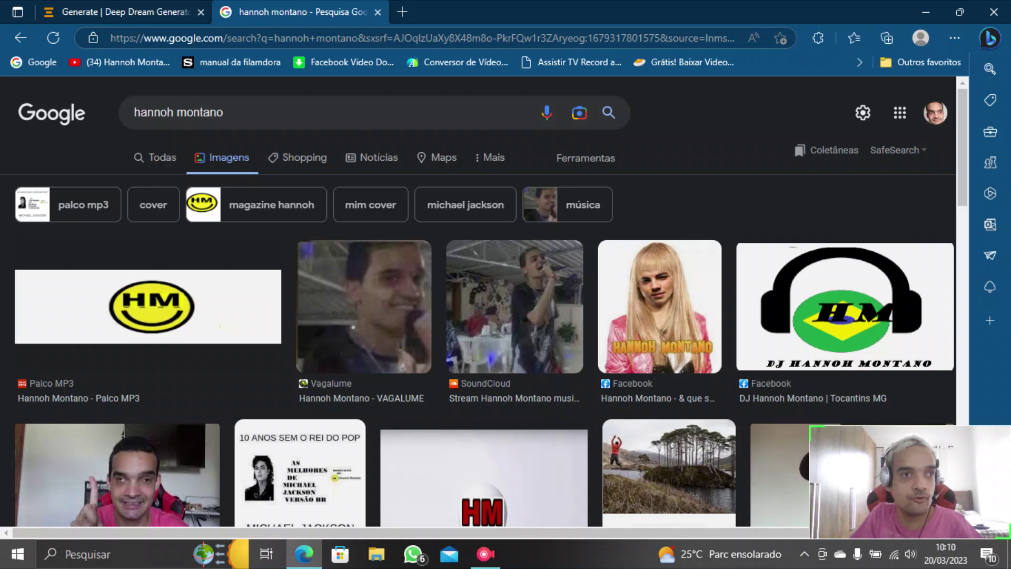
pyautogui.hotkey('ctrl', 'l')
pyautogui.press('BackSpace')
pyautogui.write('p')
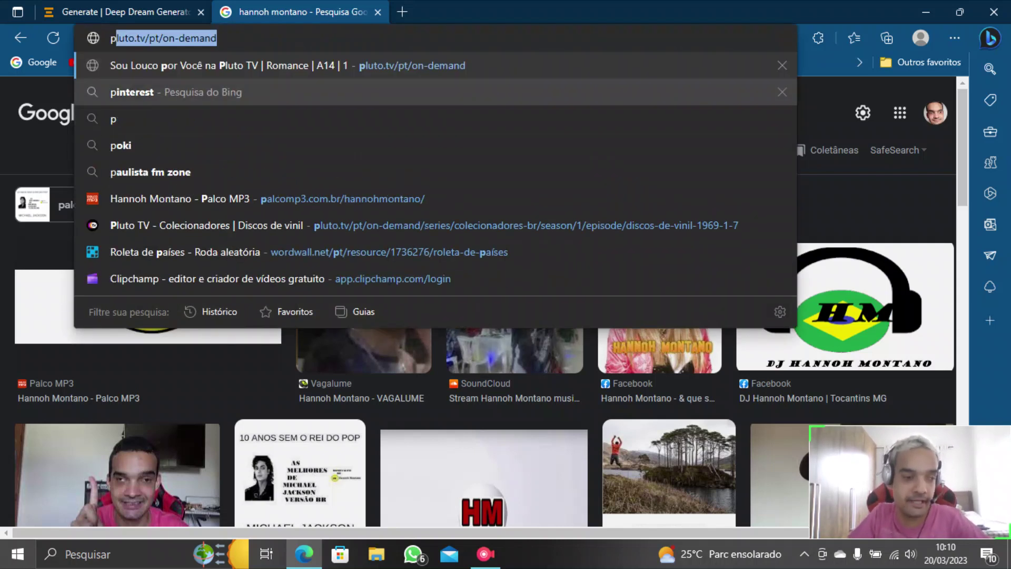
pyautogui.write('a')
pyautogui.press('Return')
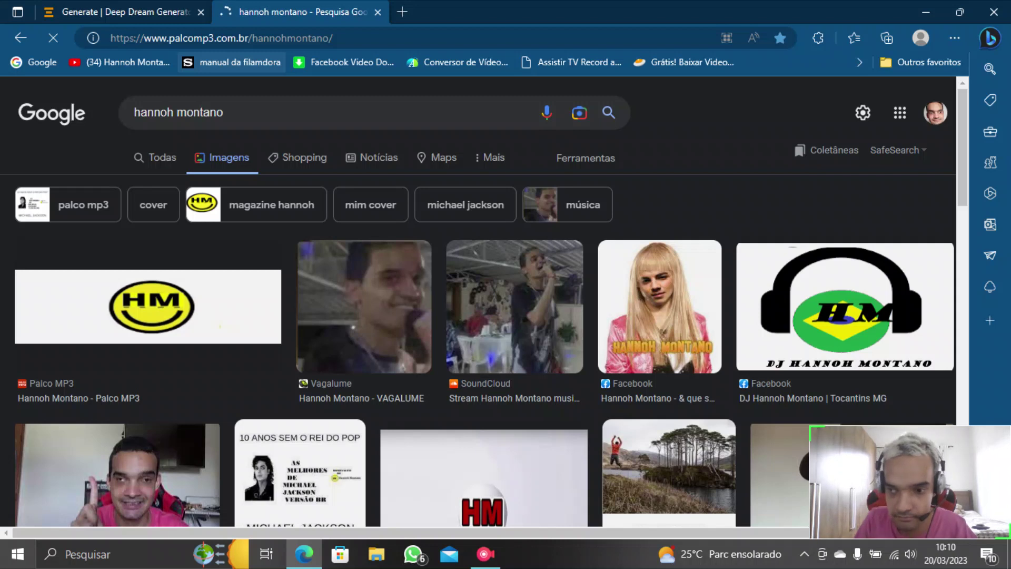
pyautogui.click(237, 62)
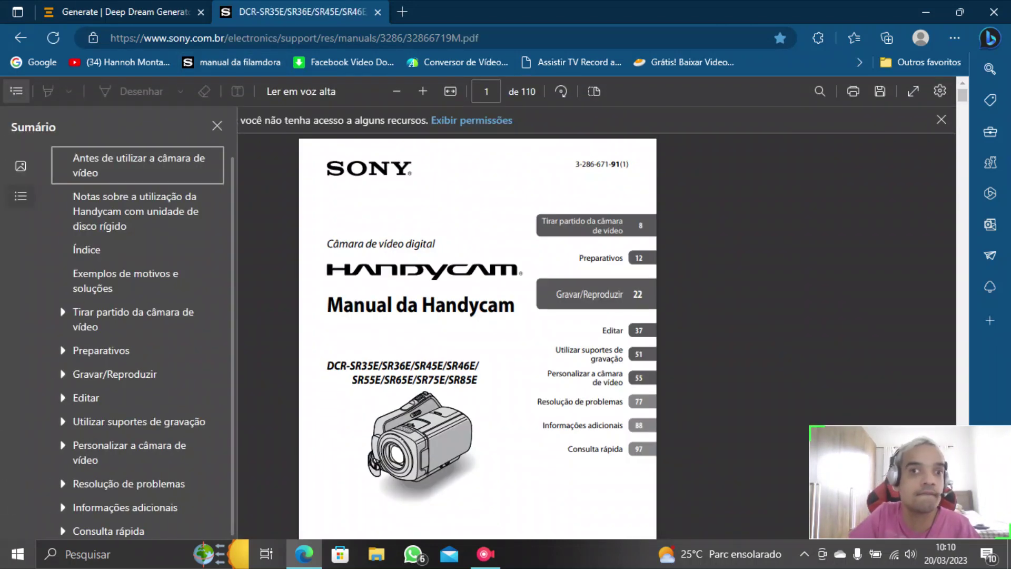
pyautogui.click(20, 37)
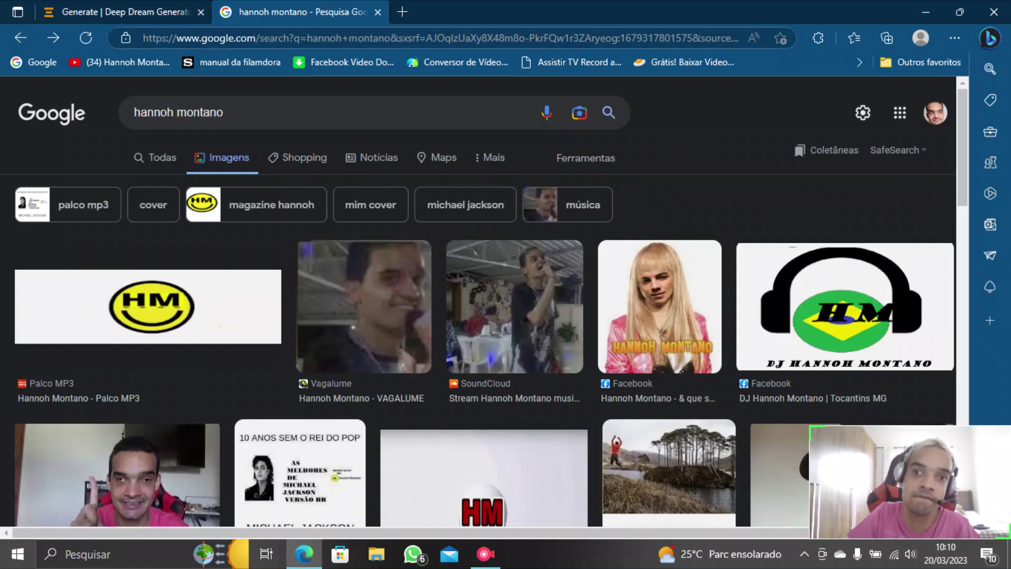
# Open the artist's Palco MP3 page and show its full photo gallery
pyautogui.click(448, 38)
pyautogui.press('BackSpace')
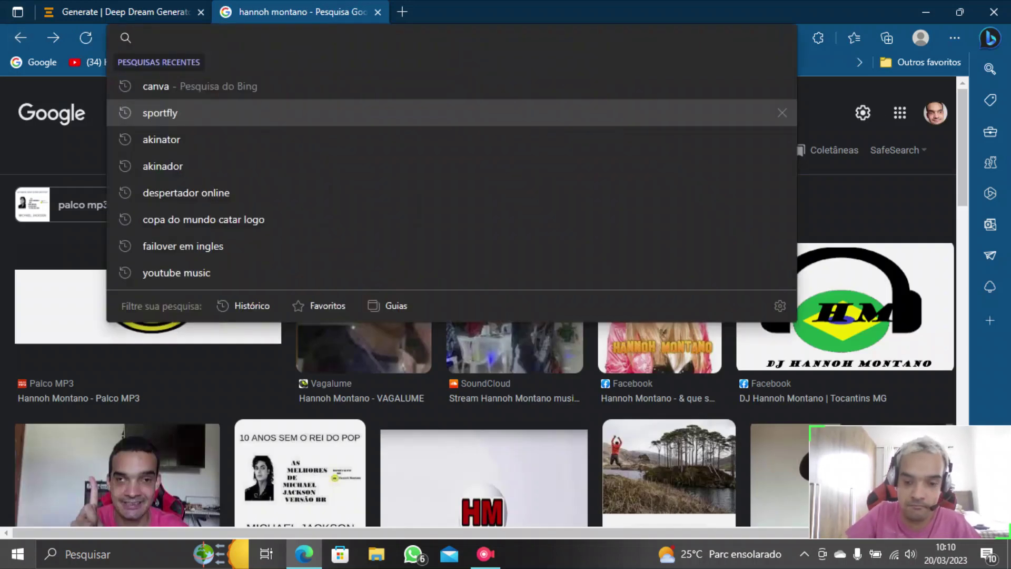
pyautogui.write('palcomp3.com.br/hannohmontano/')
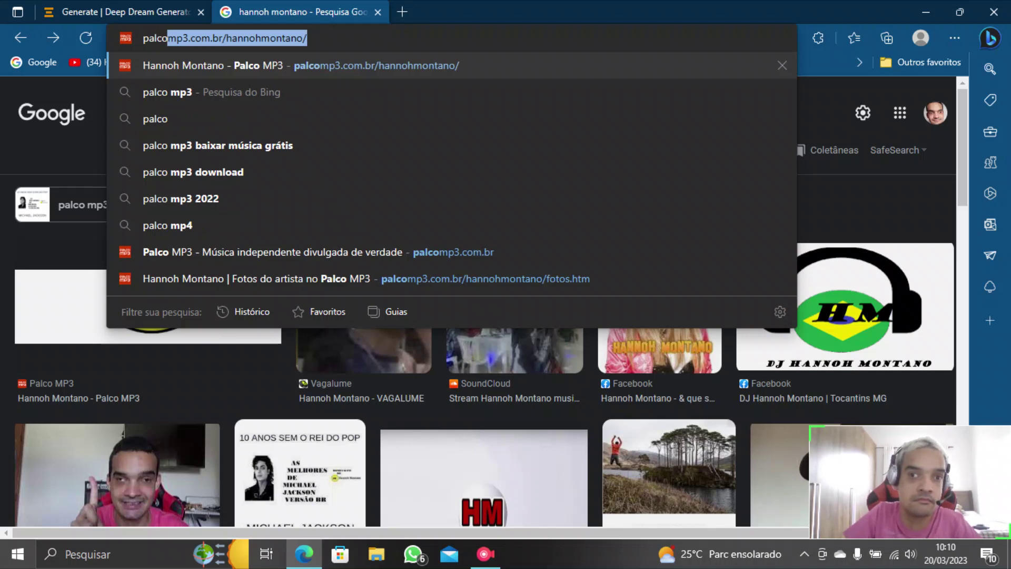
pyautogui.press('Return')
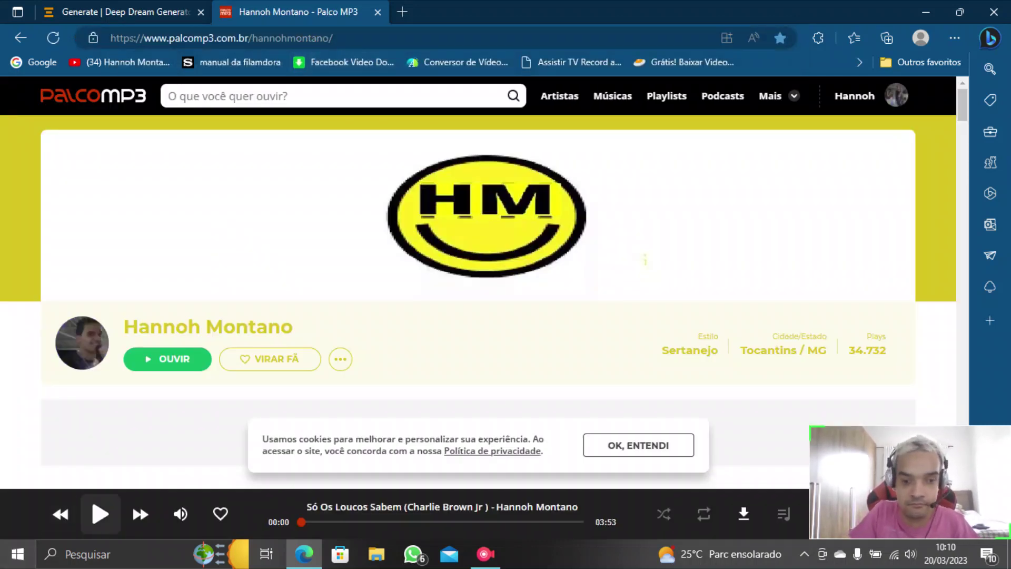
pyautogui.scroll(-1, 102, 512)
pyautogui.scroll(-5, 140, 505)
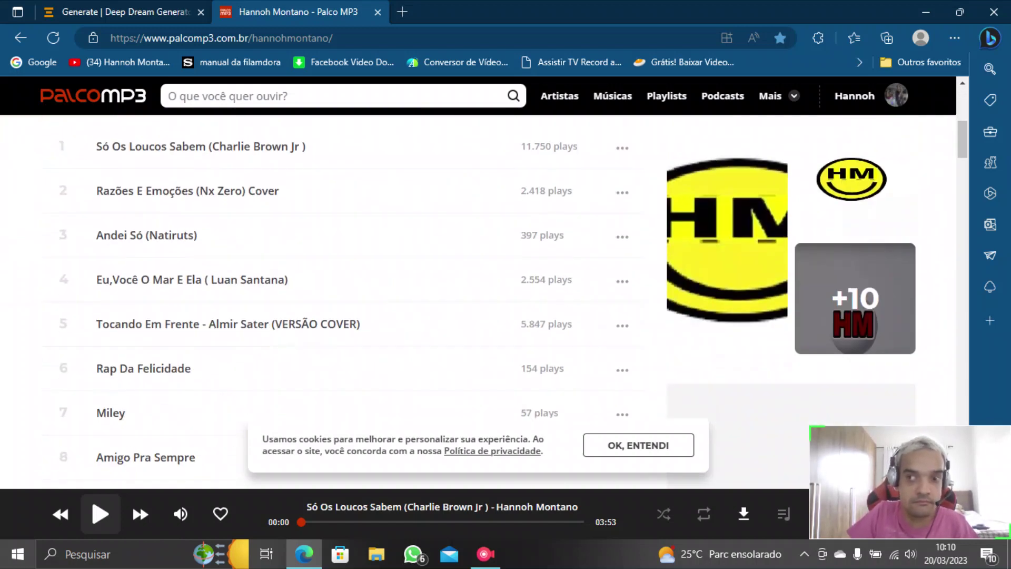
pyautogui.click(856, 299)
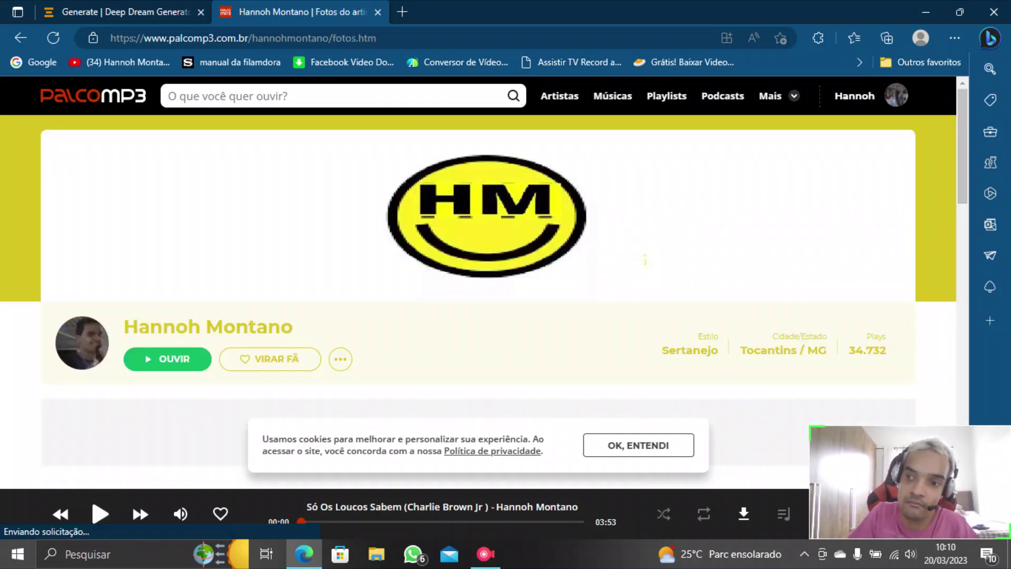
pyautogui.scroll(-7, 140, 505)
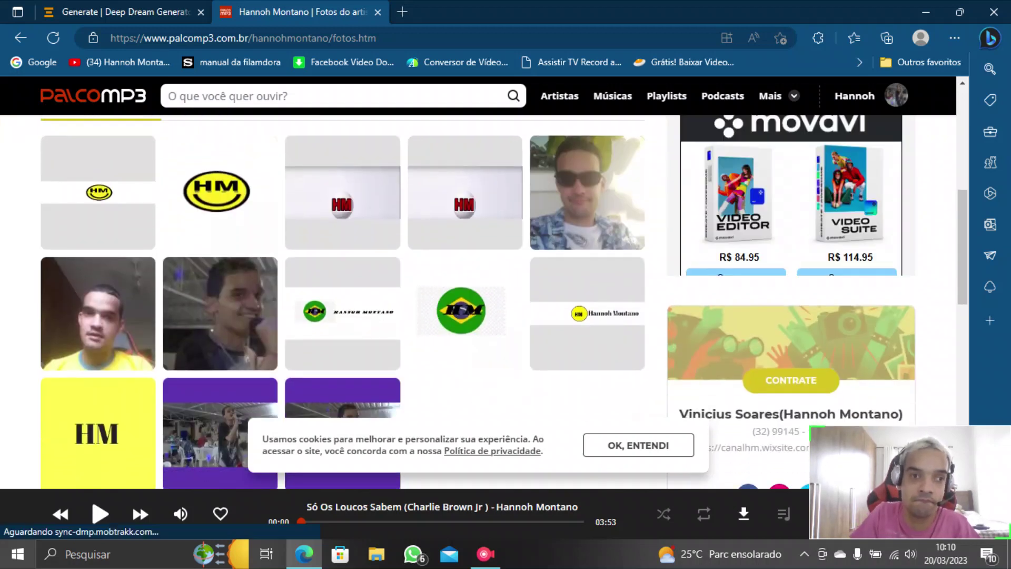
# Save the gallery photo of the man in sunglasses and floral shirt to the vídeo folder
pyautogui.rightClick(604, 195)
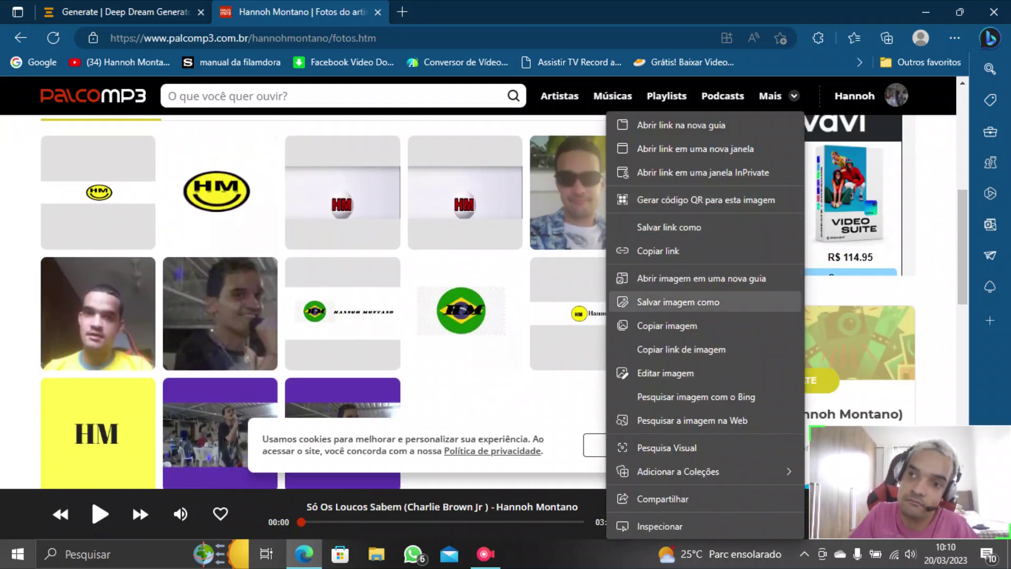
pyautogui.click(654, 301)
pyautogui.press('Return')
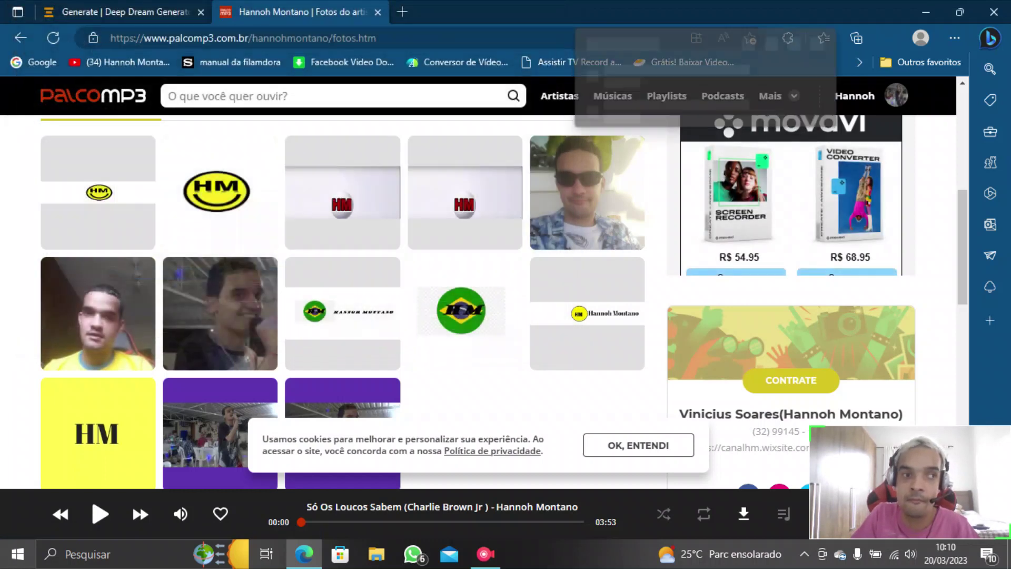
# Try to upload the saved sunglasses photo as the generator's base image, checking the vídeo and Downloads folders
pyautogui.hotkey('ctrl', 'shift', 'Tab')
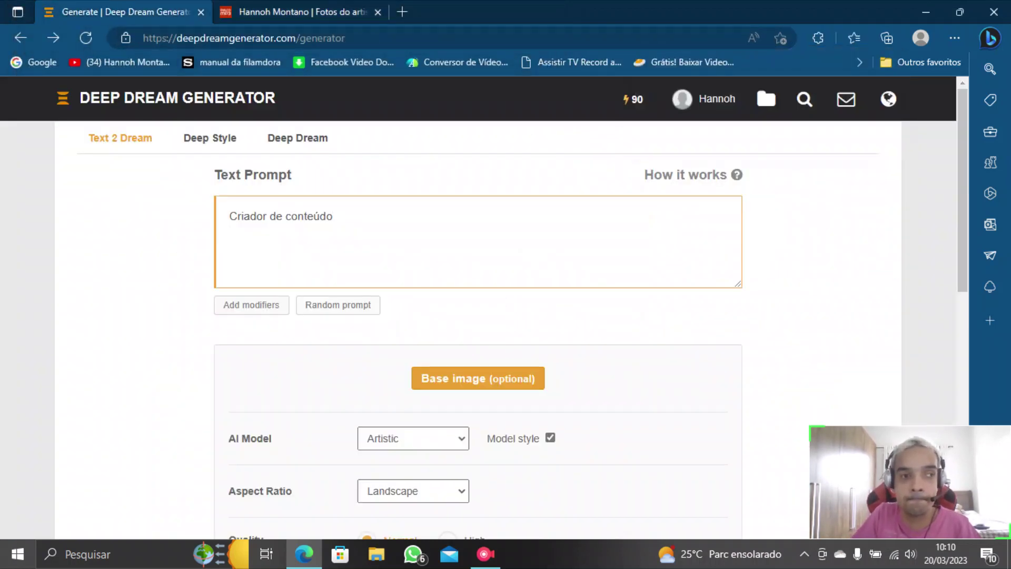
pyautogui.click(477, 378)
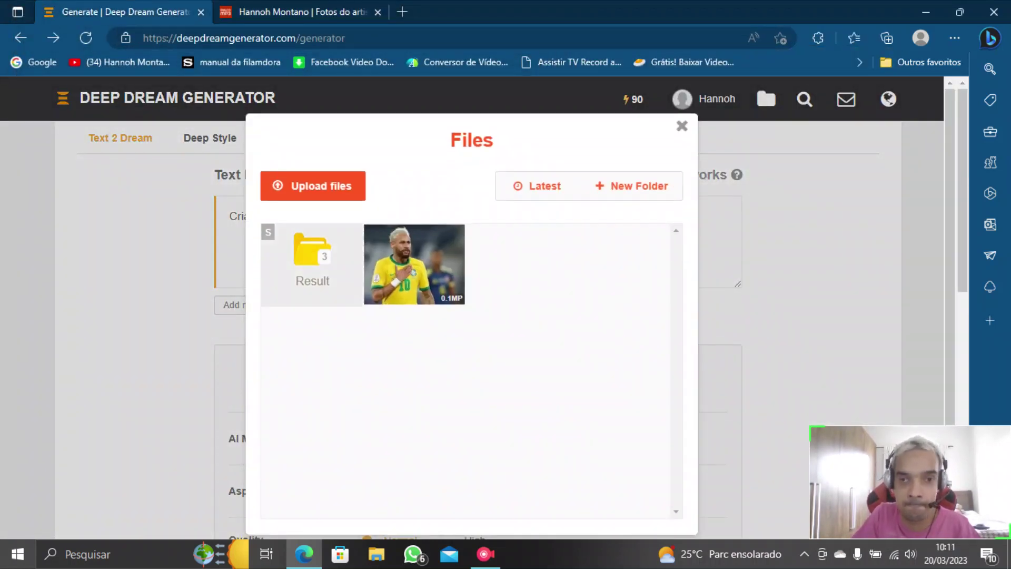
pyautogui.click(313, 186)
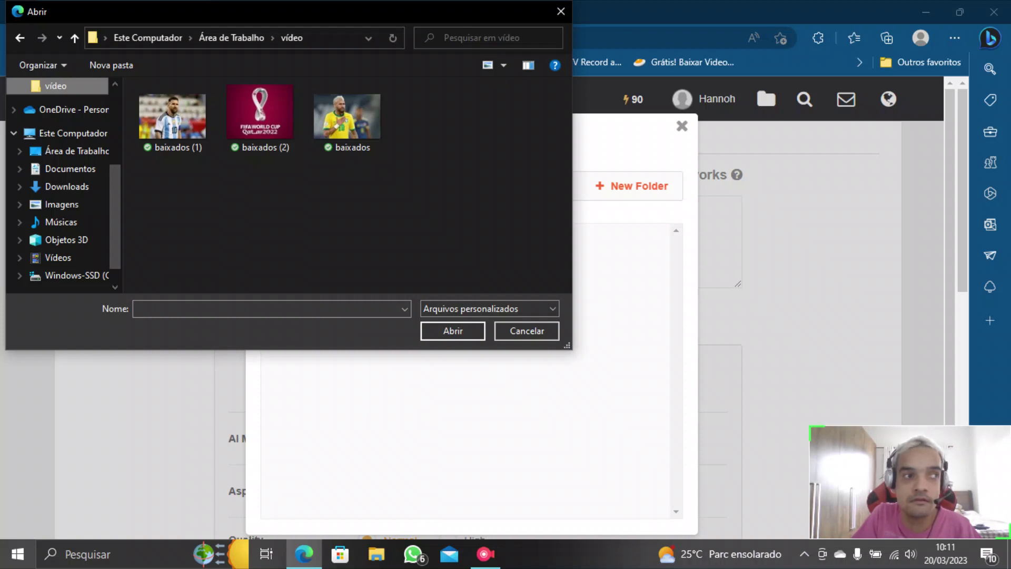
pyautogui.click(67, 186)
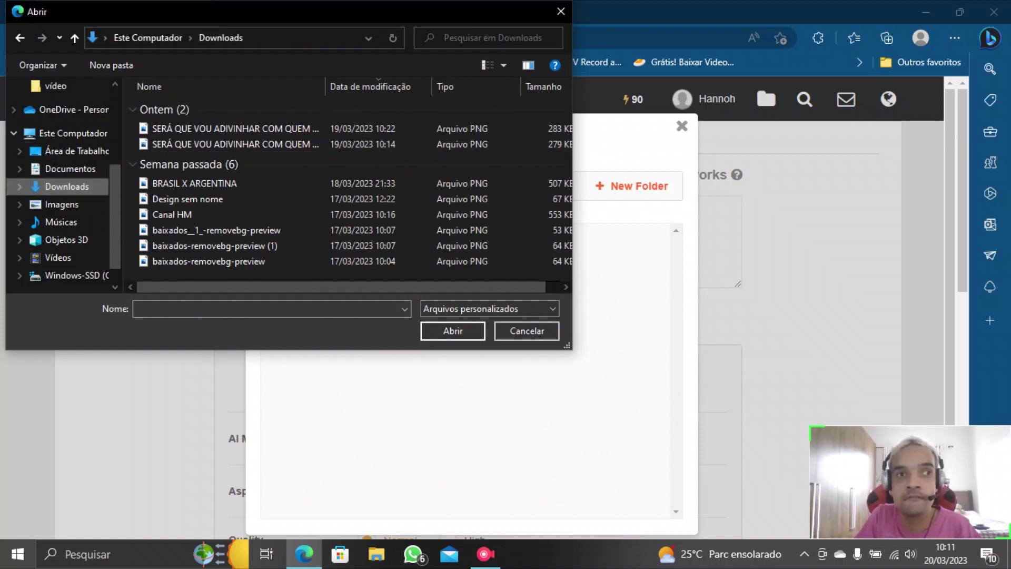
pyautogui.click(561, 11)
# Save a second copy of the Palco MP3 sunglasses photo in the vídeo folder as a WEBP file with the suggested name
pyautogui.click(302, 11)
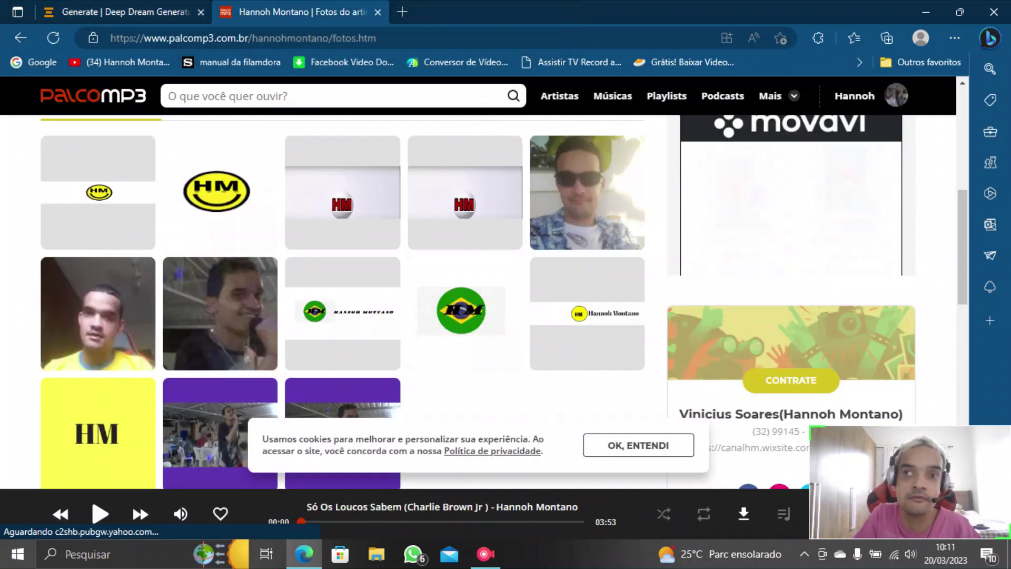
pyautogui.rightClick(604, 196)
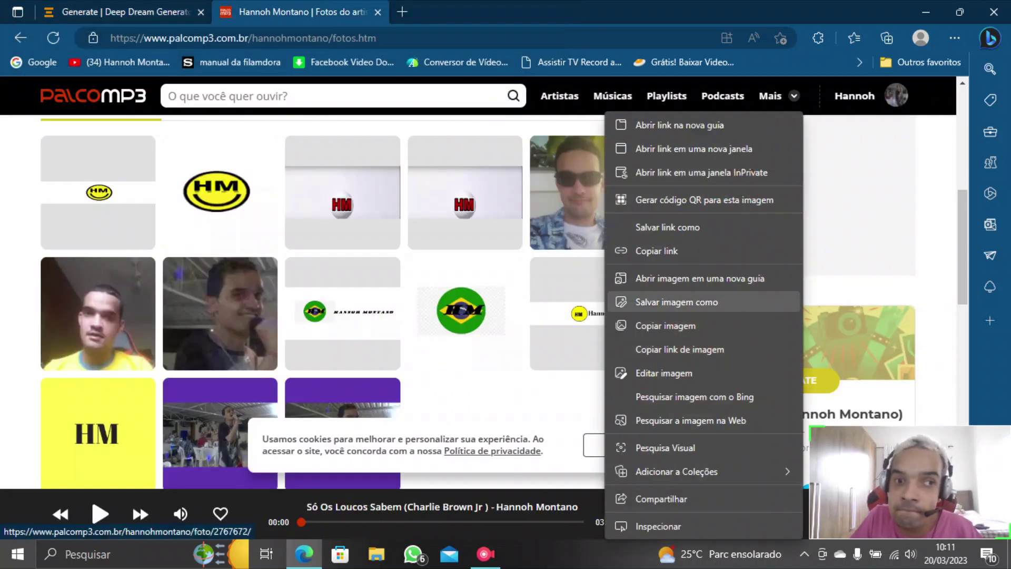
pyautogui.click(676, 302)
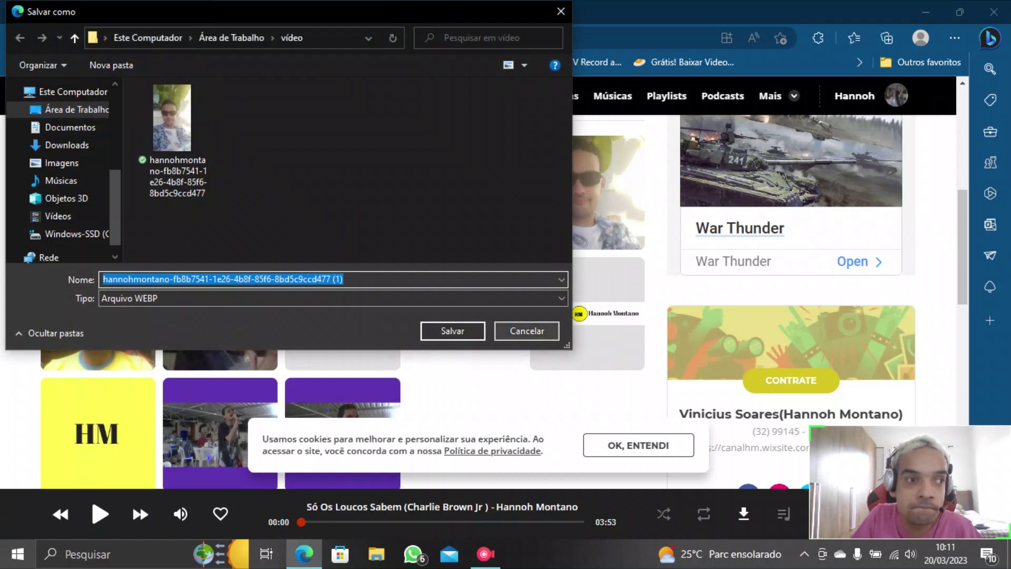
pyautogui.click(453, 332)
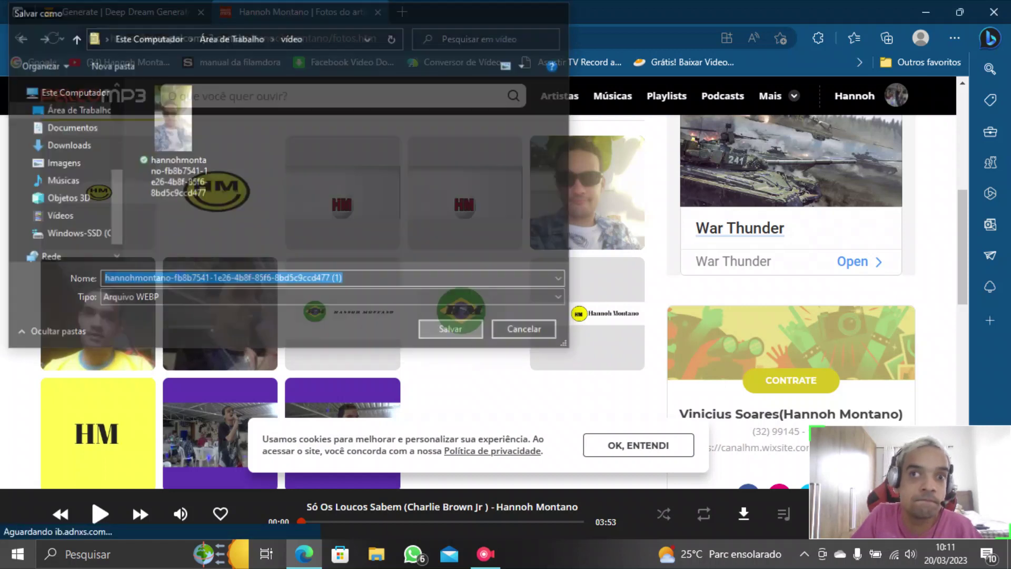
# Try again to upload the sunglasses photo to the generator's files from the vídeo folder
pyautogui.click(125, 12)
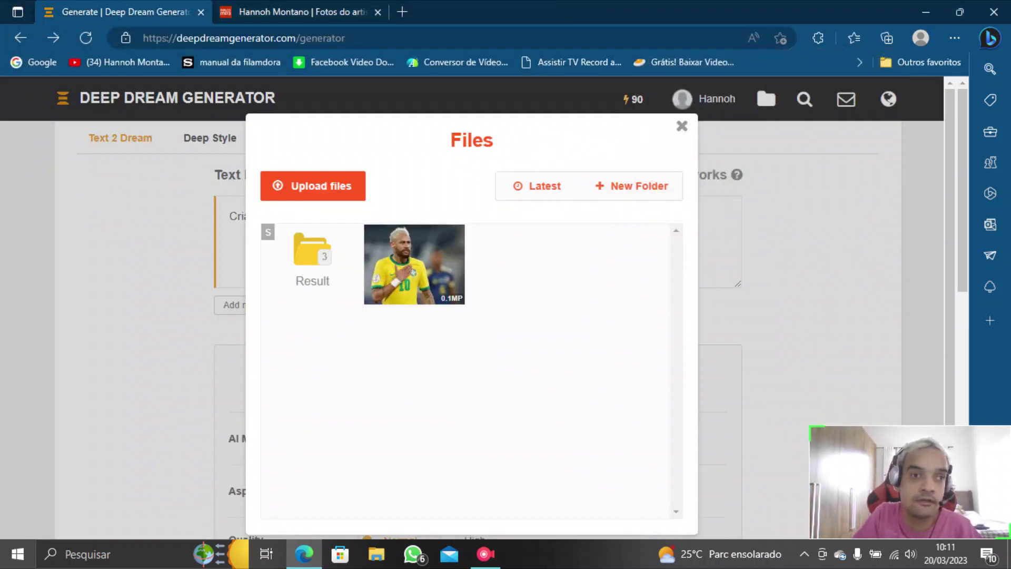
pyautogui.click(313, 185)
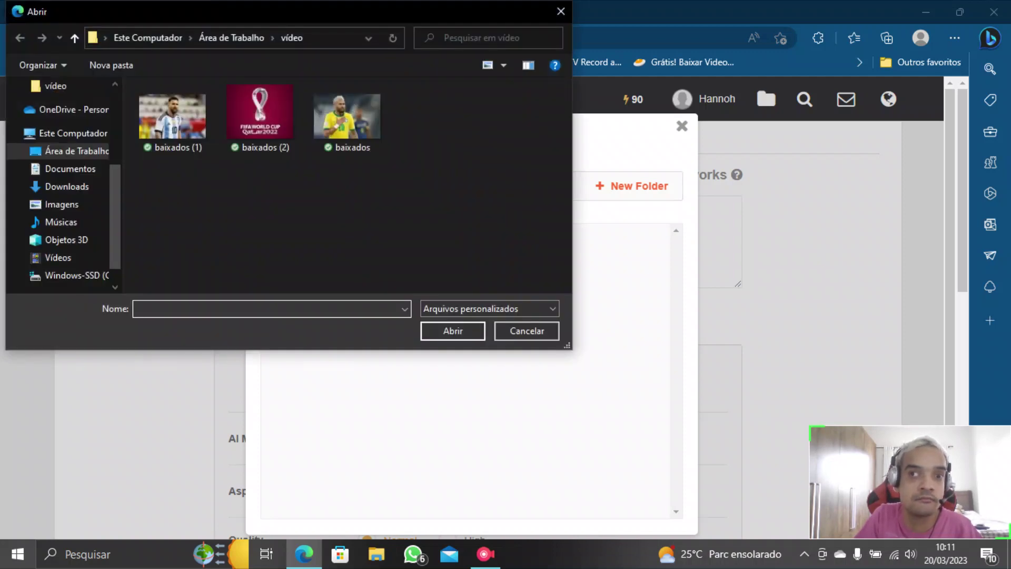
pyautogui.click(561, 11)
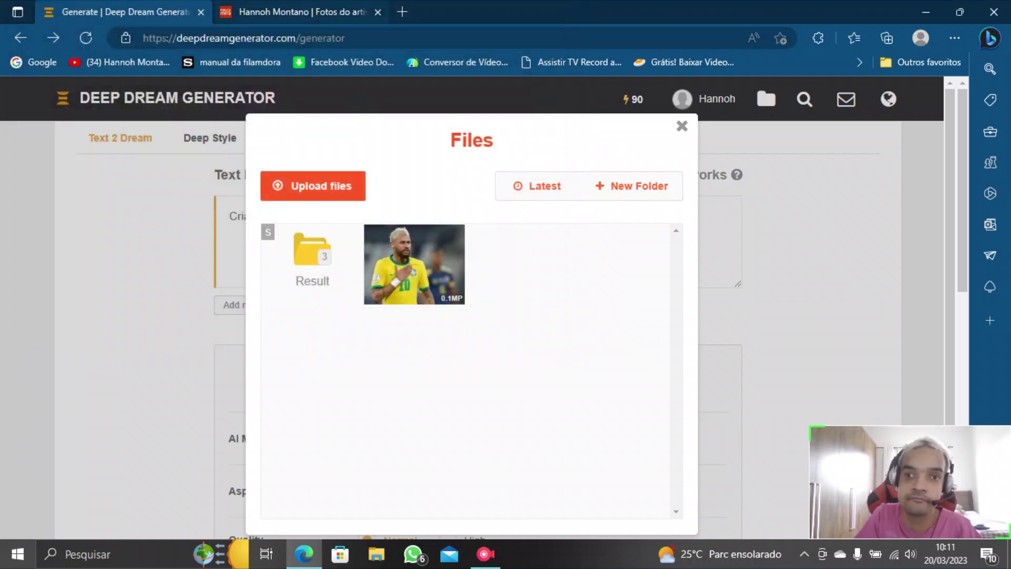
# Return to the Palco MP3 gallery, enlarge the sunglasses photo and accept the cookie notice
pyautogui.click(337, 12)
pyautogui.click(587, 193)
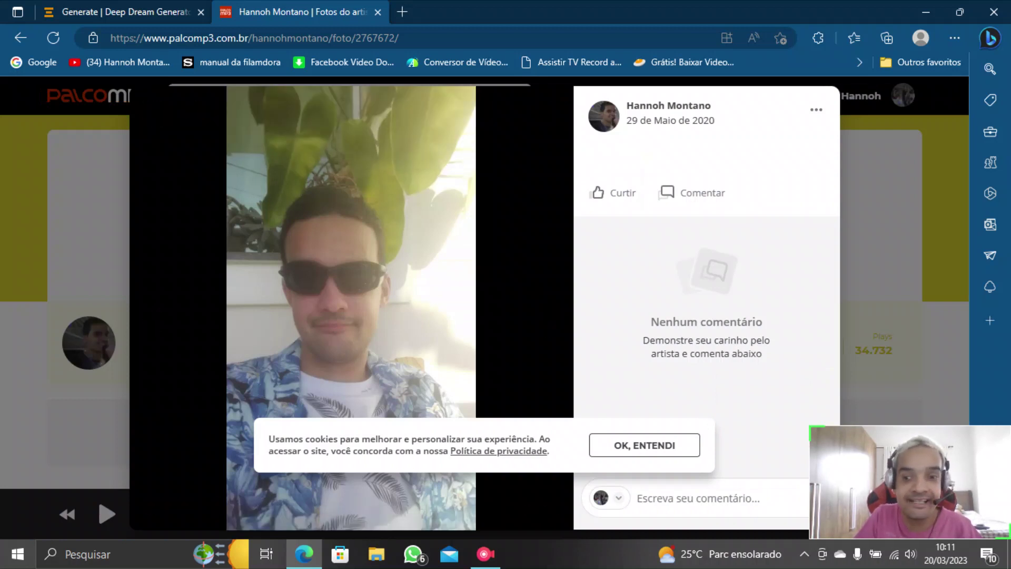
pyautogui.click(645, 445)
# Open Ferramenta de Captura and take a rectangular snip around the enlarged sunglasses photo
pyautogui.click(142, 554)
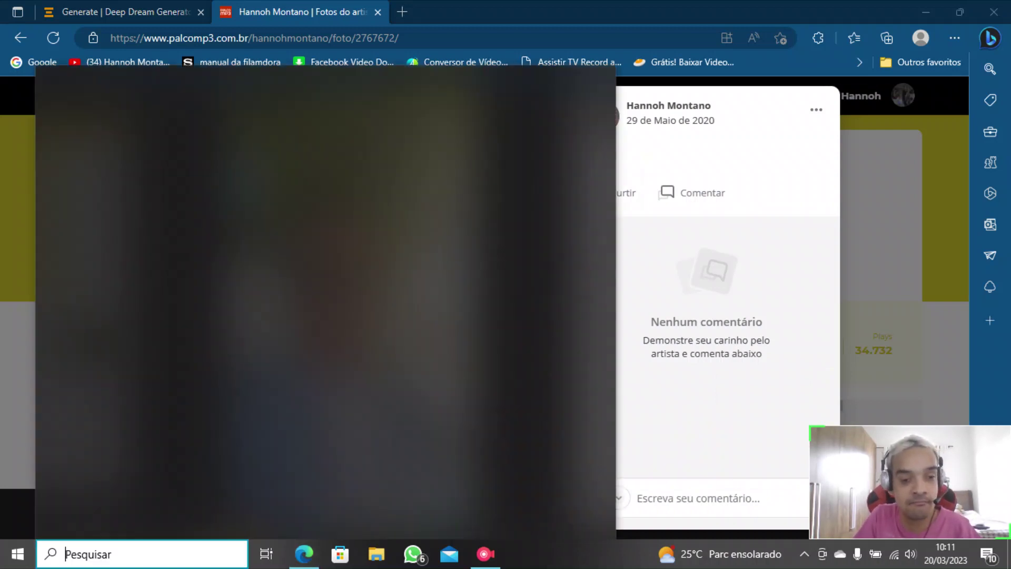
pyautogui.write('cap')
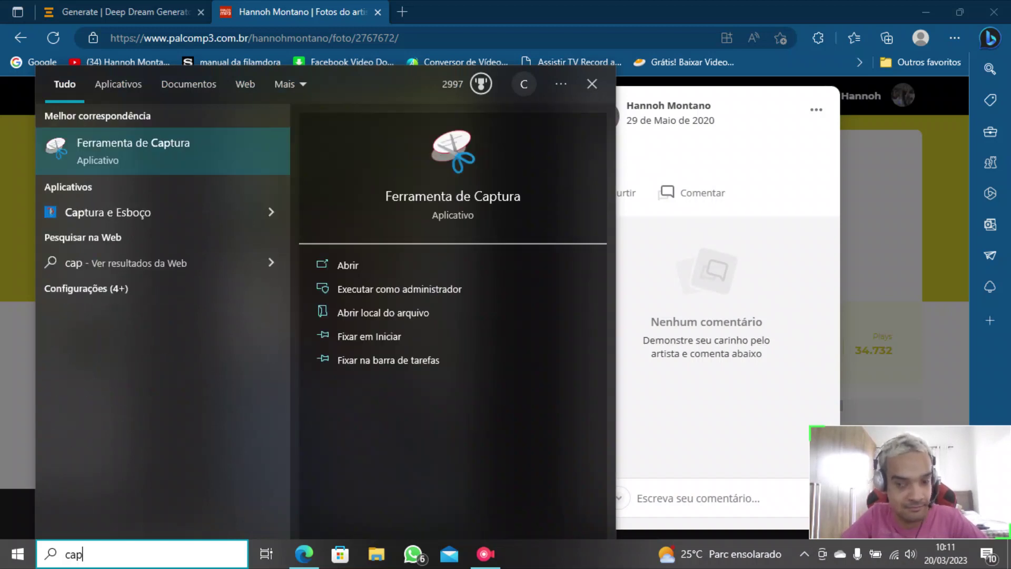
pyautogui.write('t')
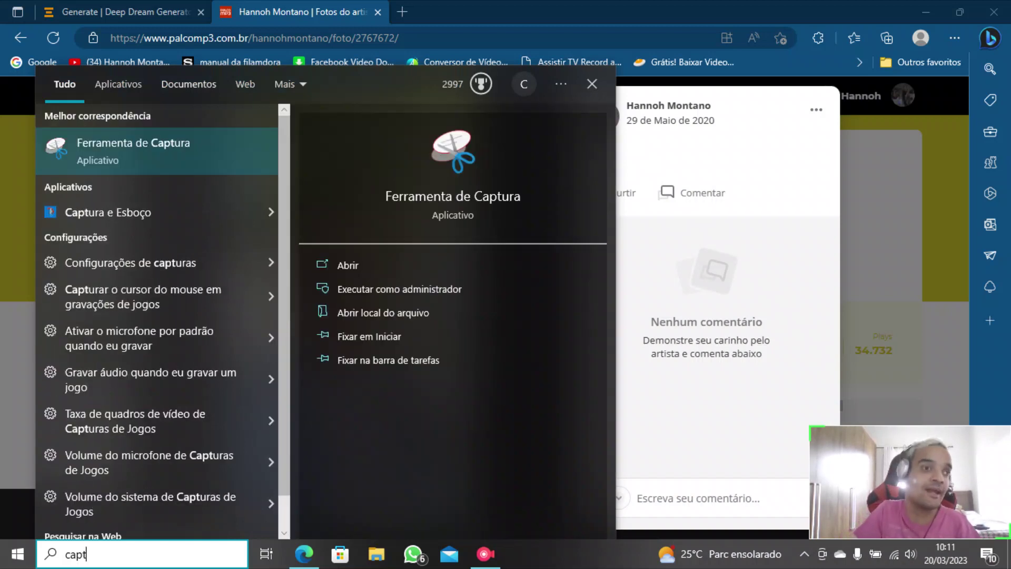
pyautogui.press('Return')
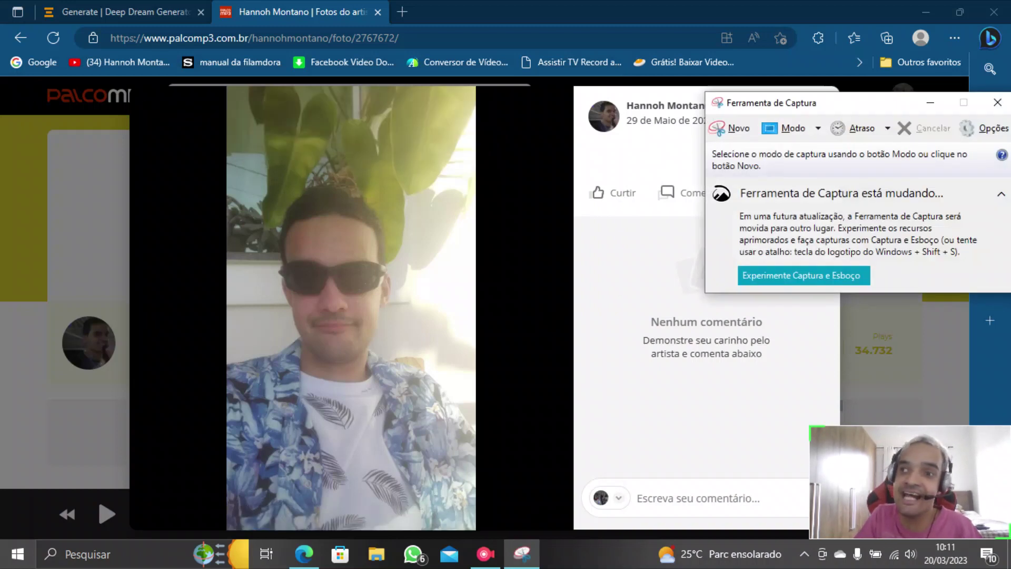
pyautogui.click(731, 128)
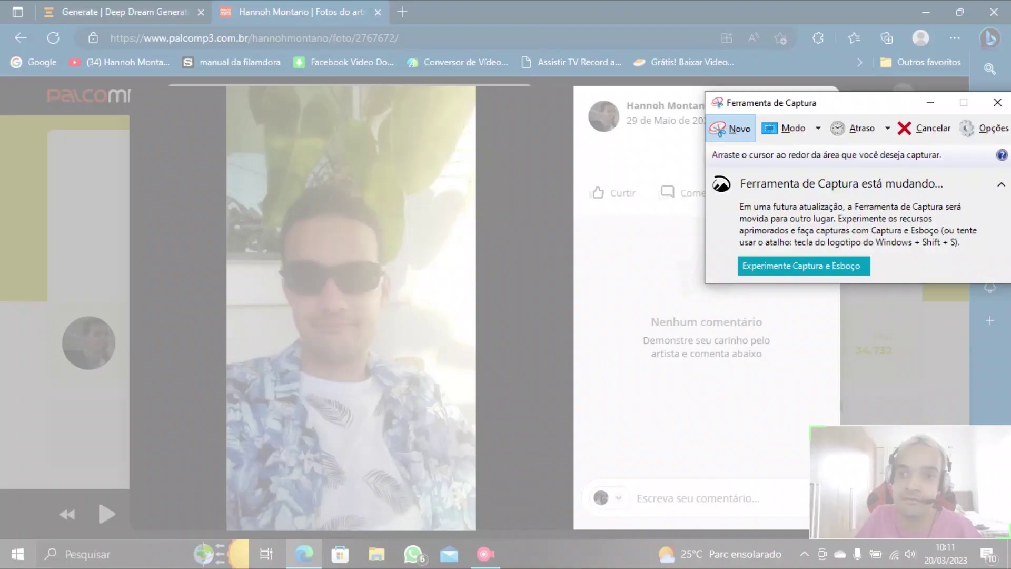
pyautogui.moveTo(217, 91); pyautogui.dragTo(489, 538)
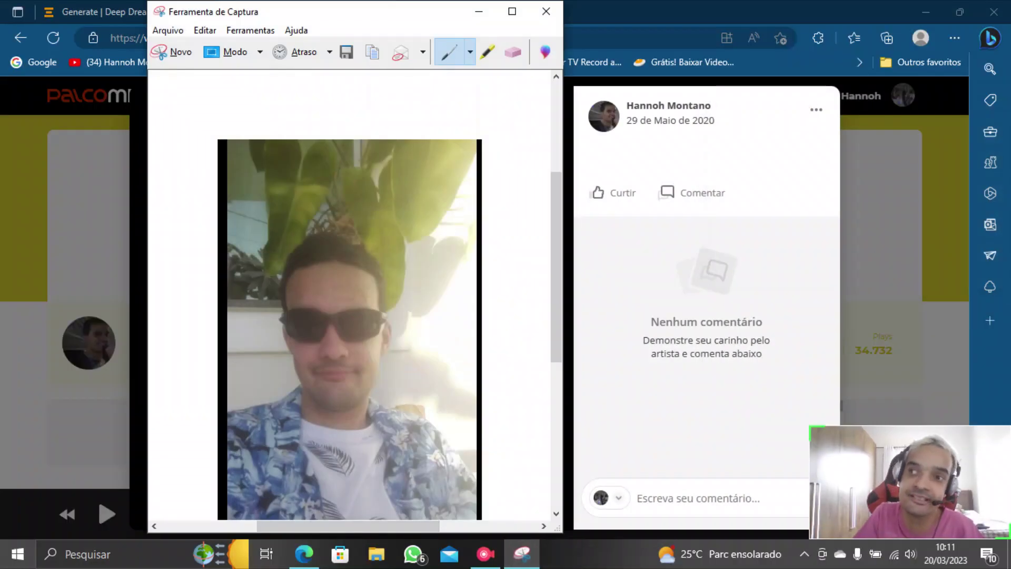
# Close the snip and save it in the vídeo folder as the PNG file Capturar
pyautogui.click(546, 11)
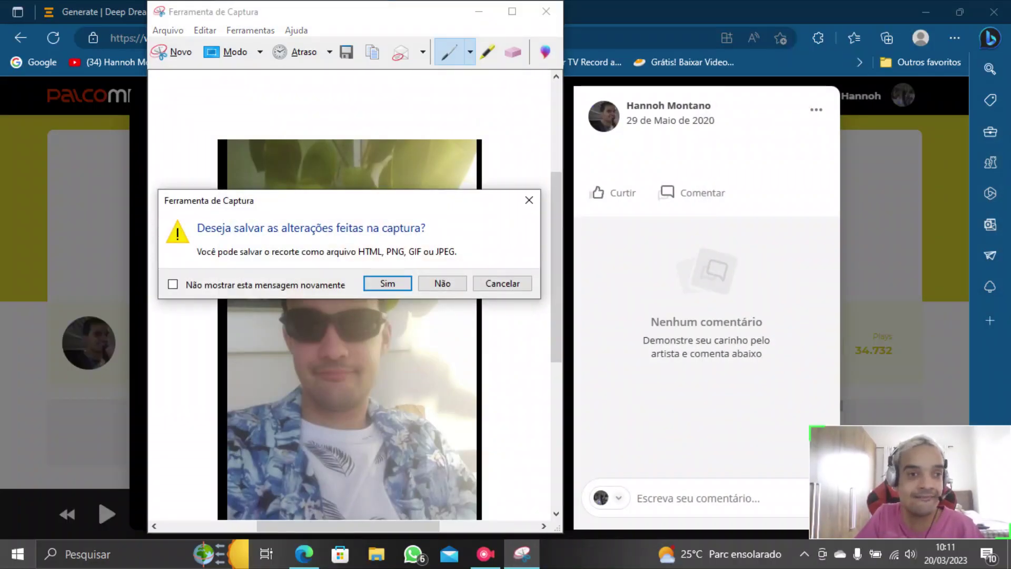
pyautogui.press('Return')
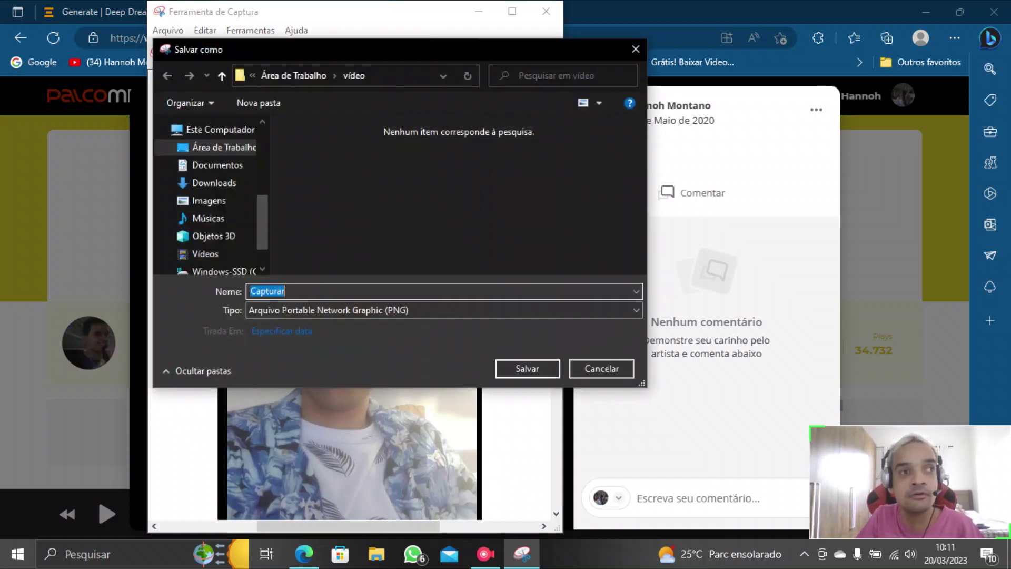
pyautogui.press('Return')
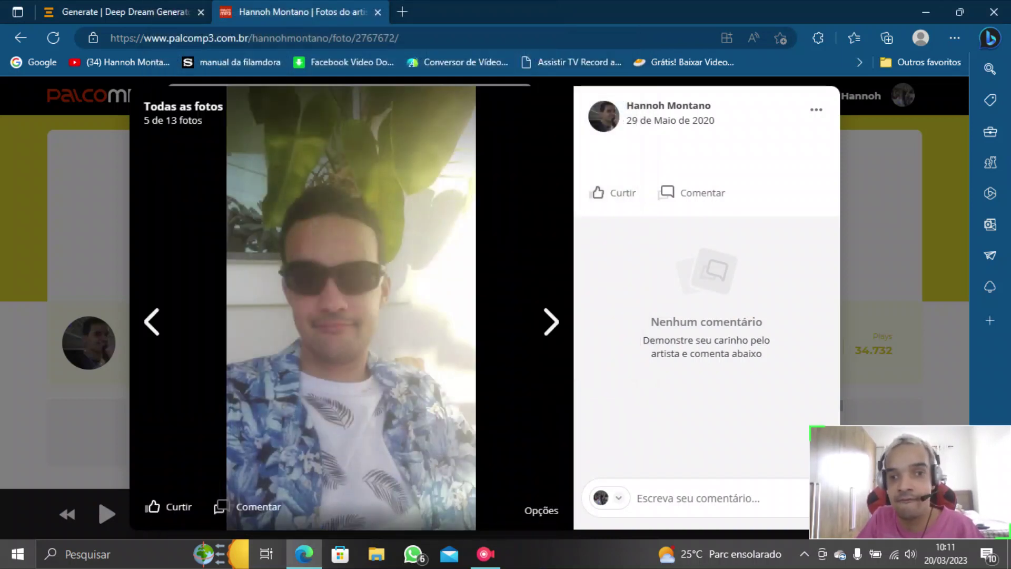
# Upload Capturar from the vídeo folder to the Deep Dream Generator files and use it as the base image
pyautogui.click(125, 12)
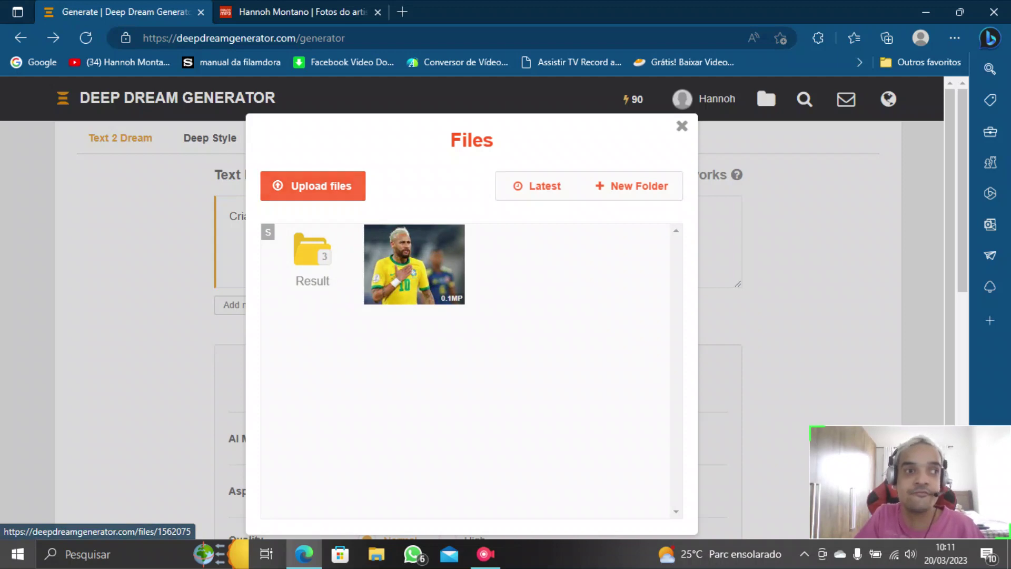
pyautogui.click(316, 190)
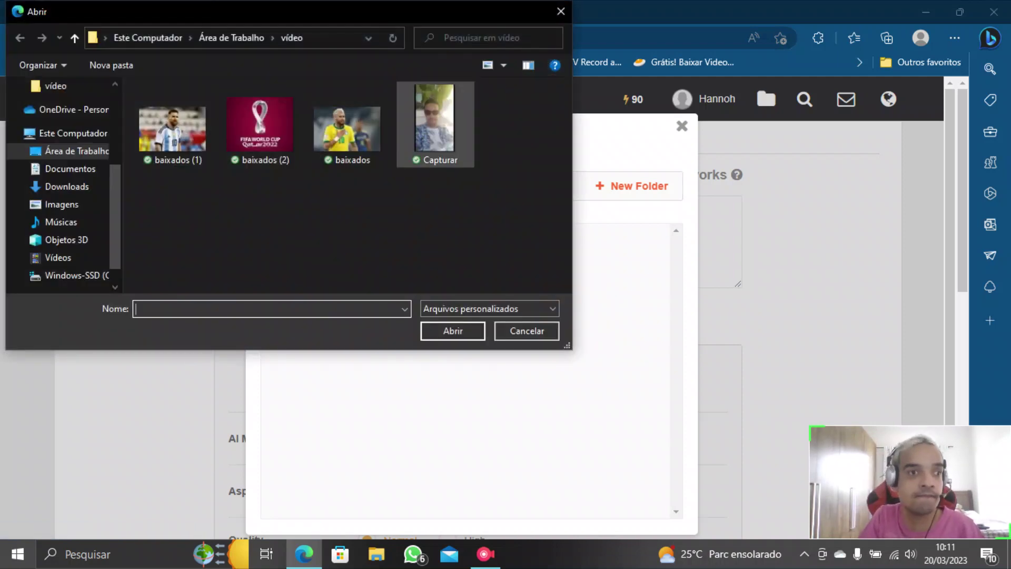
pyautogui.doubleClick(435, 124)
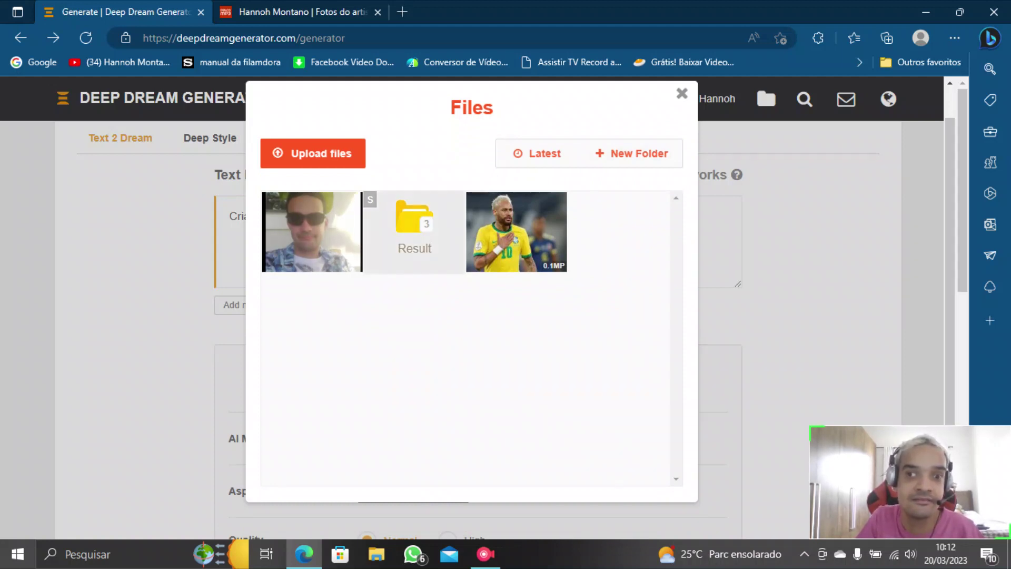
pyautogui.click(311, 231)
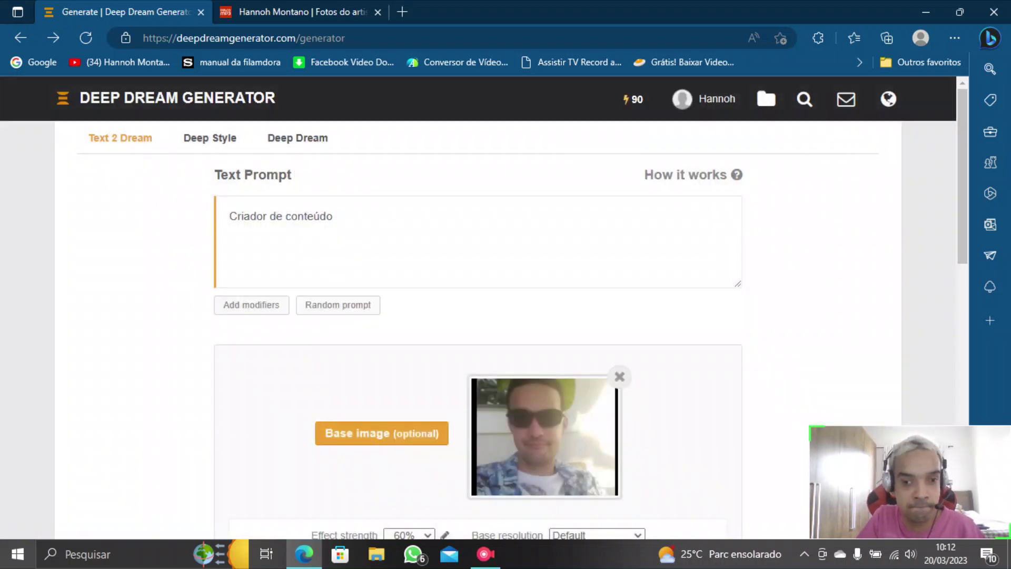
# Generate an image from the prompt "Criador de conteúdo" and the sunglasses photo, and review the result with its prompt details
pyautogui.scroll(-10, 460, 416)
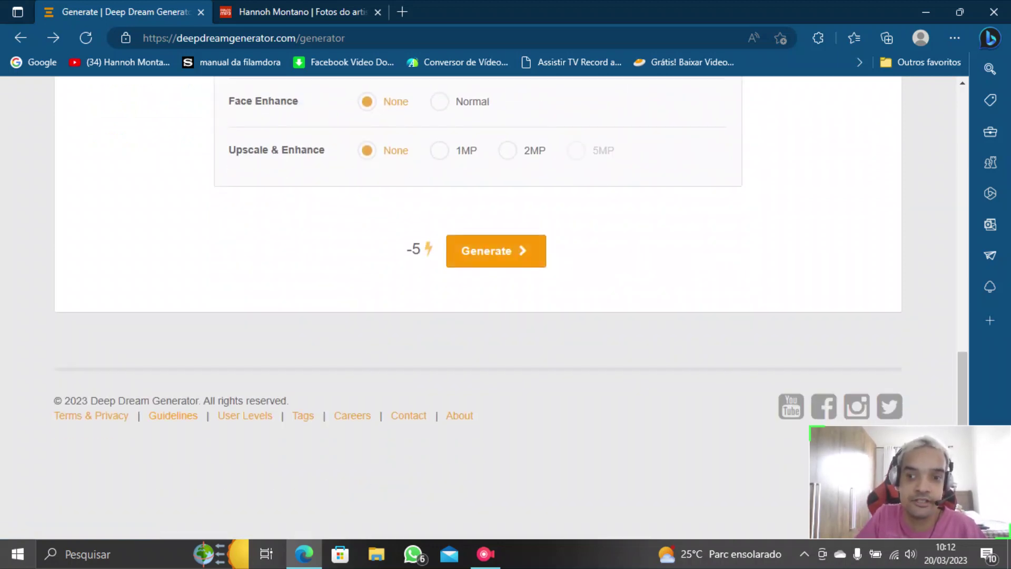
pyautogui.click(497, 251)
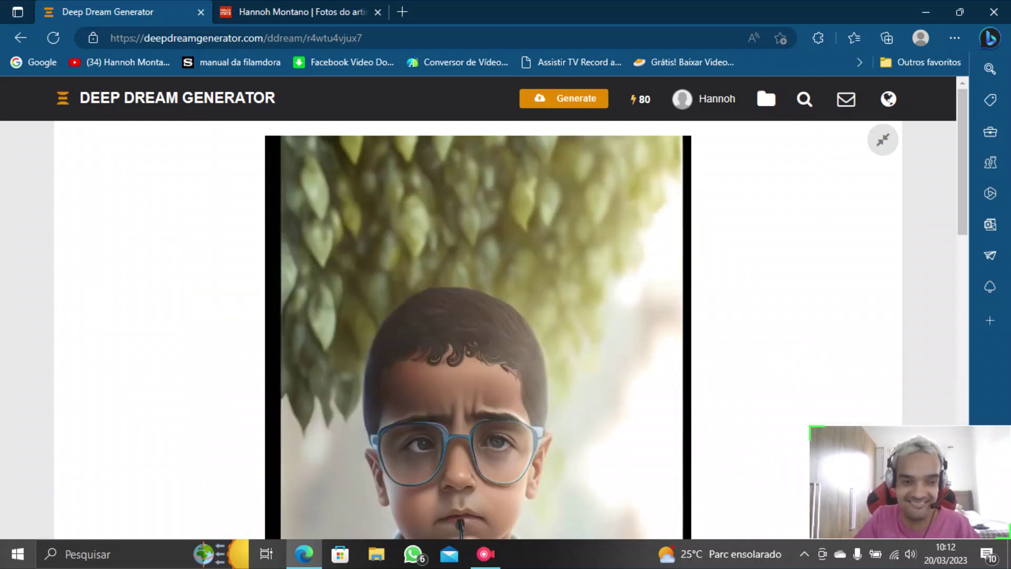
pyautogui.scroll(-10, 478, 308)
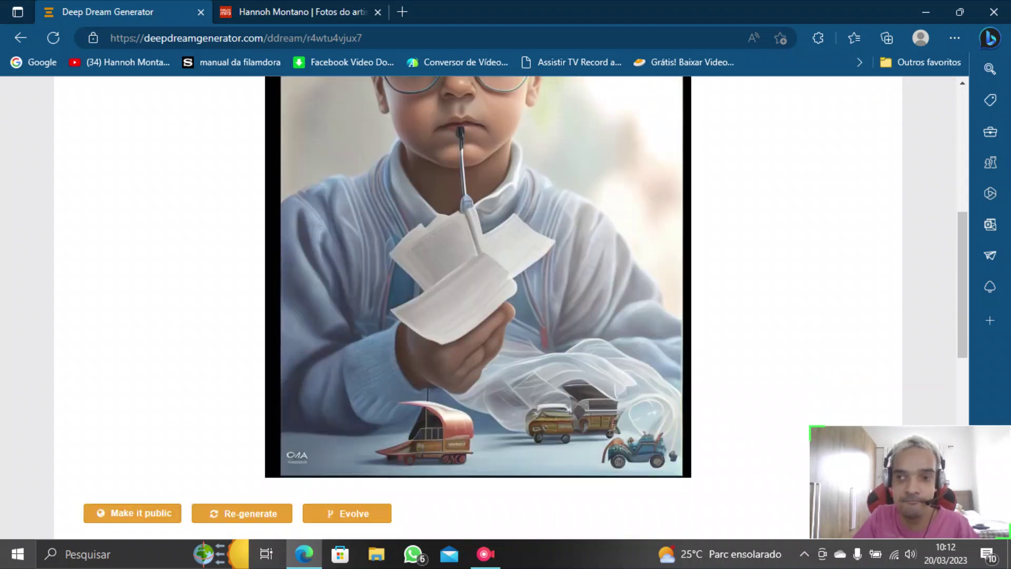
pyautogui.scroll(-5, 478, 308)
pyautogui.scroll(8, 478, 308)
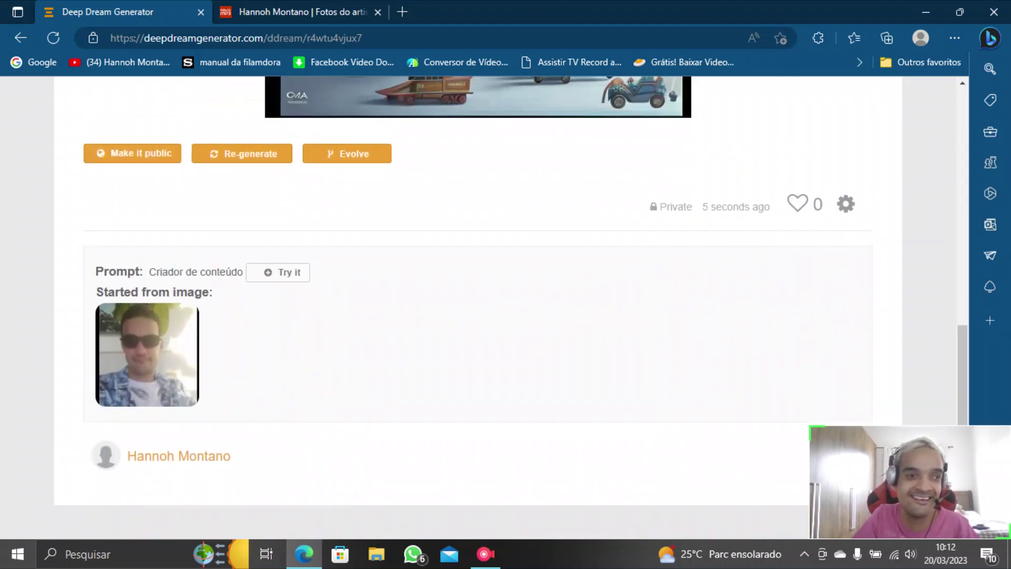
pyautogui.scroll(2, 478, 308)
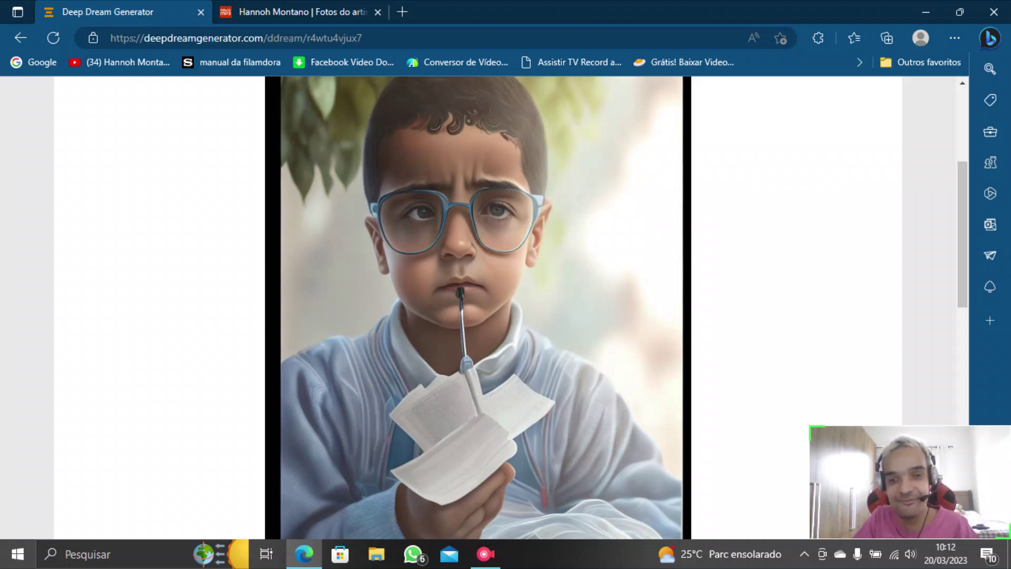
pyautogui.scroll(-8, 478, 308)
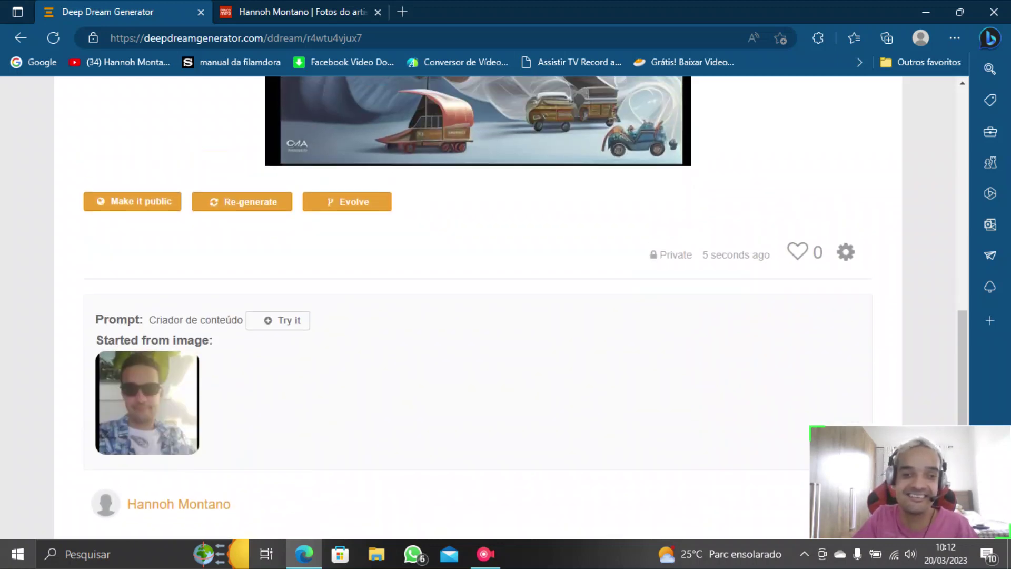
pyautogui.scroll(6, 478, 308)
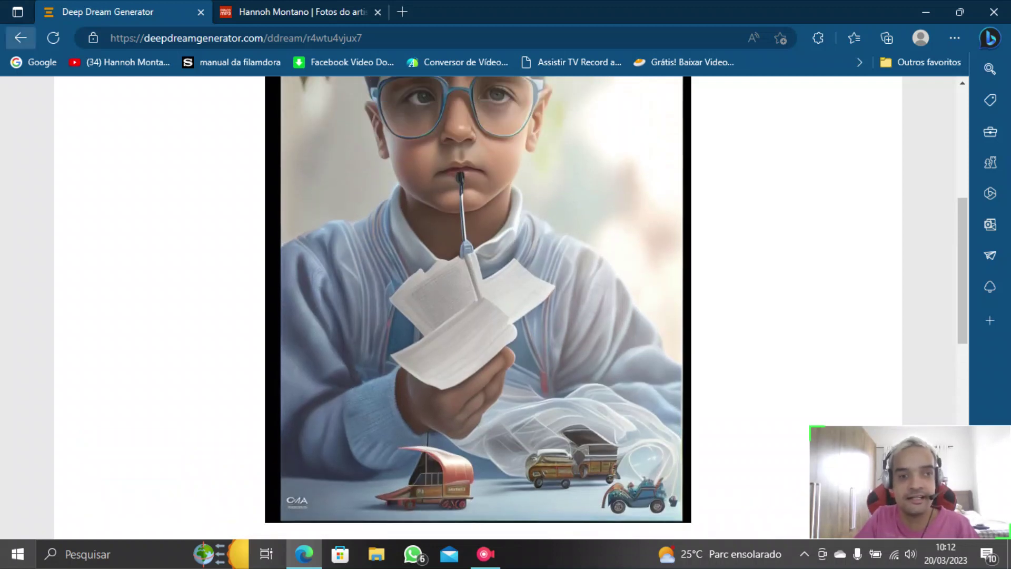
# Return to the generator form and select the sunglasses photo from the files as the base image again
pyautogui.click(20, 37)
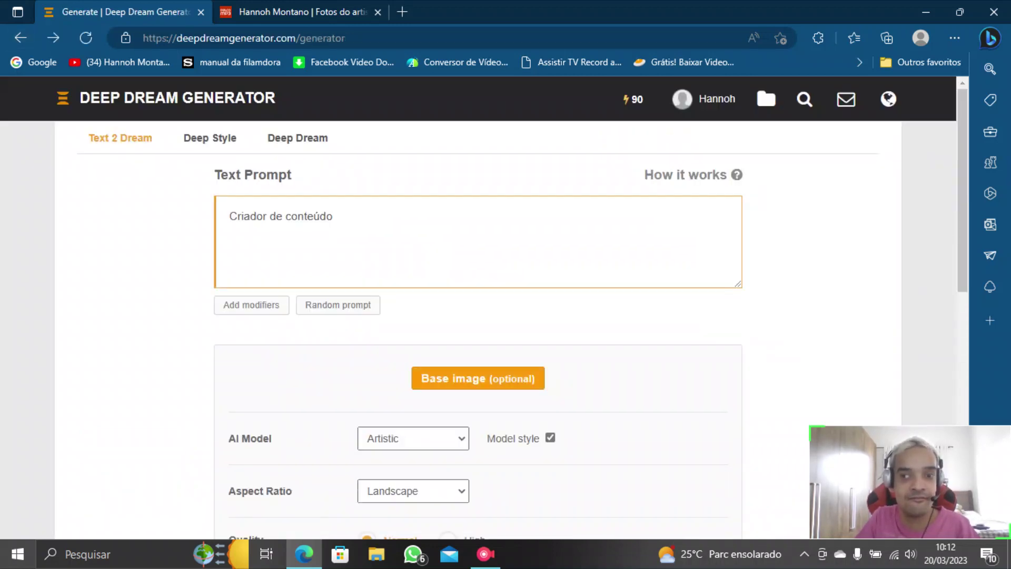
pyautogui.click(478, 378)
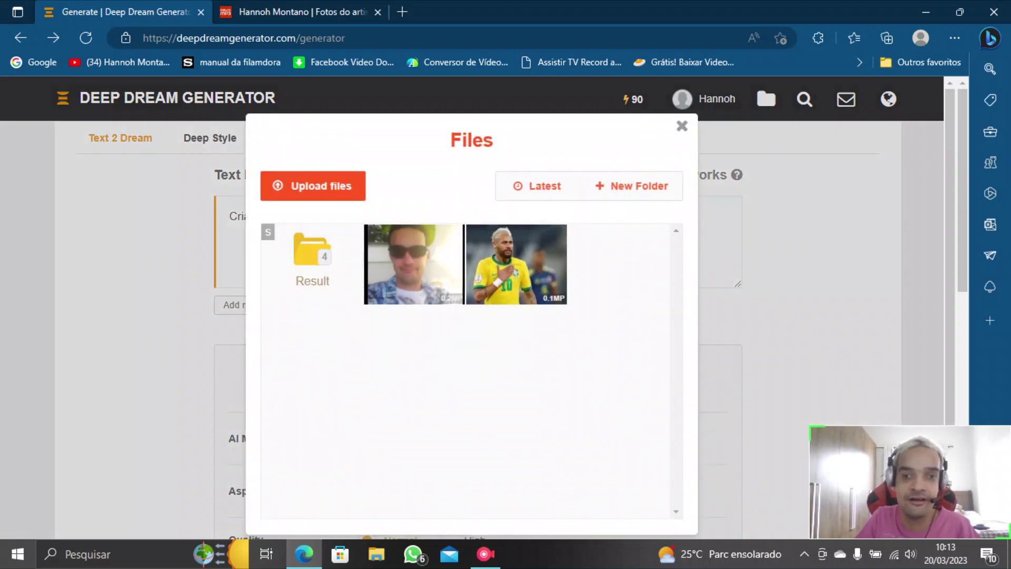
pyautogui.click(414, 264)
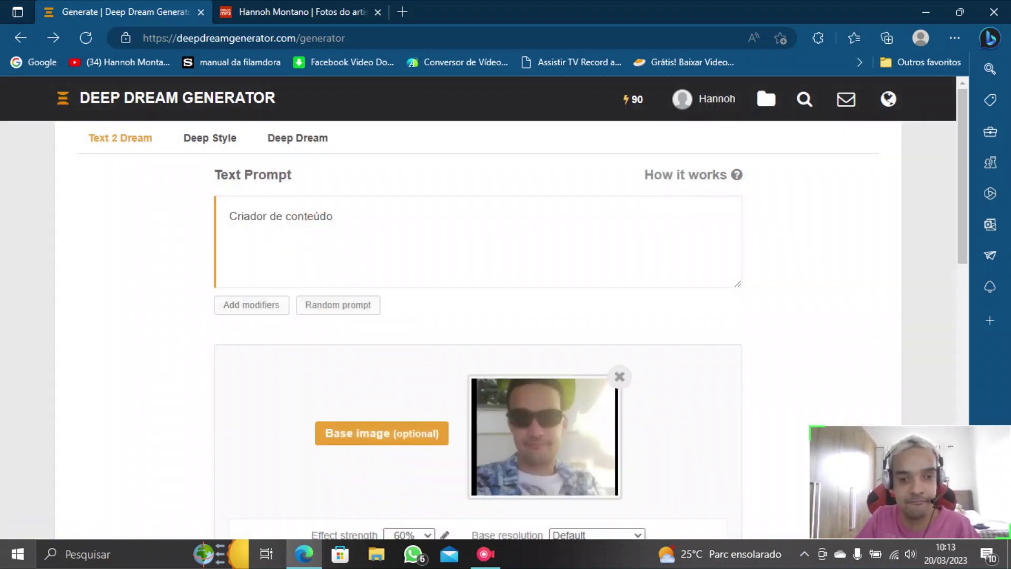
# Keep the AI model on Artistic and set the aspect ratio to Portrait
pyautogui.scroll(-7, 505, 308)
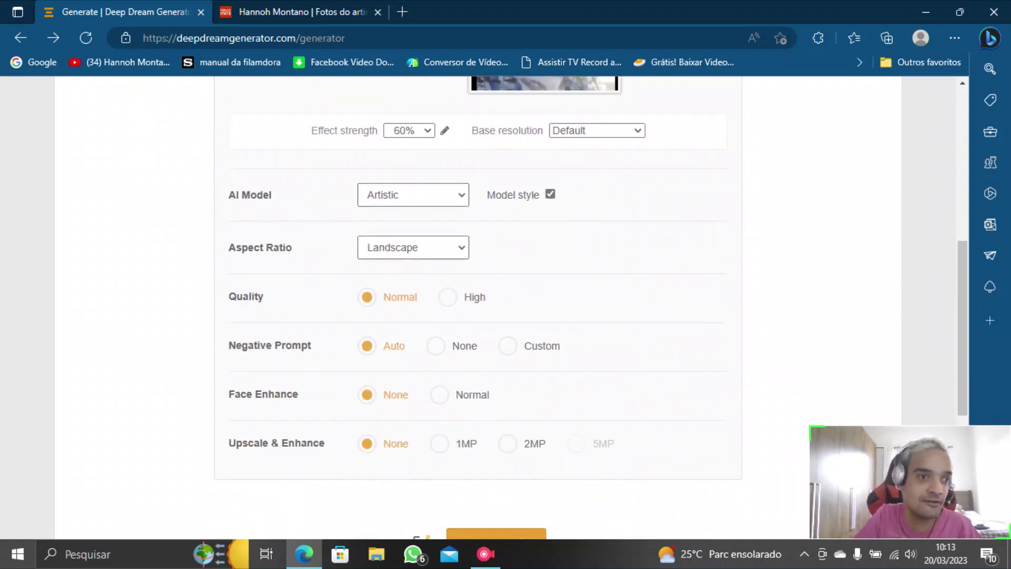
pyautogui.click(413, 195)
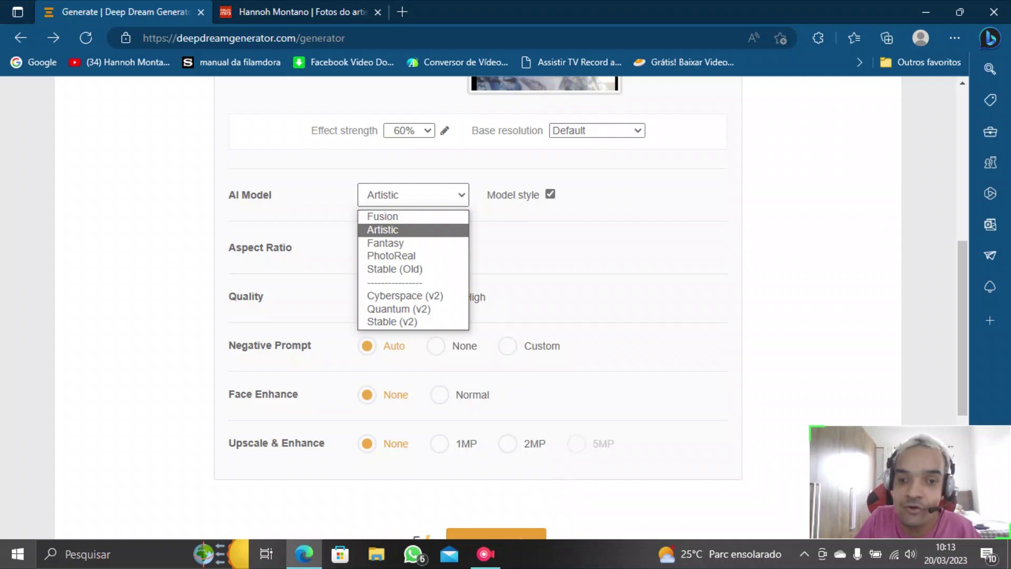
pyautogui.click(414, 230)
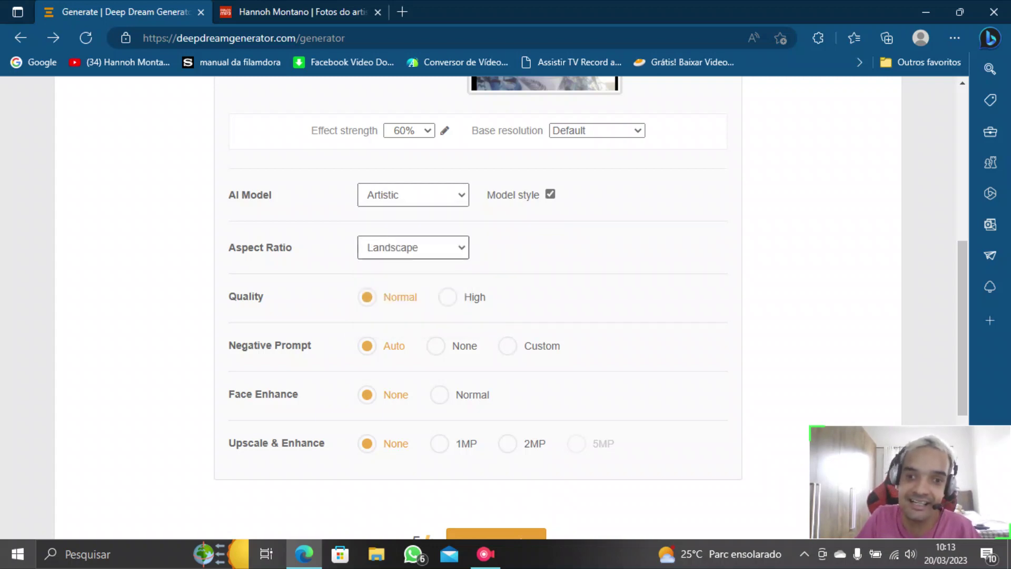
pyautogui.click(414, 247)
pyautogui.press('Up')
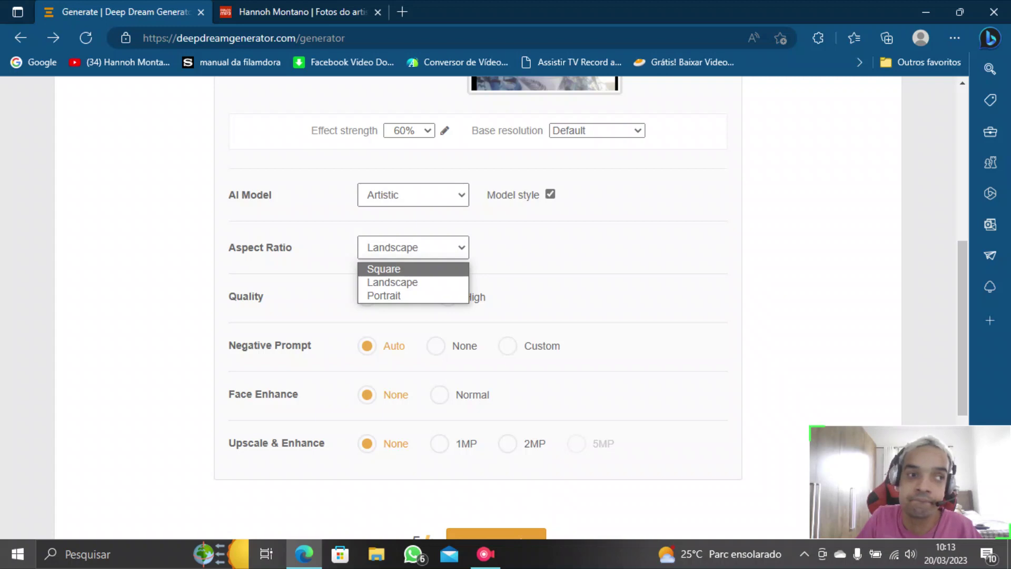
pyautogui.press('Down')
pyautogui.press('Down')
pyautogui.press('Return')
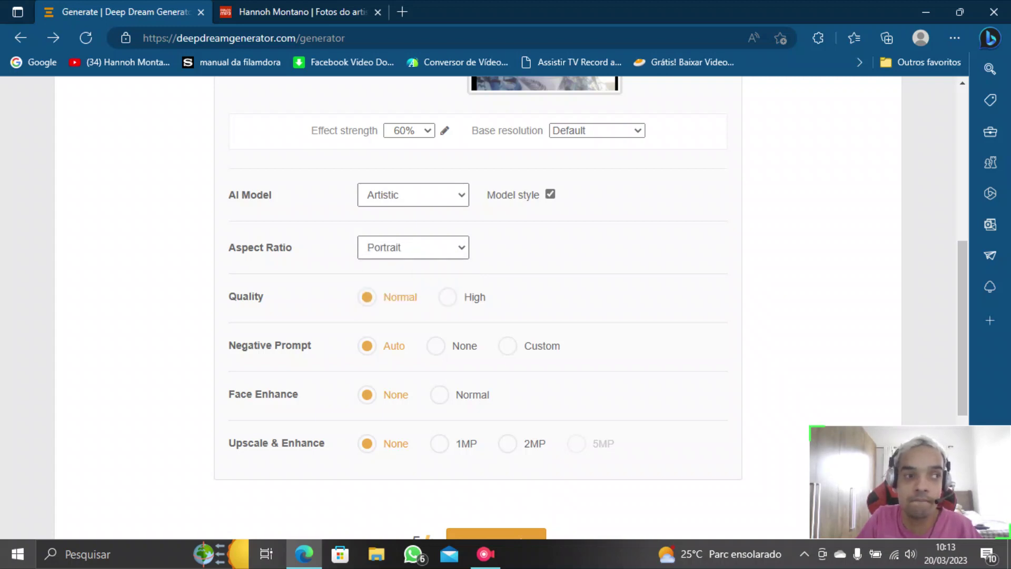
# Leave the quality at Normal and generate a new image with the portrait settings
pyautogui.scroll(-2, 512, 288)
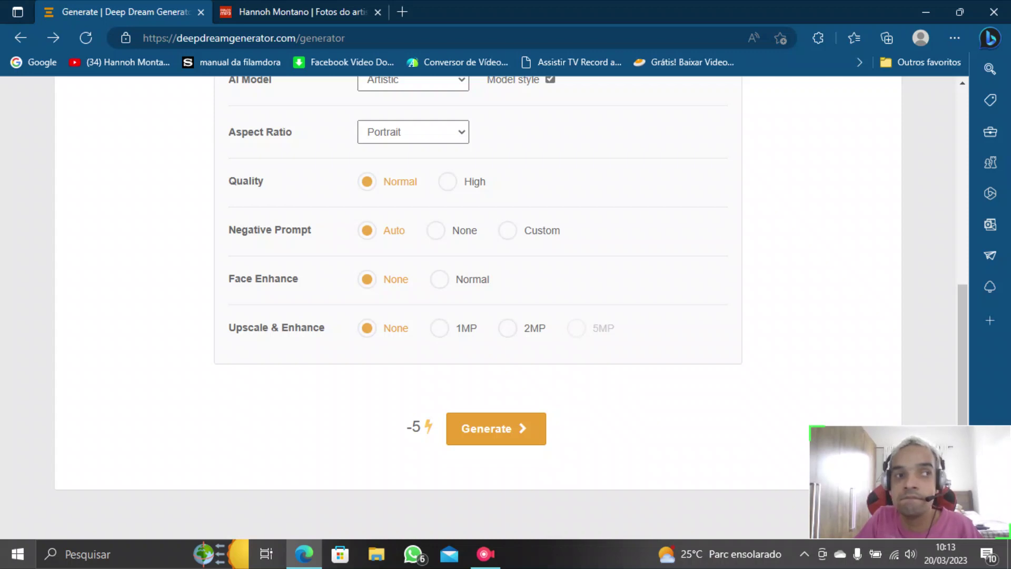
pyautogui.click(447, 182)
pyautogui.click(367, 182)
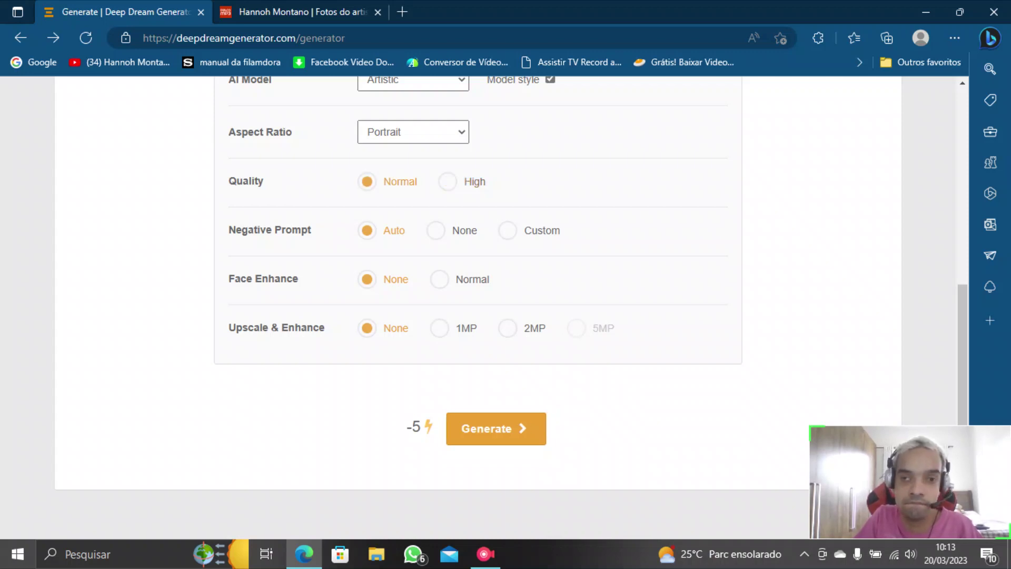
pyautogui.click(496, 429)
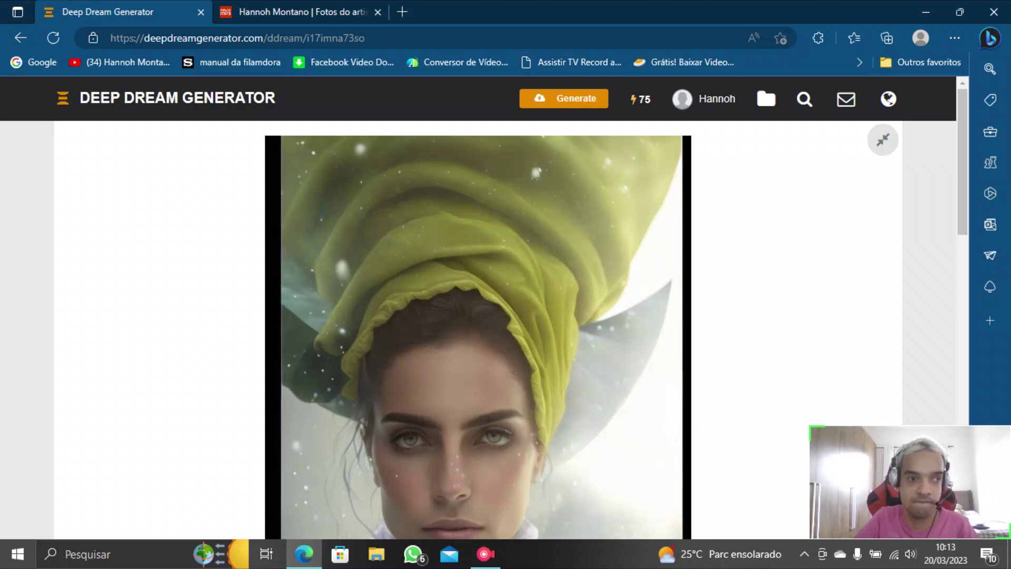
# Examine the new portrait result with its prompt and starting image, and return to the generator form
pyautogui.scroll(-5, 477, 308)
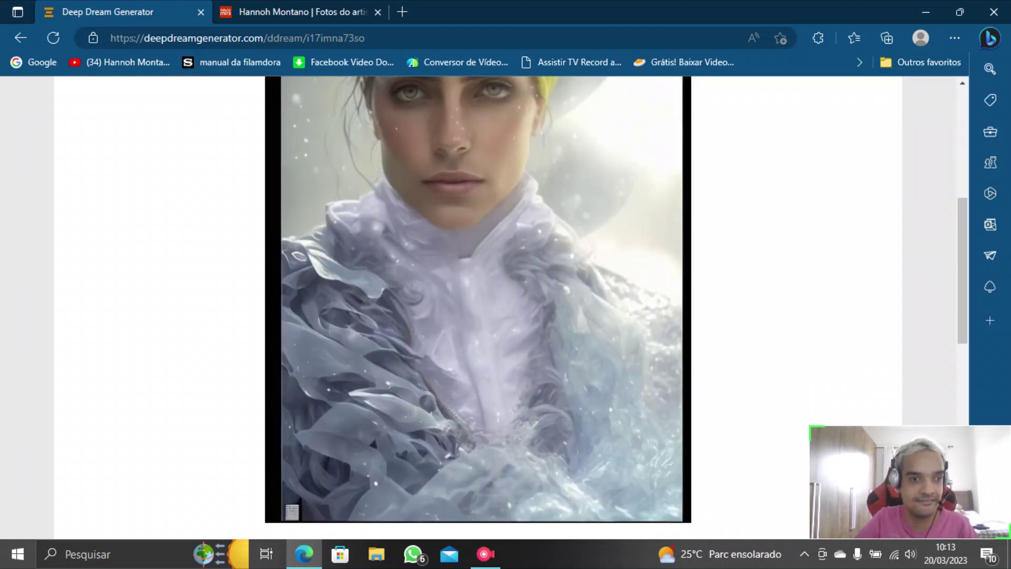
pyautogui.scroll(7, 478, 308)
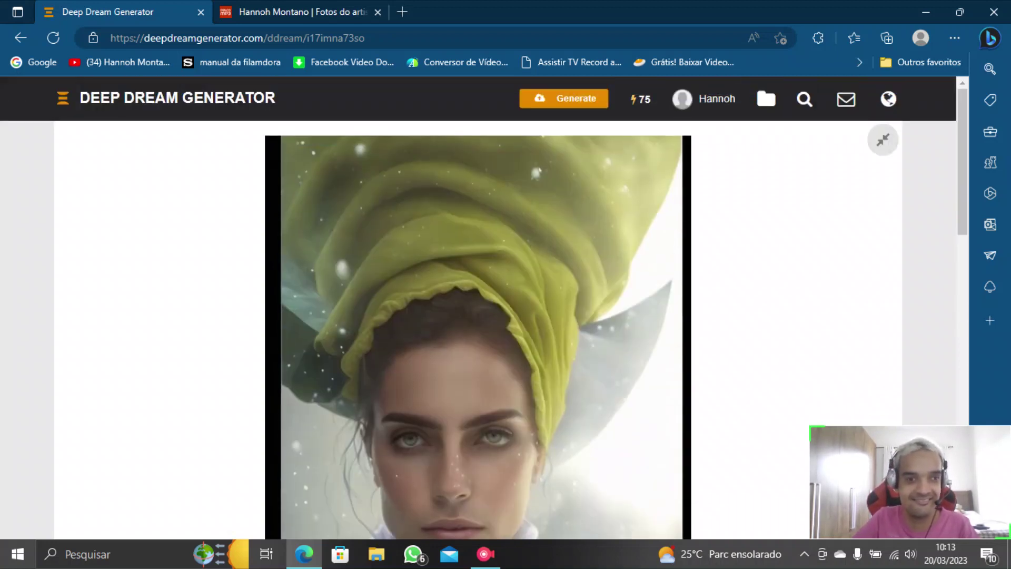
pyautogui.scroll(-10, 478, 308)
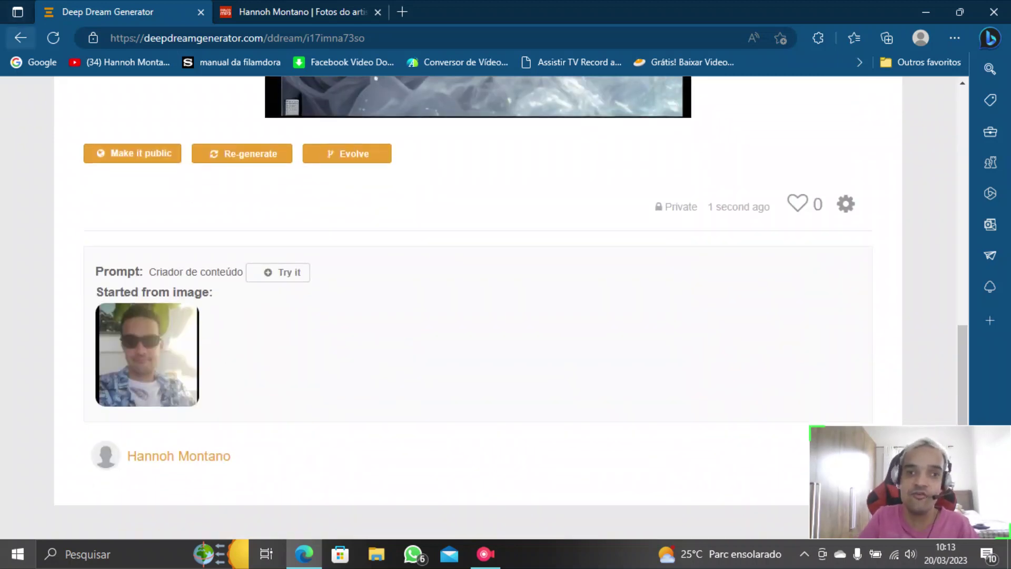
pyautogui.click(20, 38)
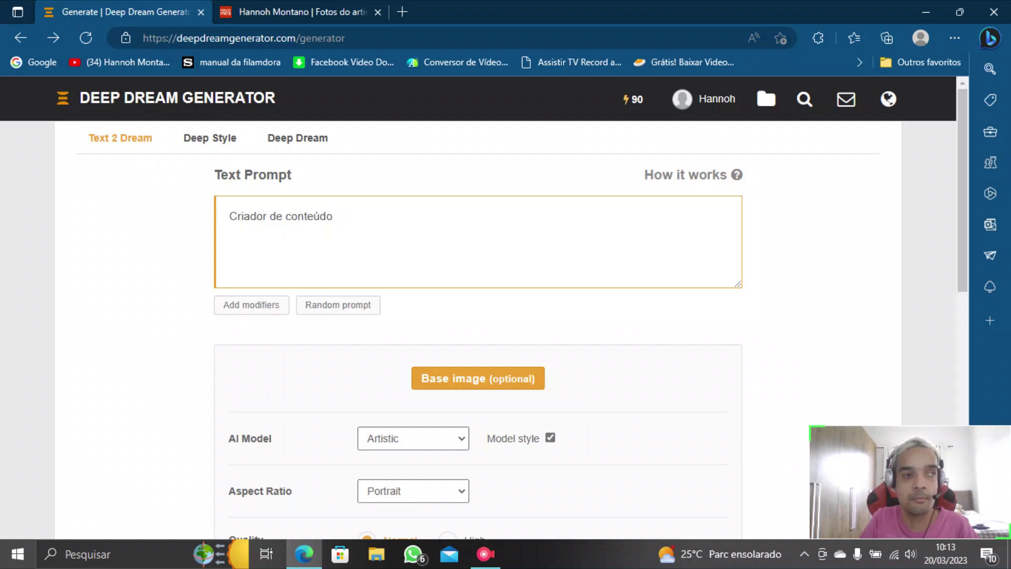
# Replace the text prompt "Criador de conteúdo" with "Selfie"
pyautogui.press('BackSpace')
pyautogui.press('BackSpace')
pyautogui.press('BackSpace')
pyautogui.press('BackSpace')
pyautogui.press('BackSpace')
pyautogui.press('BackSpace')
pyautogui.press('BackSpace')
pyautogui.press('BackSpace')
pyautogui.press('BackSpace')
pyautogui.press('BackSpace')
pyautogui.press('BackSpace')
pyautogui.press('BackSpace')
pyautogui.press('BackSpace')
pyautogui.press('BackSpace')
pyautogui.press('BackSpace')
pyautogui.press('BackSpace')
pyautogui.press('BackSpace')
pyautogui.press('BackSpace')
pyautogui.press('BackSpace')
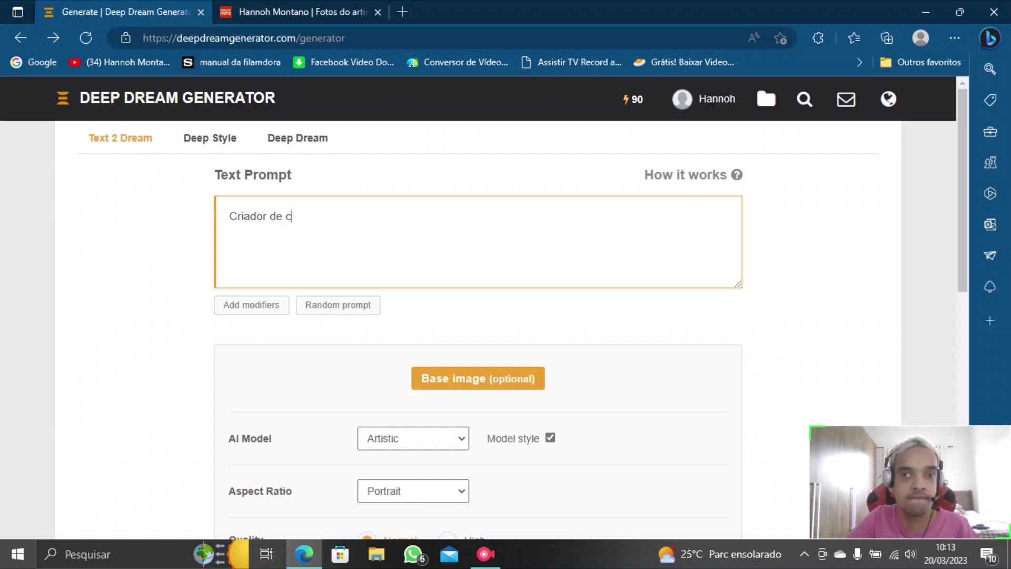
pyautogui.press('capslock')
pyautogui.write('S')
pyautogui.press('capslock')
pyautogui.write('elfie')
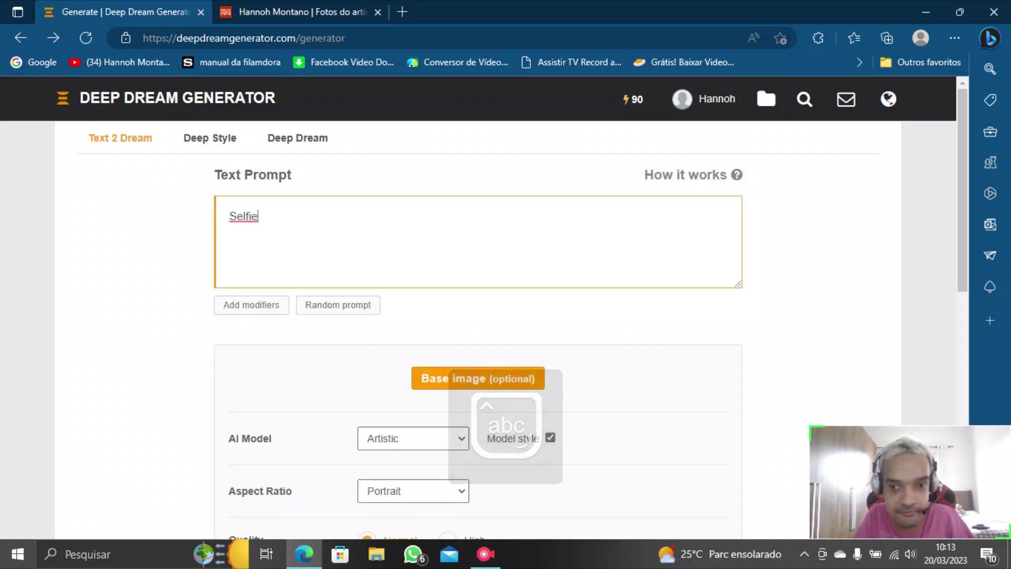
# Select the sunglasses photo from the files as the base image and generate the "Selfie" image with the current settings
pyautogui.click(478, 378)
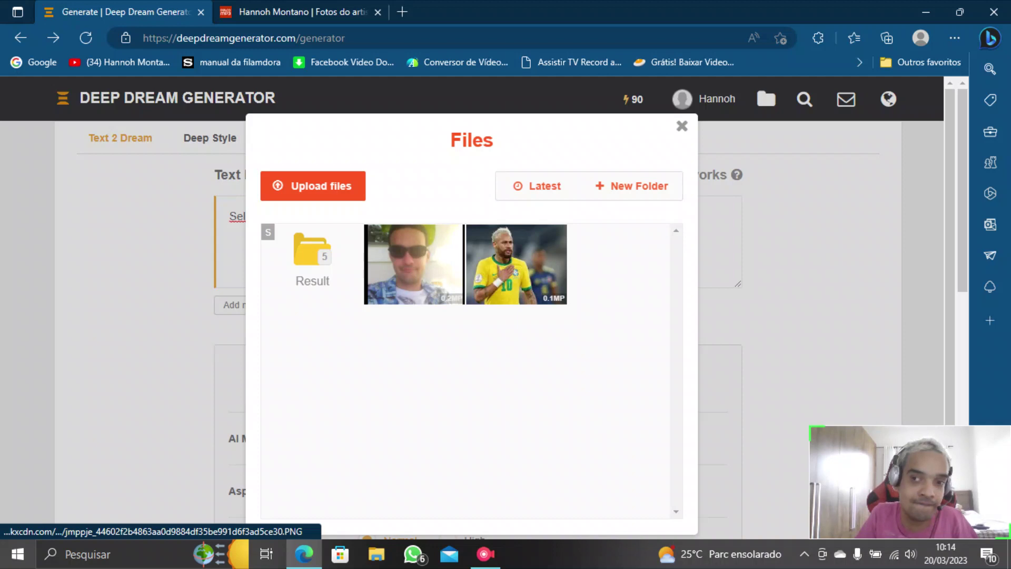
pyautogui.click(414, 264)
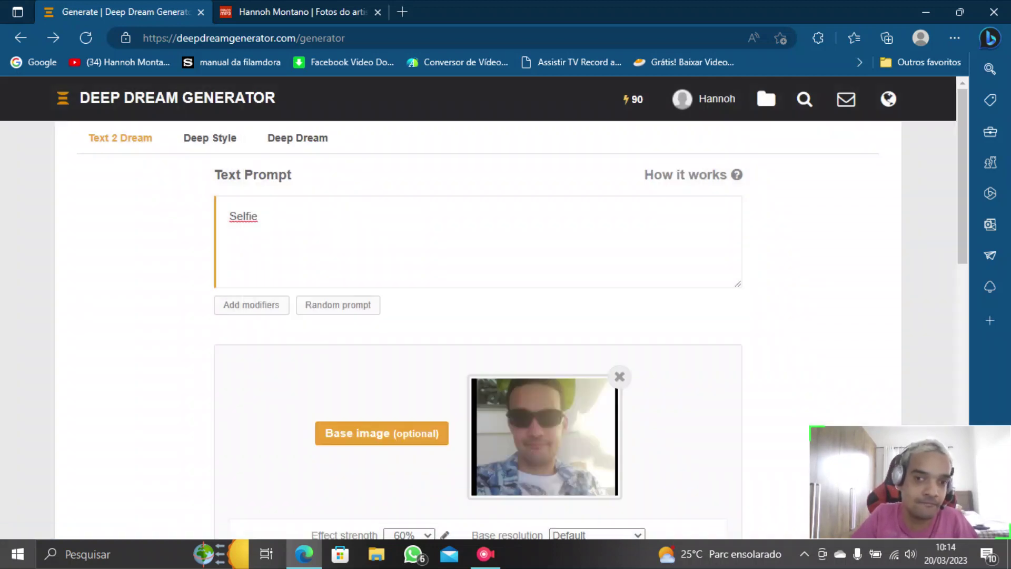
pyautogui.scroll(-10, 478, 316)
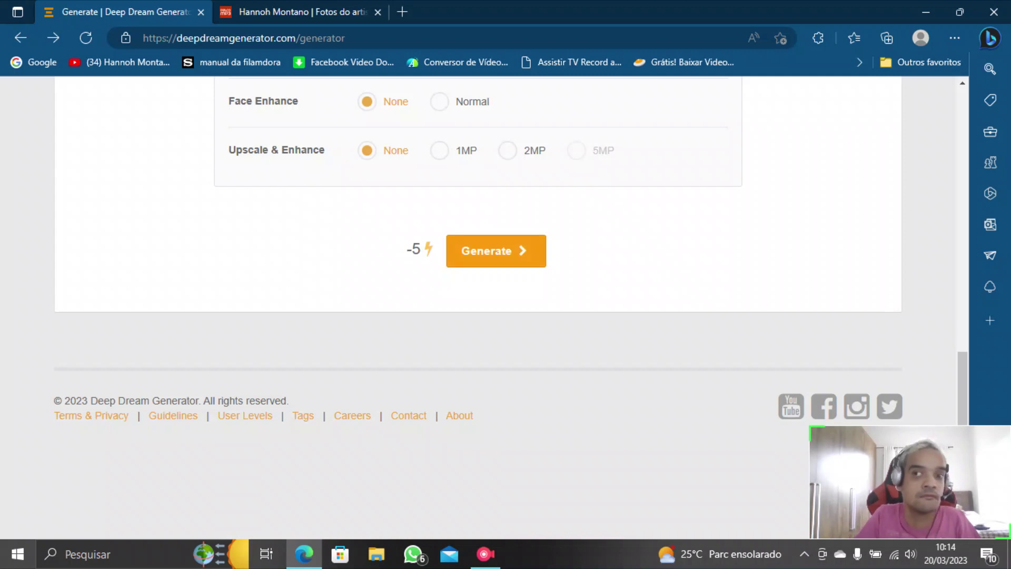
pyautogui.click(496, 252)
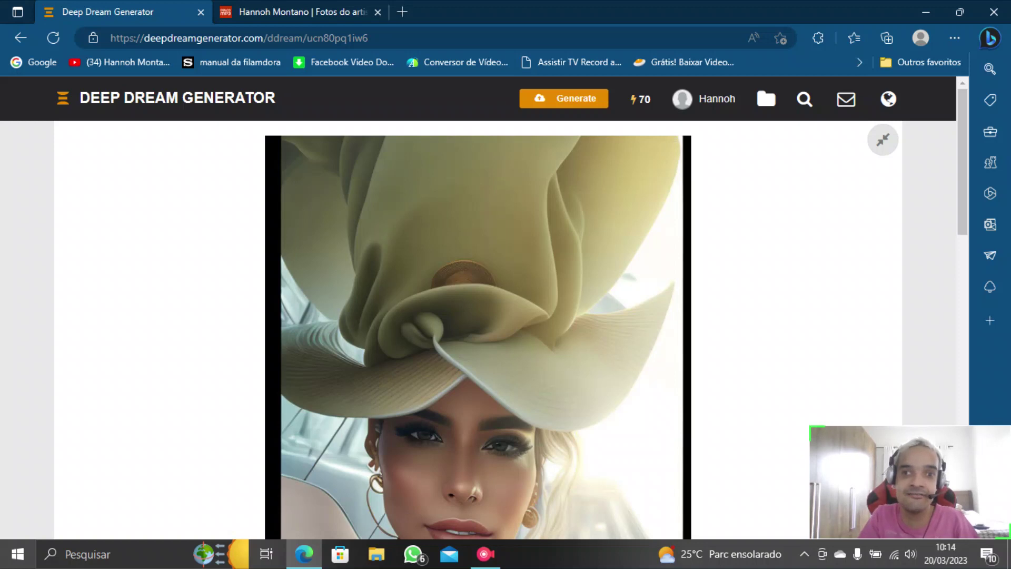
# Return to the generator form and replace the text prompt with "Astronauta"
pyautogui.click(20, 38)
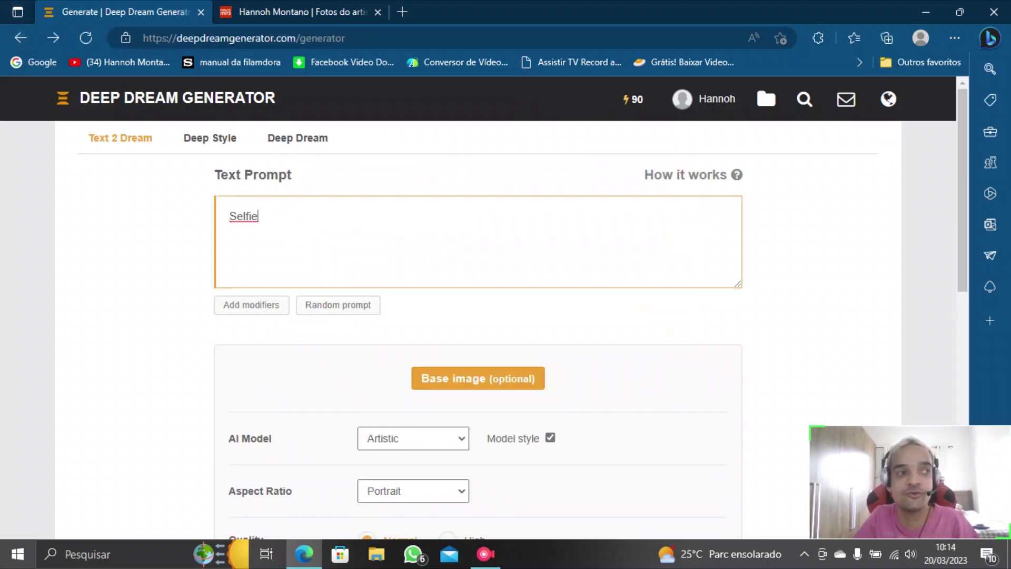
pyautogui.hotkey('ctrl', 'a')
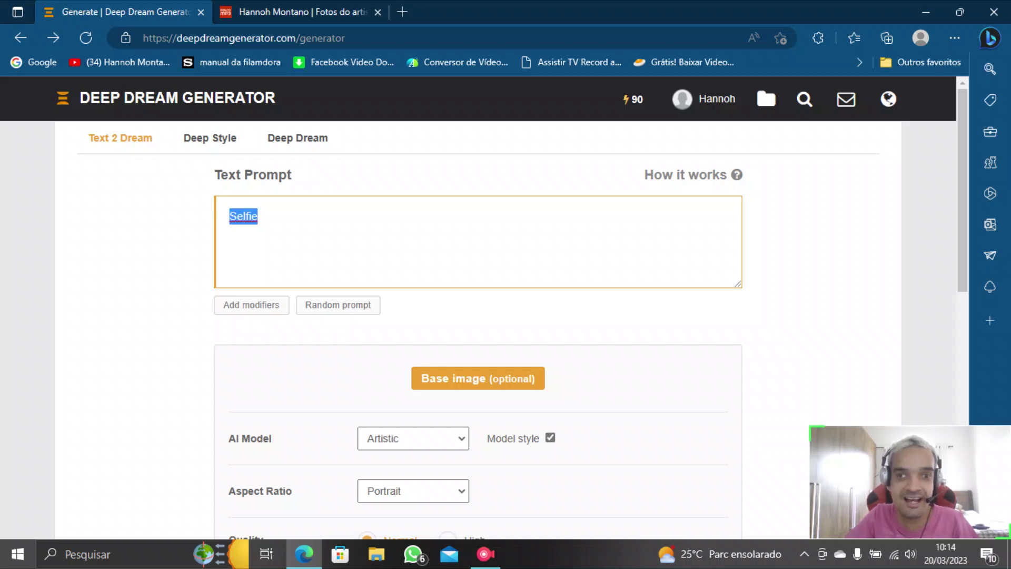
pyautogui.press('BackSpace')
pyautogui.write('A')
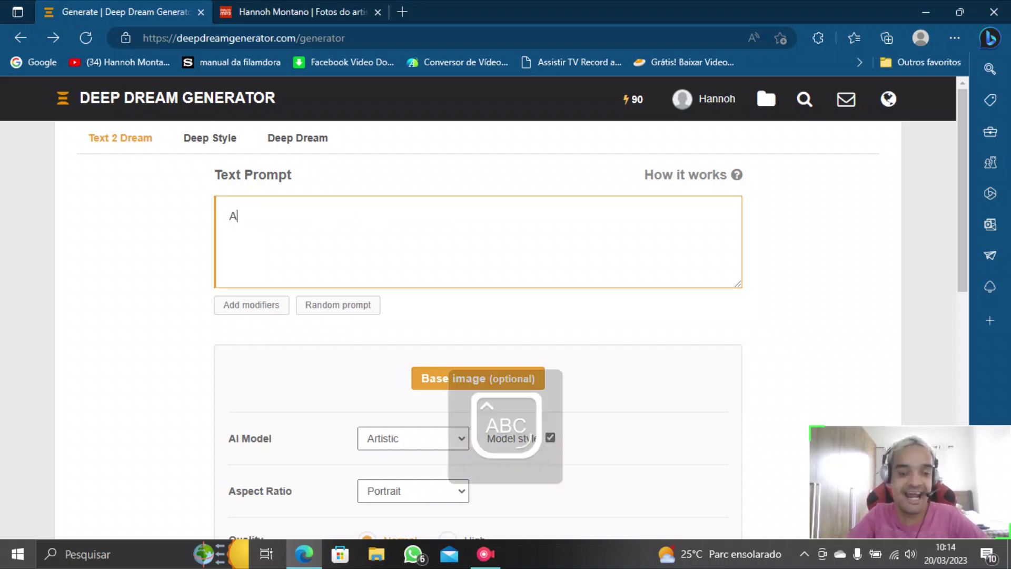
pyautogui.write('stro')
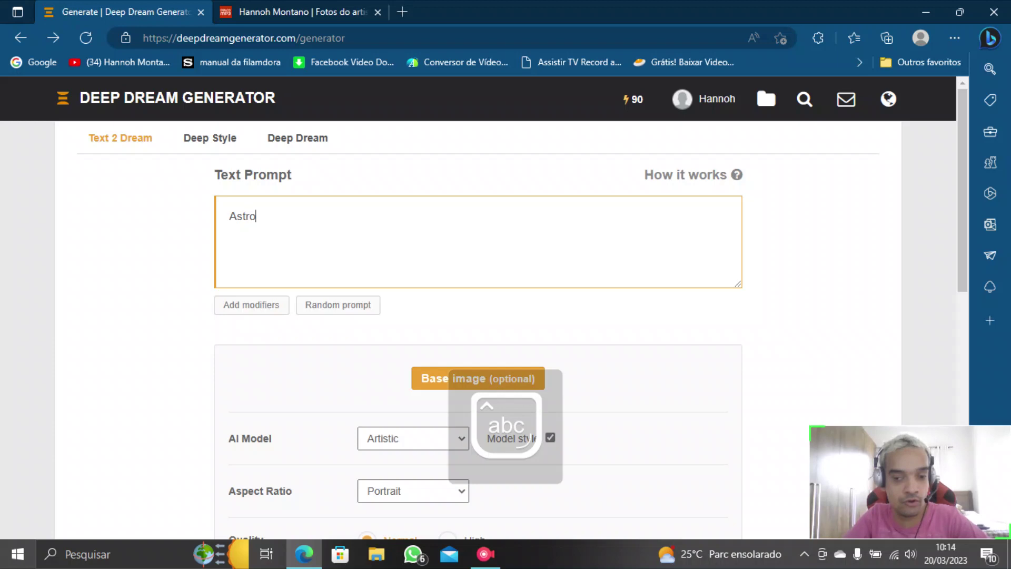
pyautogui.write('nauta')
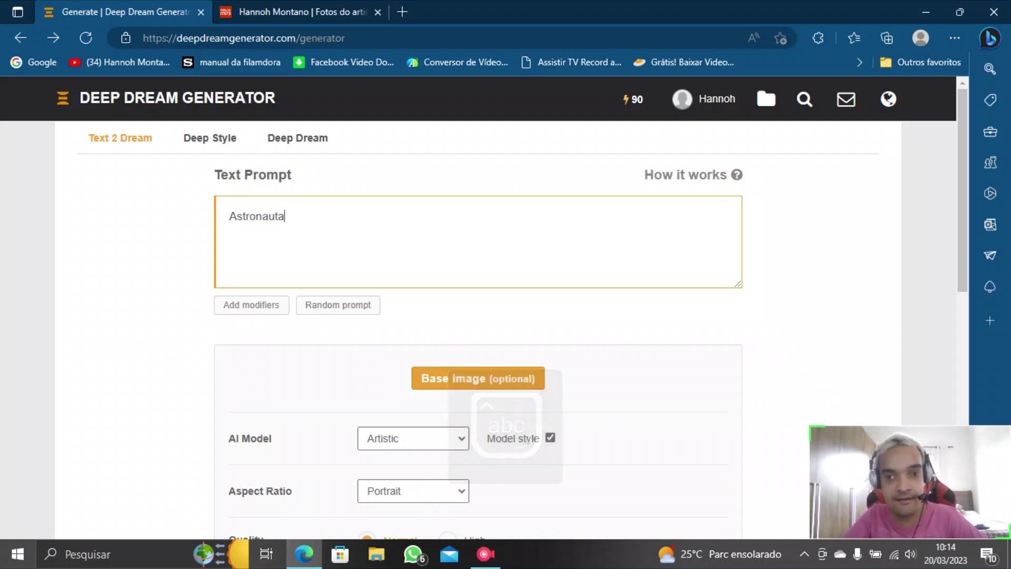
# Use the sunglasses photo from the files as the base image and generate the "Astronauta" image in Artistic style and Portrait ratio
pyautogui.click(478, 378)
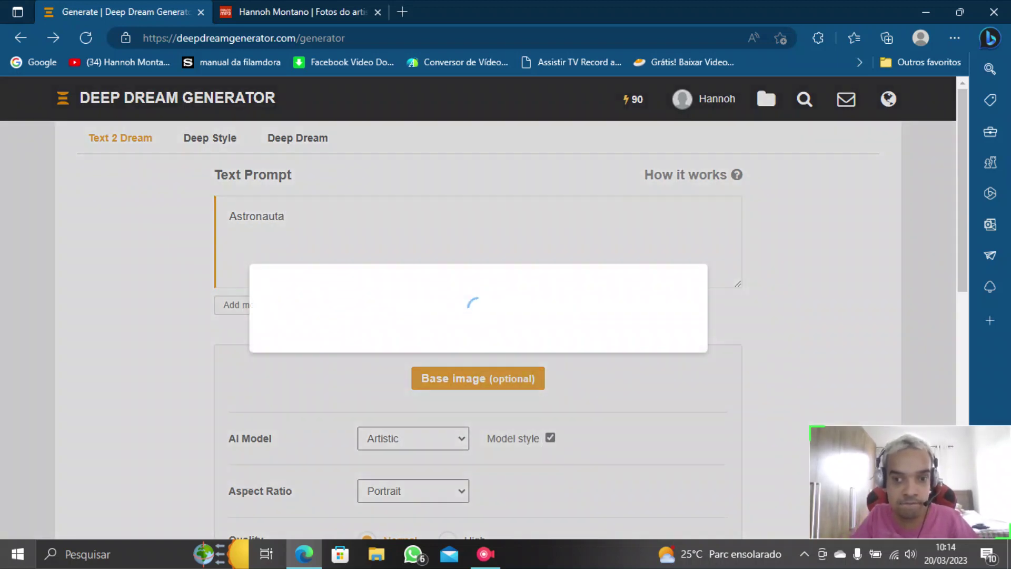
pyautogui.click(413, 263)
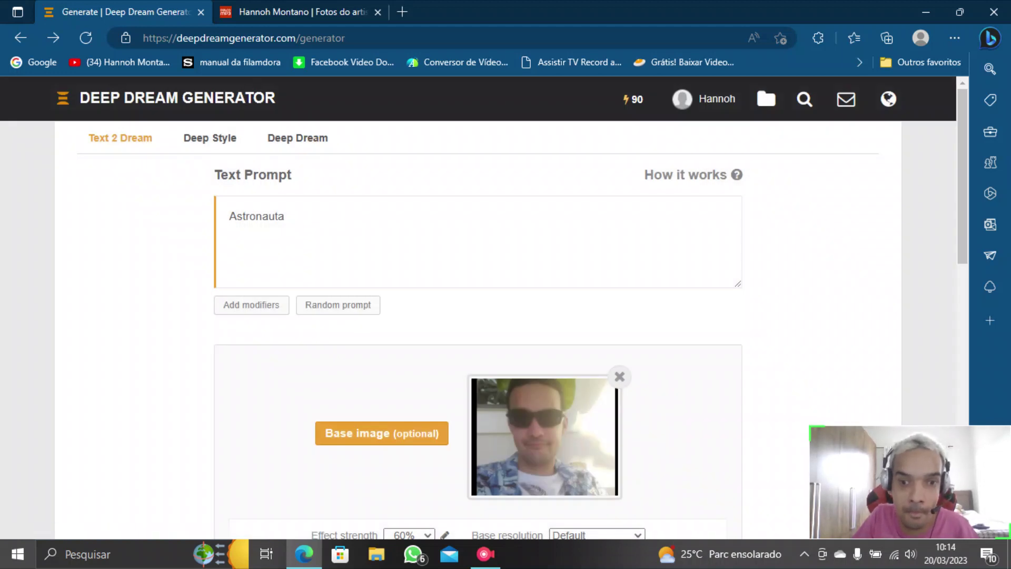
pyautogui.scroll(-8, 506, 305)
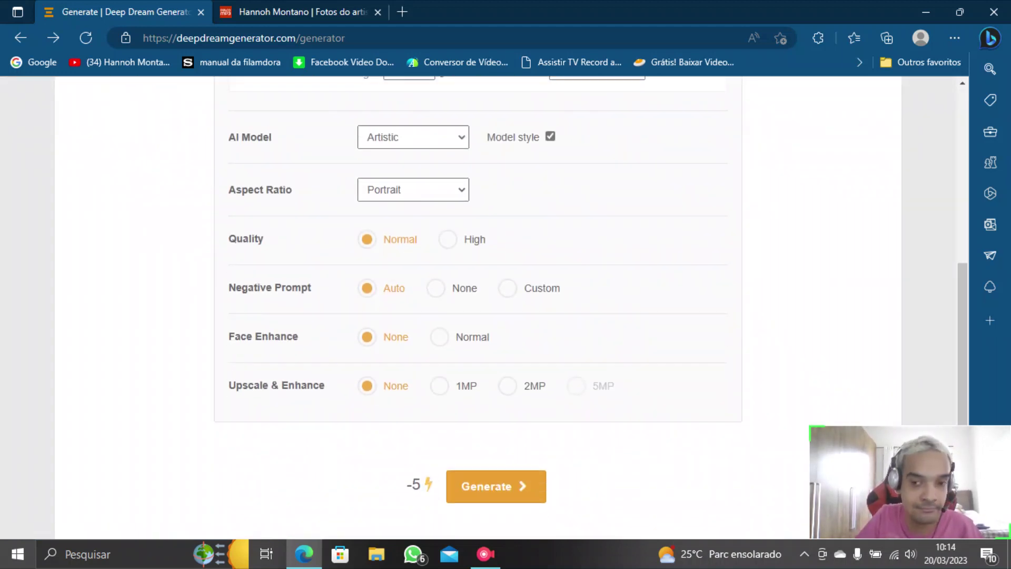
pyautogui.click(496, 486)
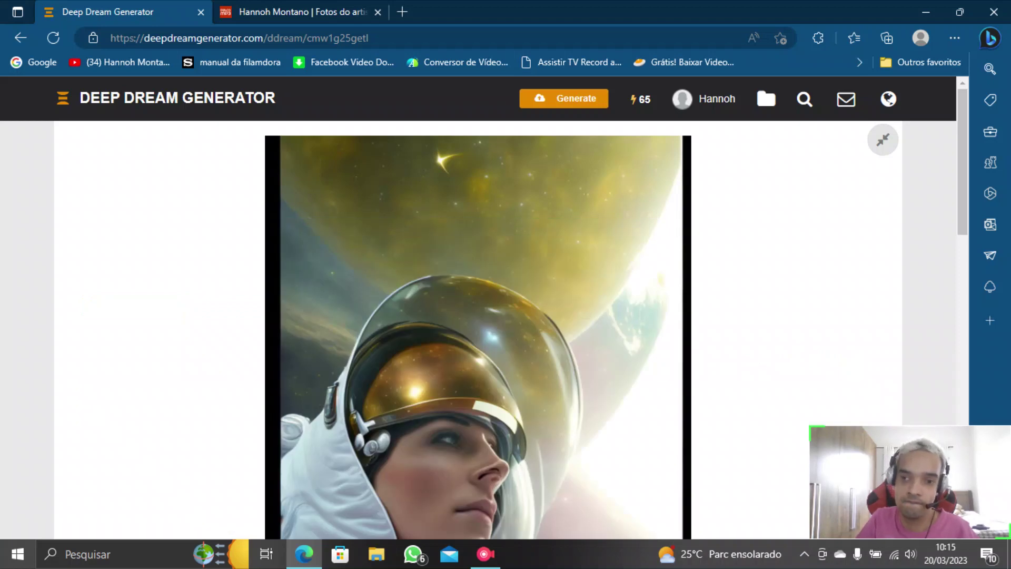
# Look over the astronaut result, return to the generator form and extend the prompt to "Astronauta de frente"
pyautogui.scroll(-5, 479, 308)
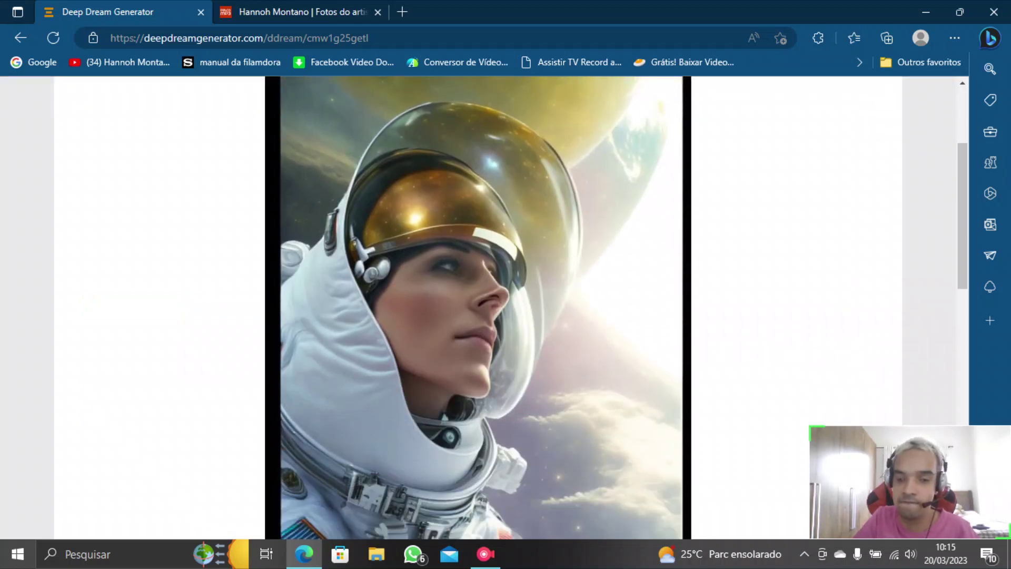
pyautogui.scroll(-2, 478, 309)
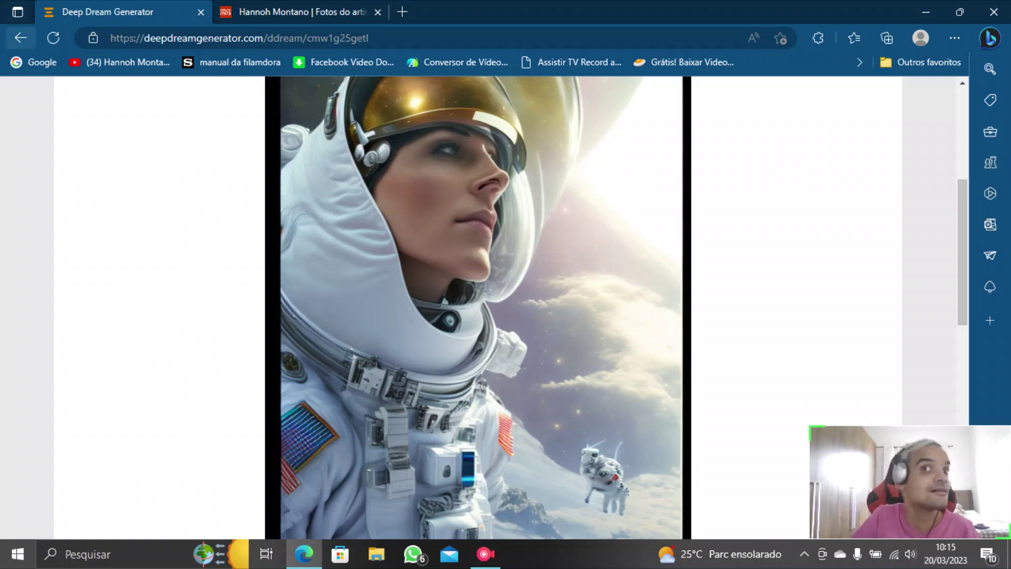
pyautogui.click(20, 38)
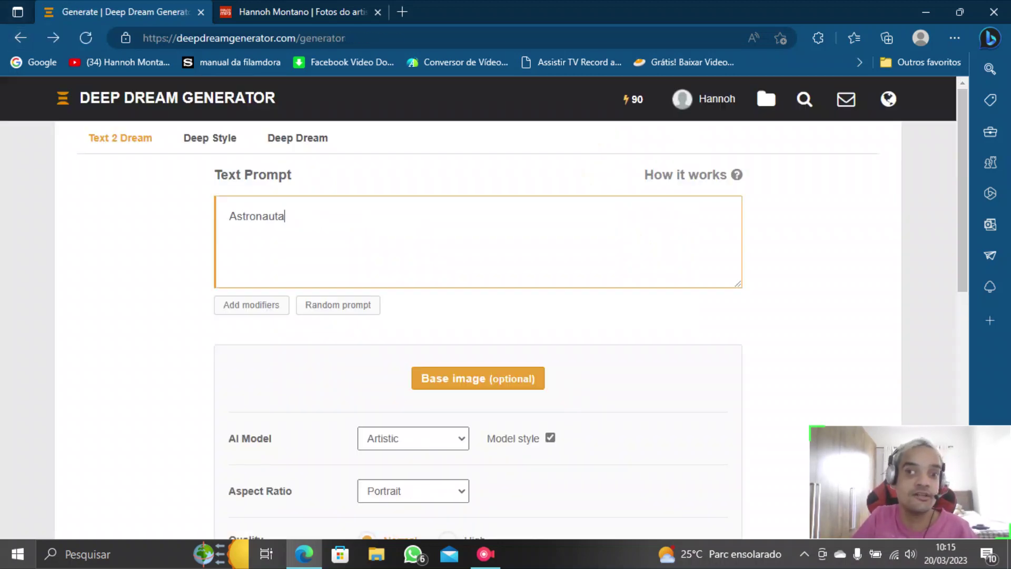
pyautogui.write('de frente')
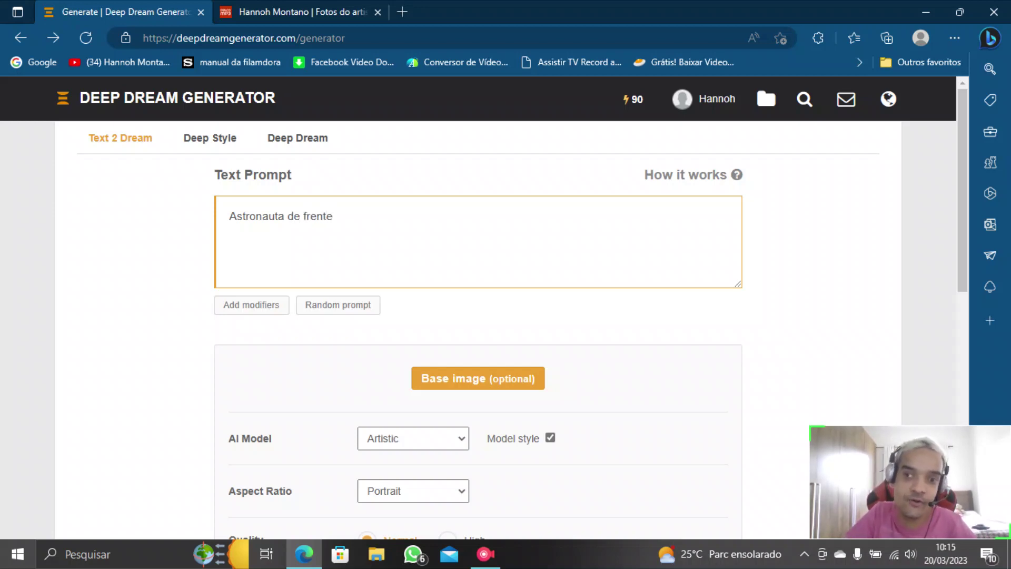
# Choose the sunglasses photo as the base image once more and generate the "Astronauta de frente" image
pyautogui.click(477, 379)
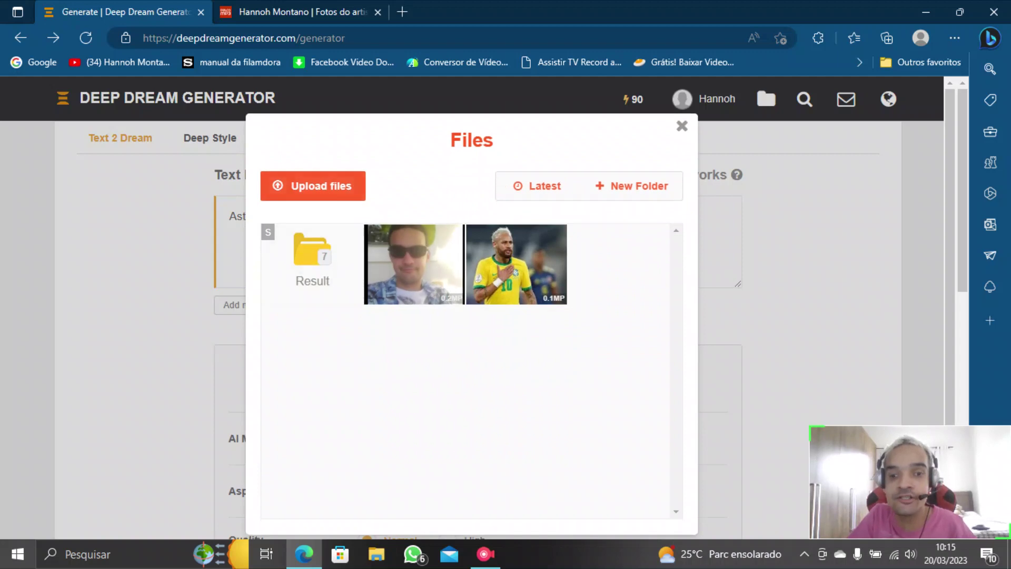
pyautogui.click(414, 264)
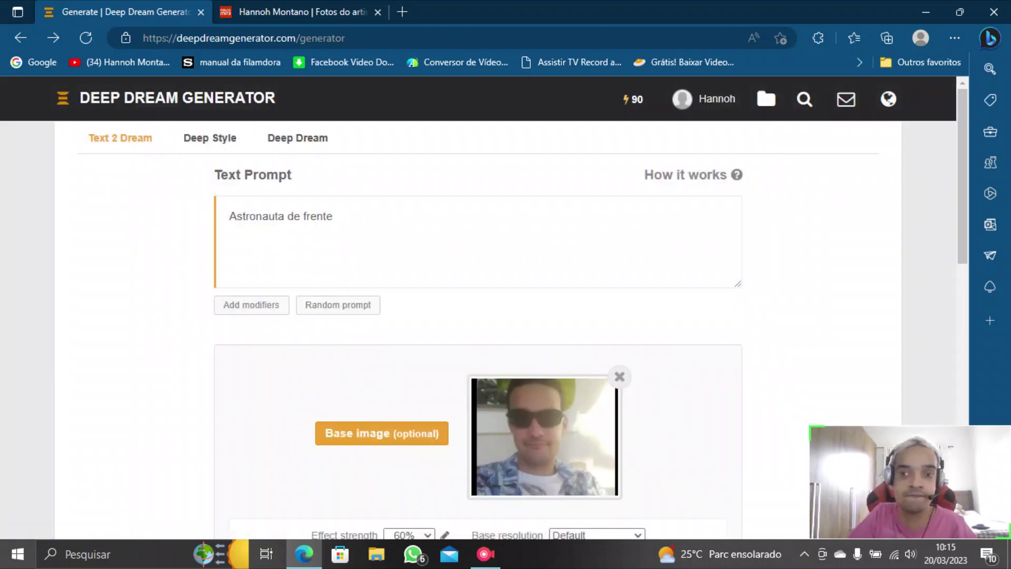
pyautogui.scroll(-15, 506, 305)
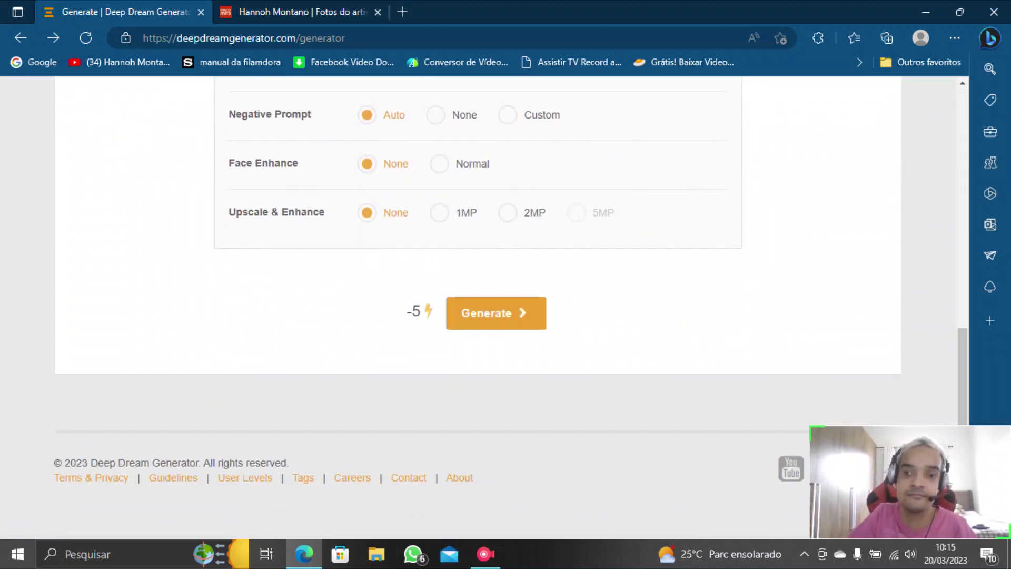
pyautogui.click(495, 313)
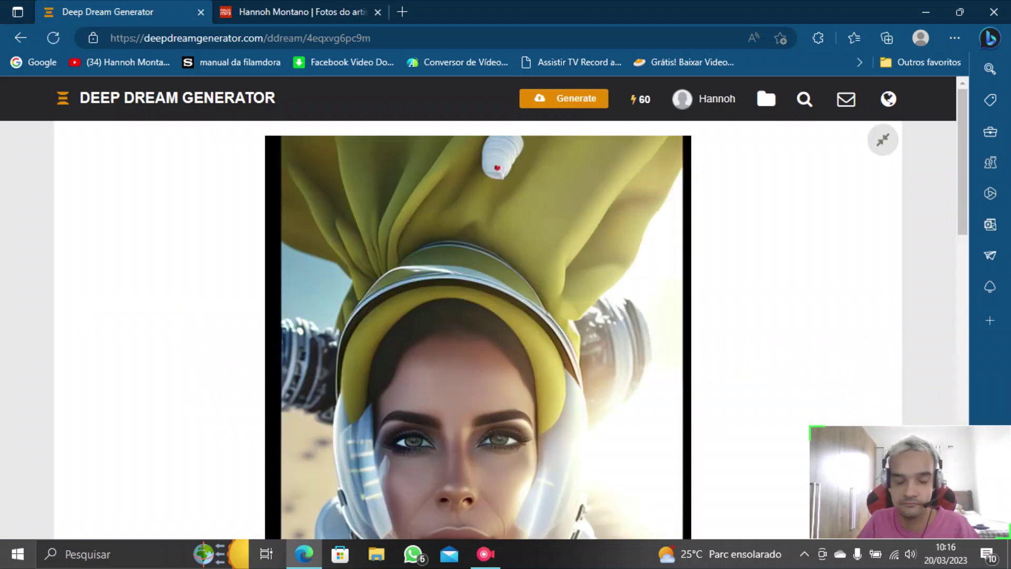
# Examine the full height of the generated front-facing astronaut portrait
pyautogui.scroll(-7, 478, 308)
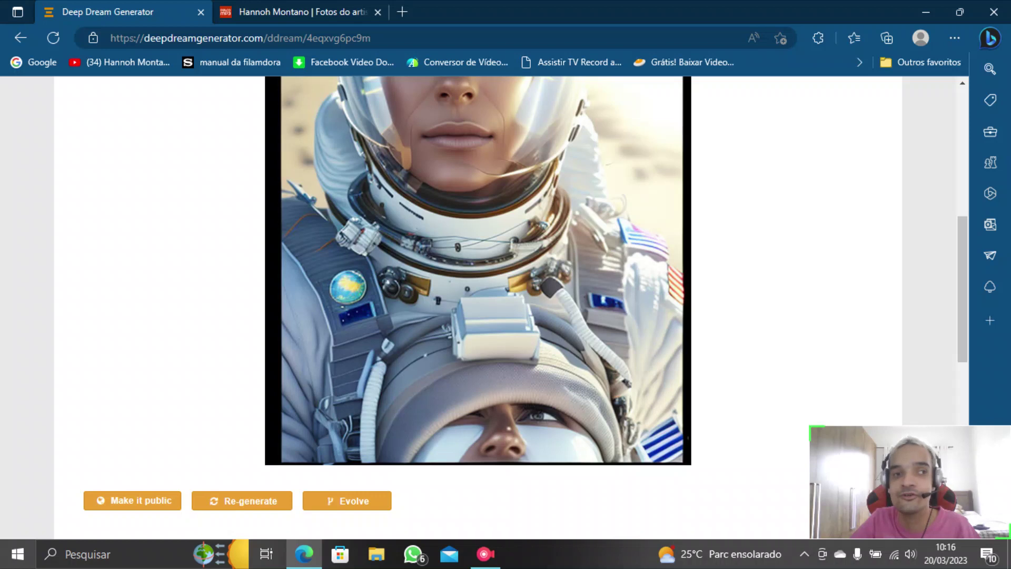
pyautogui.scroll(3, 478, 308)
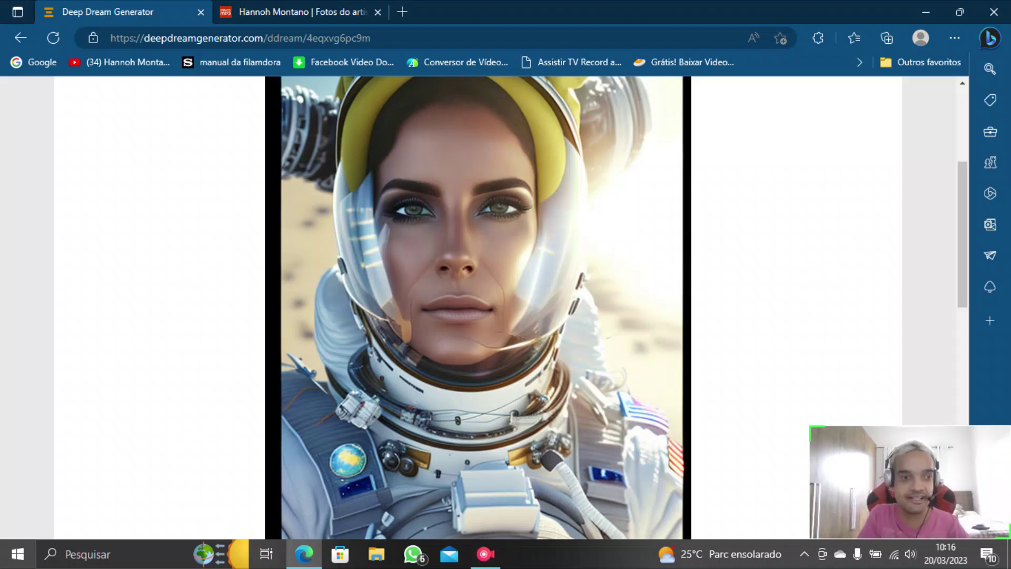
pyautogui.click(485, 554)
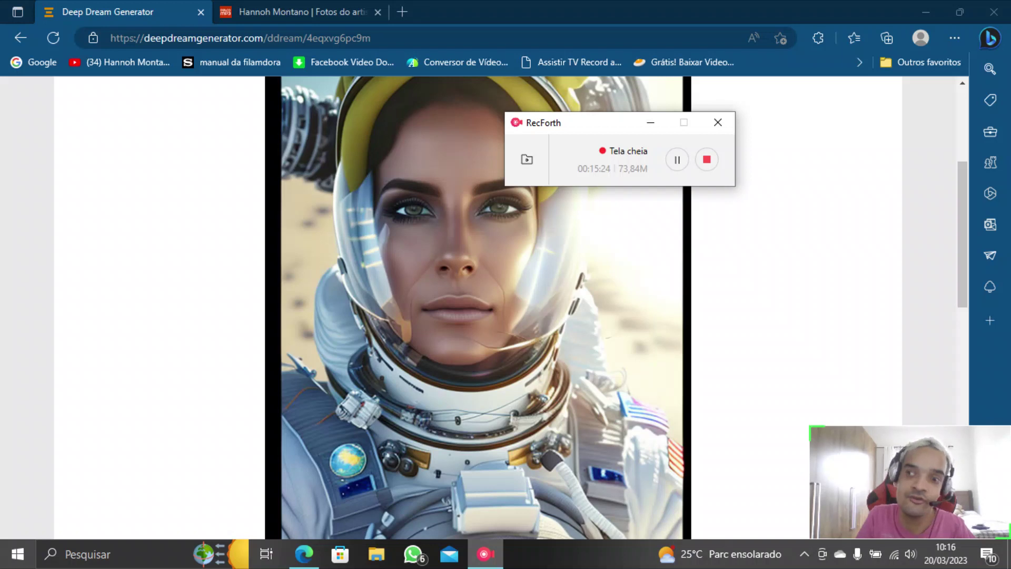